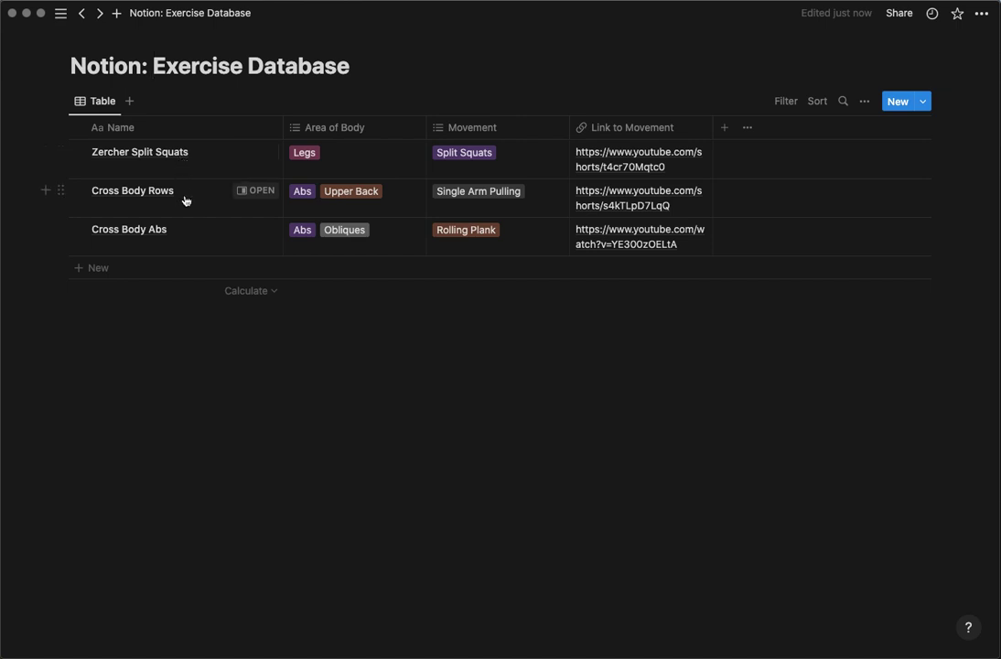
- Rename the Cross Body Rows entry as "1/2 Kneeling Cross Body Row"
{"action": "left_click", "coordinate": [96, 186]}
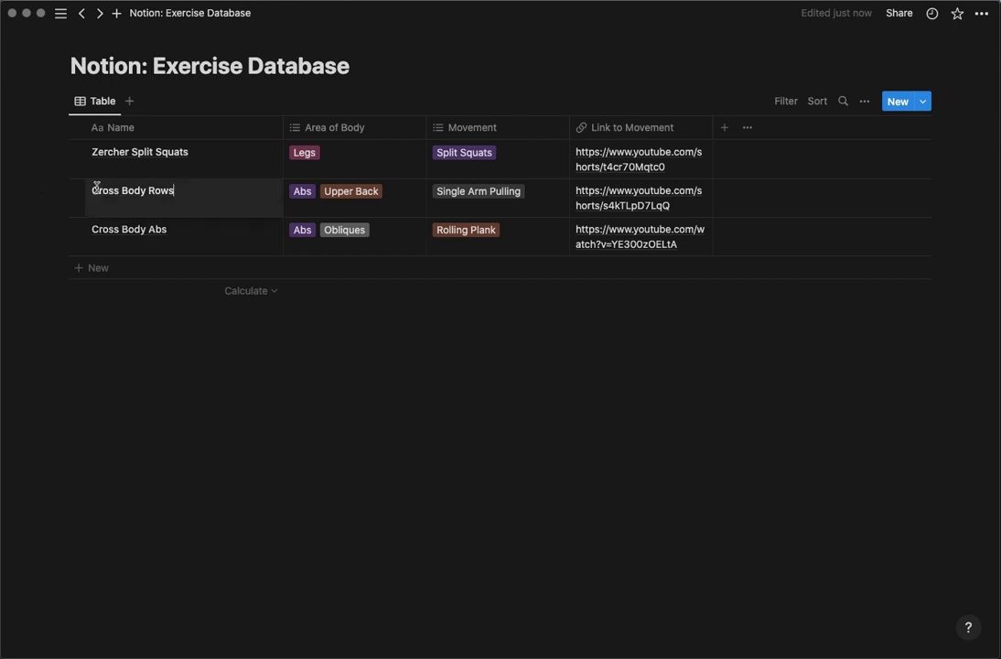
{"action": "type", "text": "Kneel"}
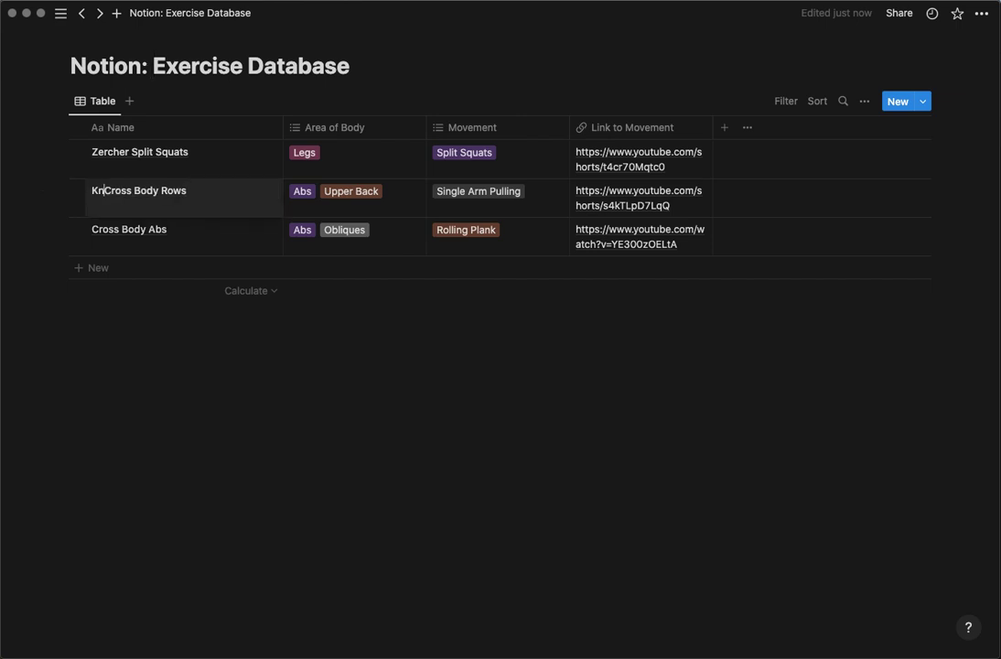
{"action": "key", "text": "BackSpace"}
{"action": "key", "text": "BackSpace"}
{"action": "key", "text": "BackSpace"}
{"action": "key", "text": "BackSpace"}
{"action": "key", "text": "BackSpace"}
{"action": "type", "text": "1/2 Kneeling"}
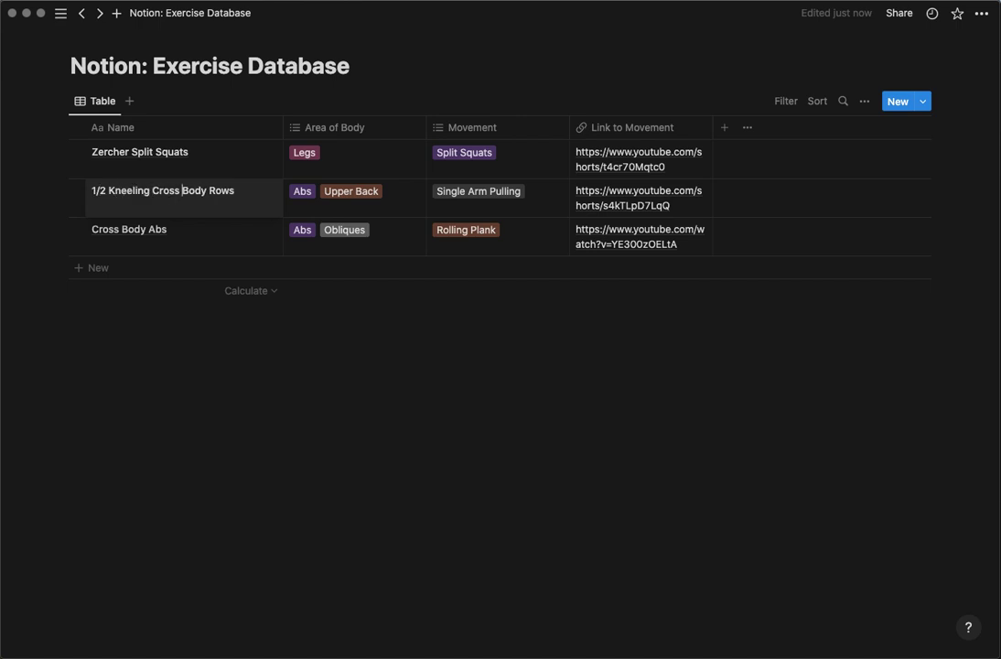
{"action": "key", "text": "BackSpace"}
- Rename the Cross Body Abs entry as "Rolling Plank: Cross Body Abs"
{"action": "left_click", "coordinate": [183, 236]}
{"action": "left_click", "coordinate": [102, 230]}
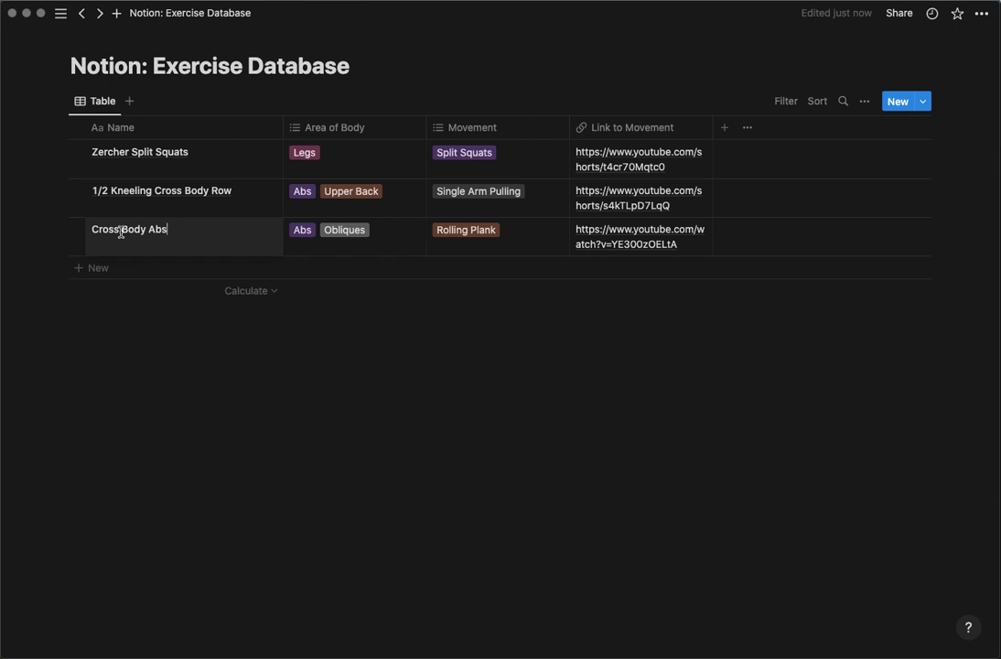
{"action": "type", "text": "Rolling Plank:"}
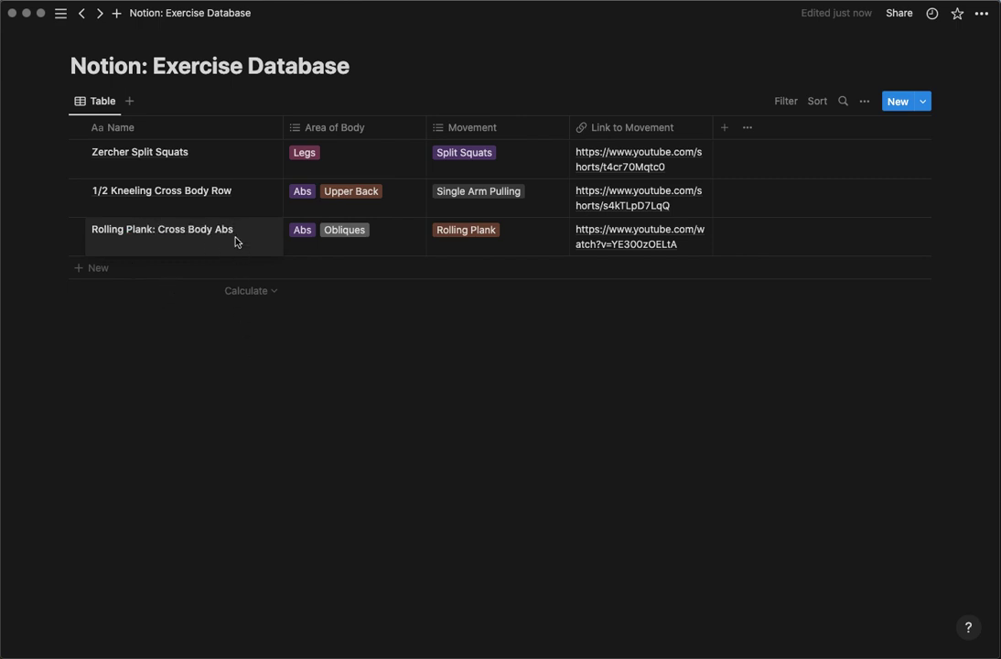
{"action": "key", "text": "Escape"}
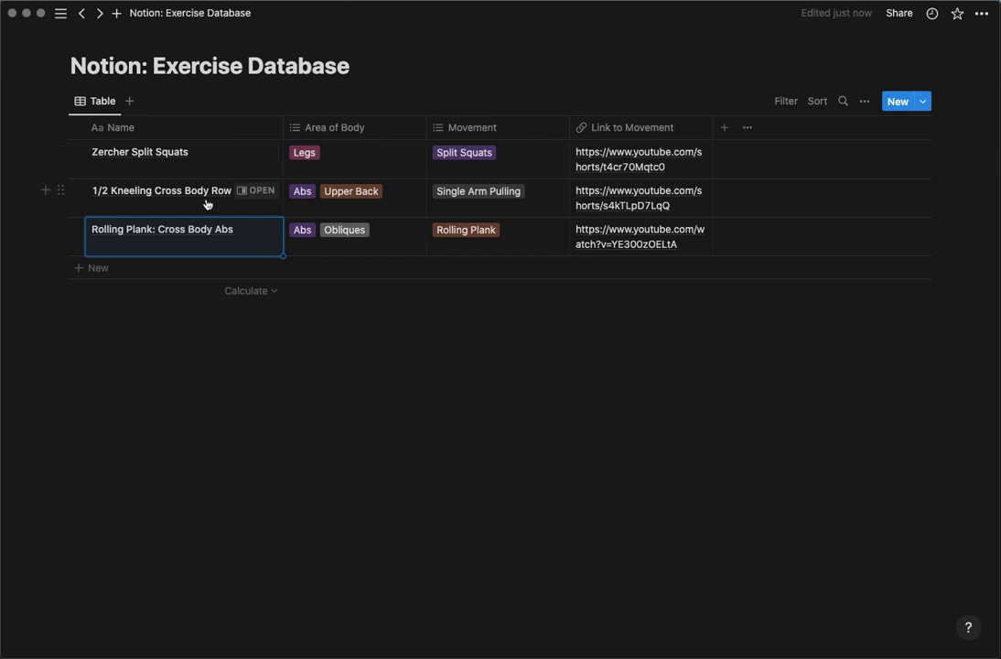
- Rename the Movement property of the exercise table as "Movement Pattern"
{"action": "left_click_drag", "start_coordinate": [313, 129], "coordinate": [361, 128]}
{"action": "left_click_drag", "start_coordinate": [457, 127], "coordinate": [493, 128]}
{"action": "left_click", "coordinate": [493, 128]}
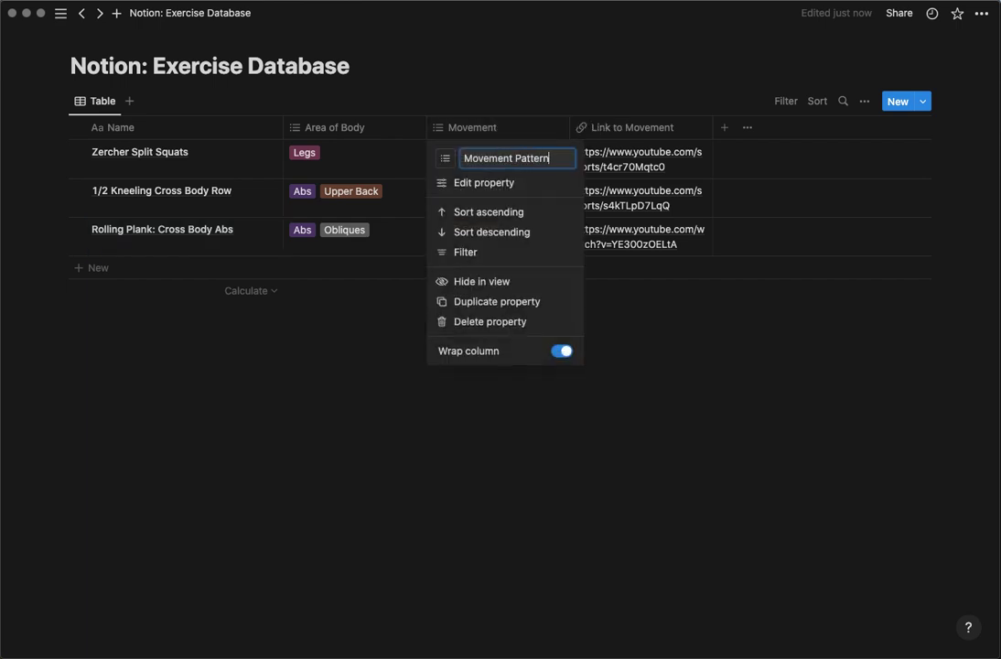
{"action": "left_click", "coordinate": [666, 369]}
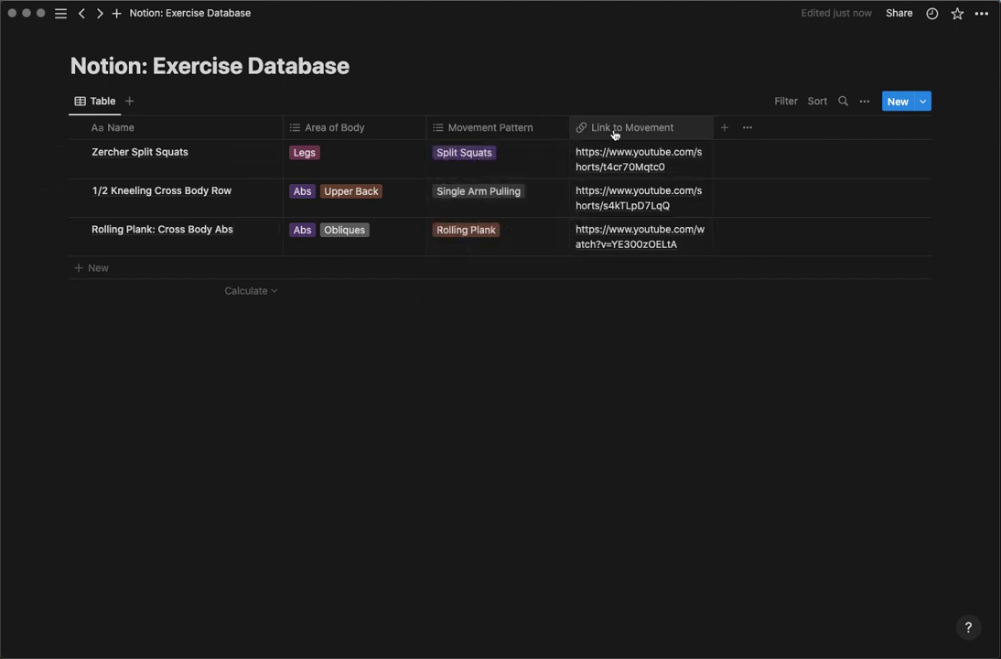
- Open the Zercher Split Squats page and set top-level page discussions to Off for all pages in the database
{"action": "left_click", "coordinate": [254, 152]}
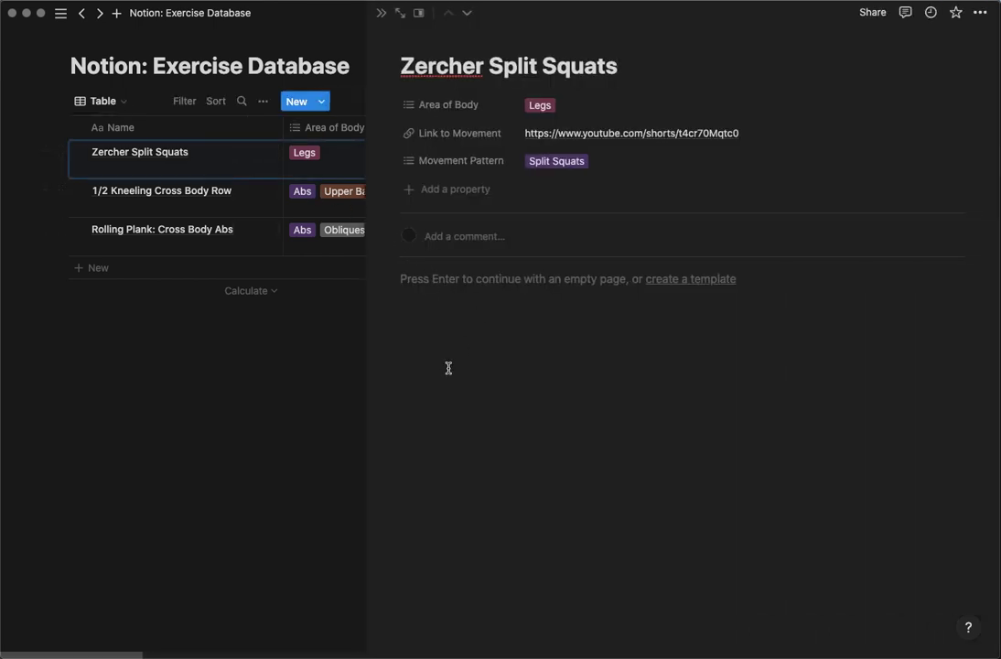
{"action": "left_click", "coordinate": [979, 12]}
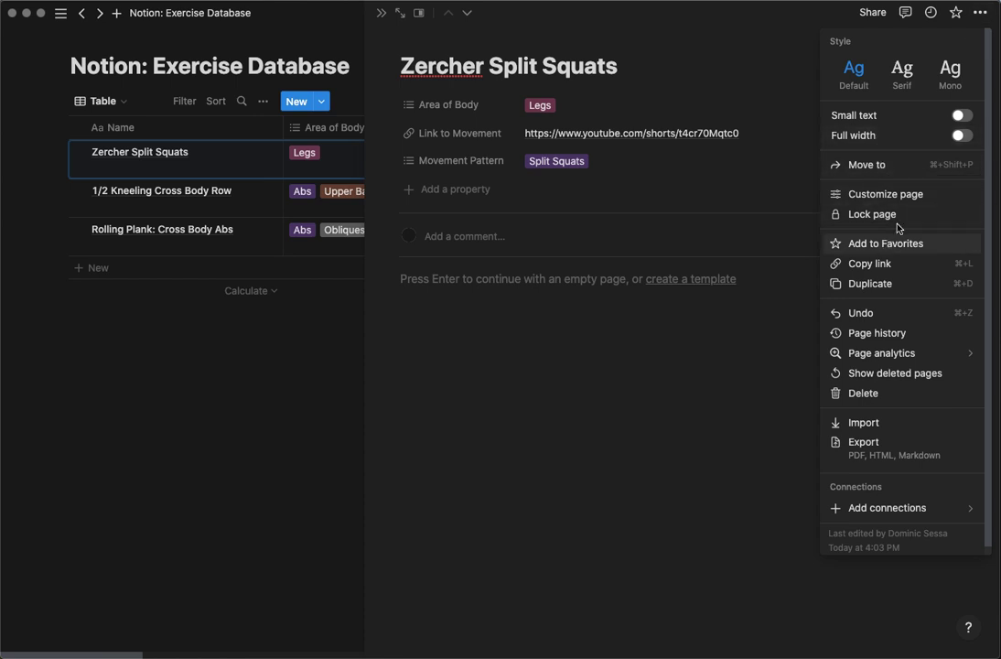
{"action": "left_click", "coordinate": [924, 194]}
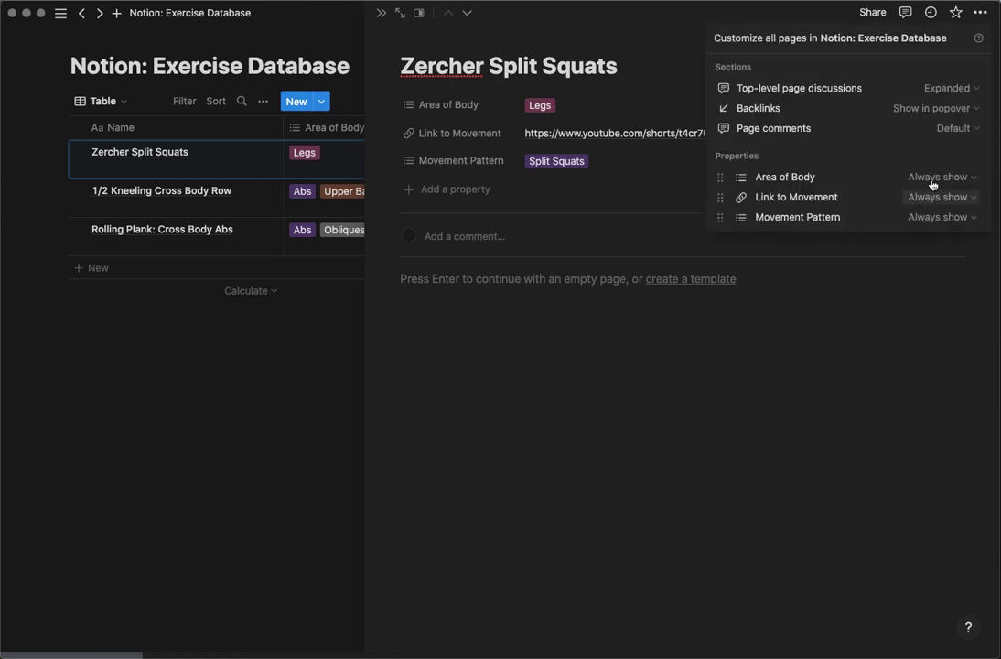
{"action": "left_click", "coordinate": [954, 133]}
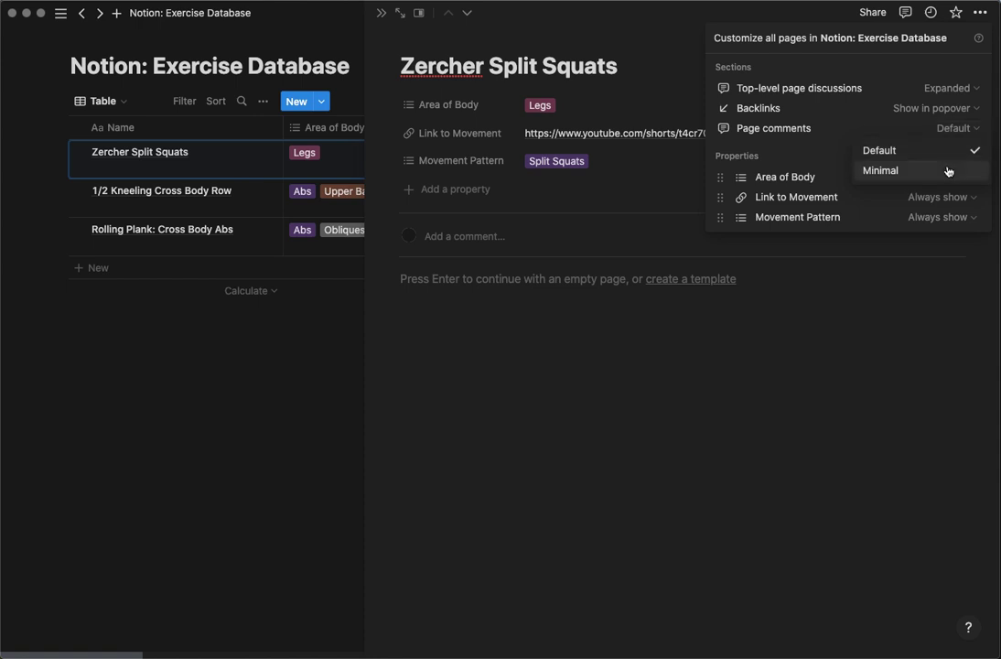
{"action": "left_click", "coordinate": [956, 96]}
{"action": "left_click", "coordinate": [951, 89]}
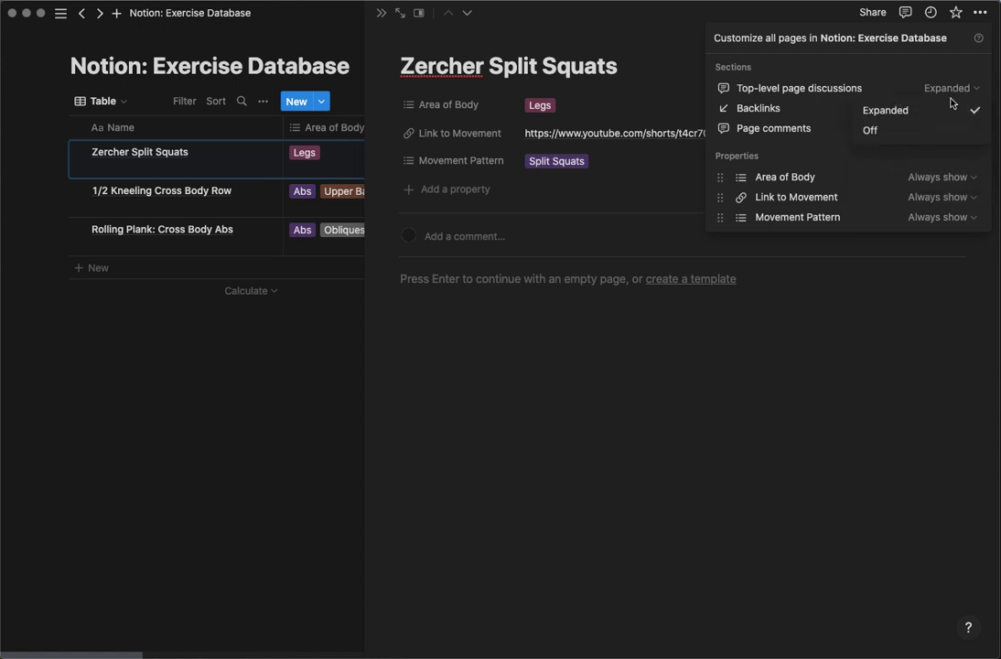
{"action": "left_click", "coordinate": [928, 137]}
{"action": "left_click", "coordinate": [501, 234]}
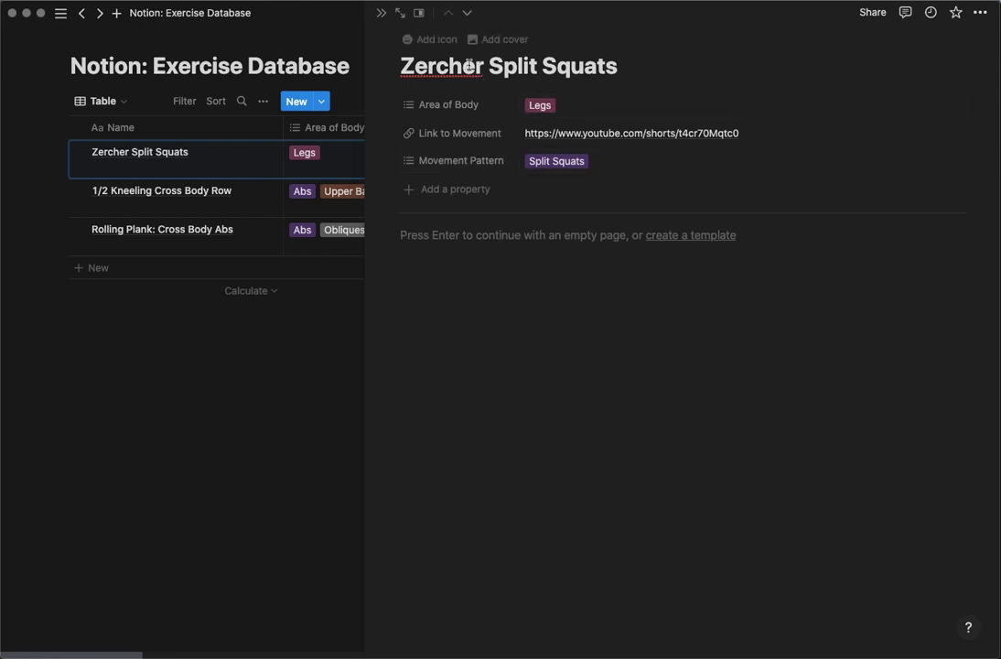
- Copy the Link to Movement URL of Zercher Split Squats and paste it into the page body as an embed
{"action": "right_click", "coordinate": [604, 135]}
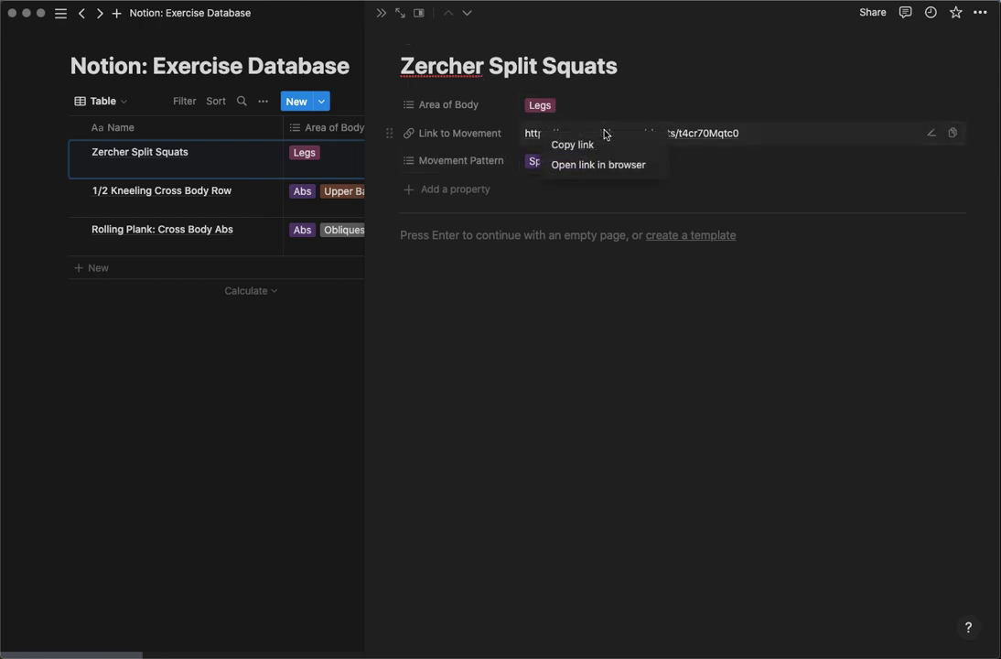
{"action": "left_click", "coordinate": [622, 146]}
{"action": "left_click", "coordinate": [539, 308]}
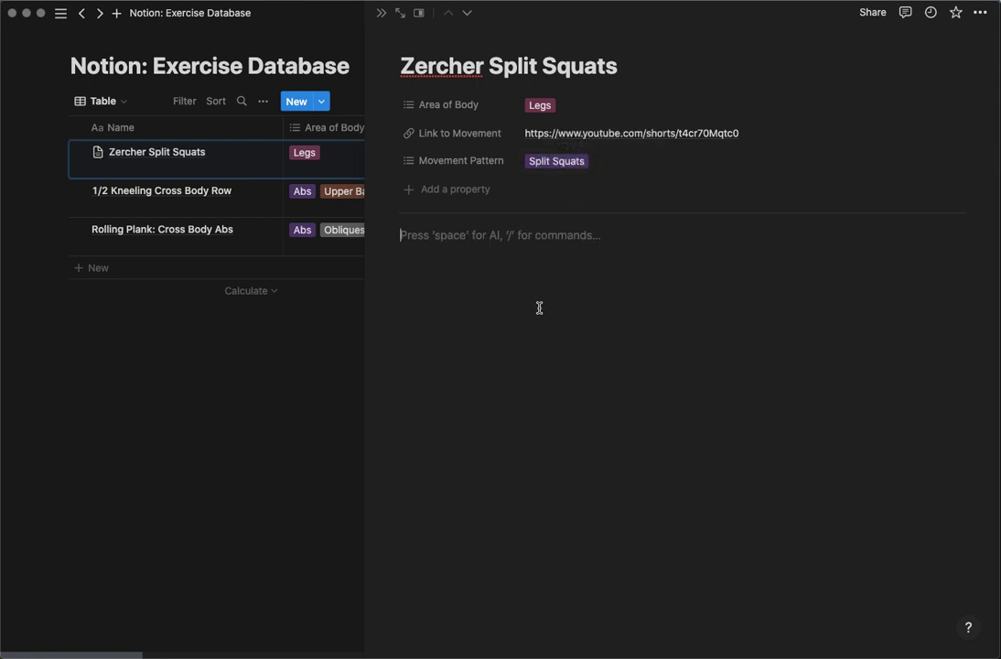
{"action": "type", "text": "https://www.youtube.com/shorts/t4cr70Mqtc0"}
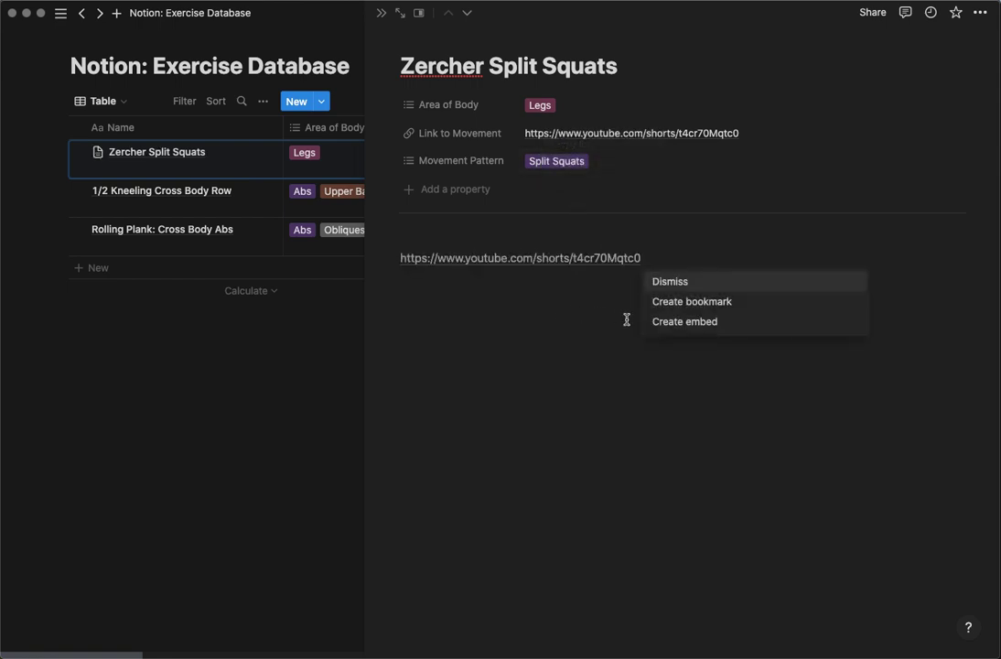
{"action": "left_click", "coordinate": [699, 325]}
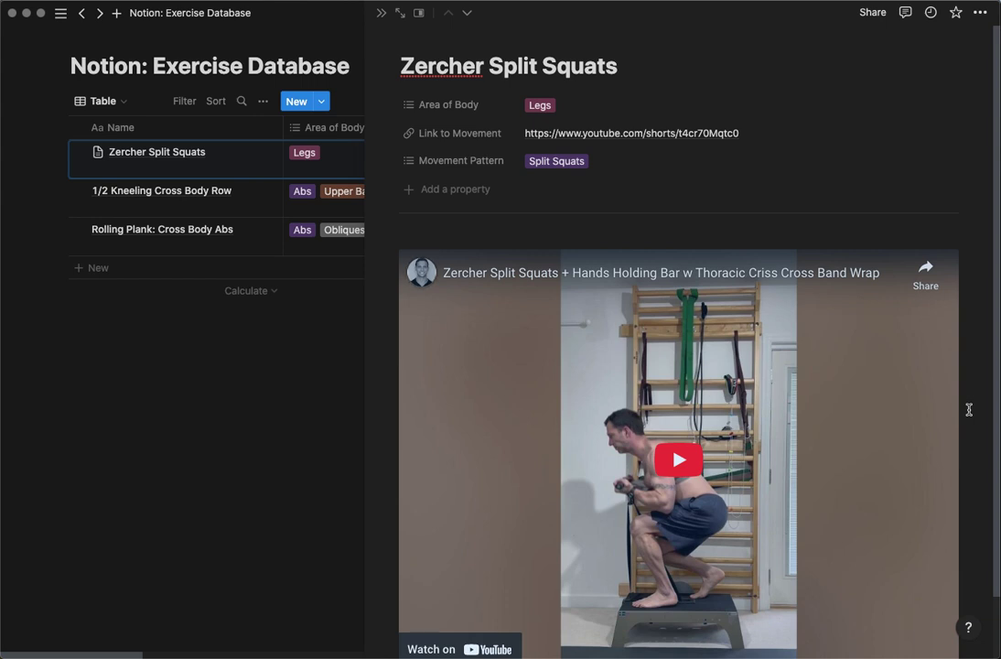
- Preview the embedded Zercher Split Squats video, skipping ahead, pausing it and moving the playhead to 0:10
{"action": "scroll", "coordinate": [968, 409], "scroll_direction": "down", "scroll_amount": 2}
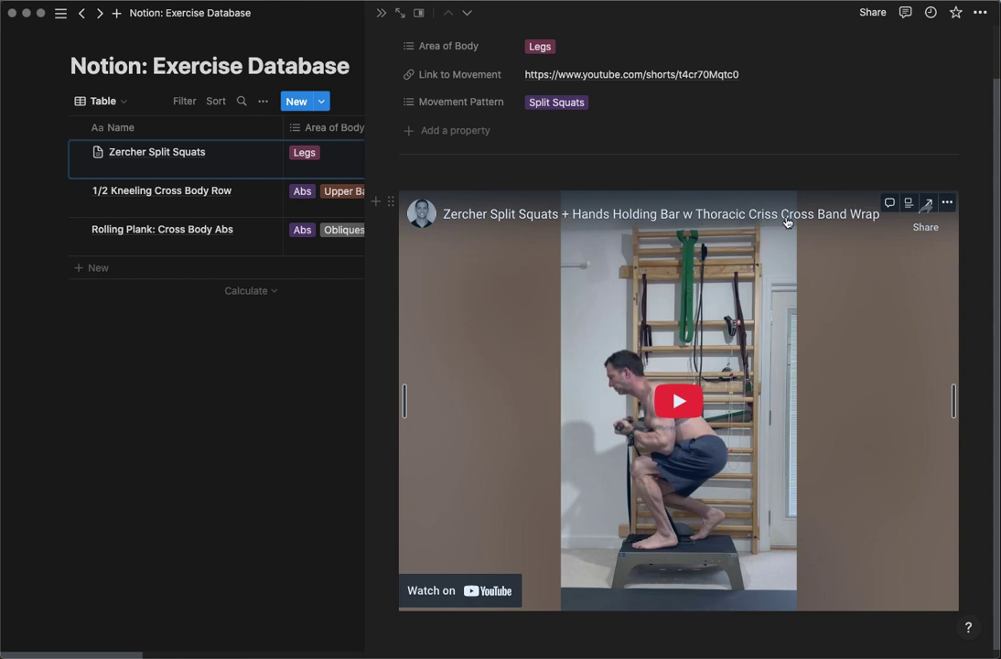
{"action": "left_click", "coordinate": [682, 409]}
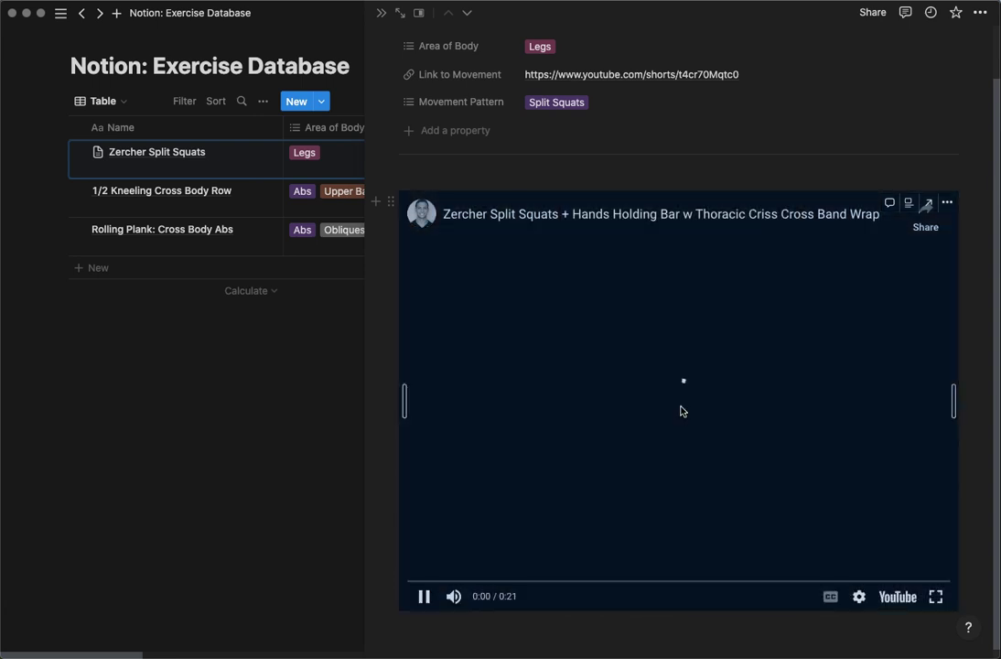
{"action": "left_click", "coordinate": [515, 582]}
{"action": "left_click", "coordinate": [636, 582]}
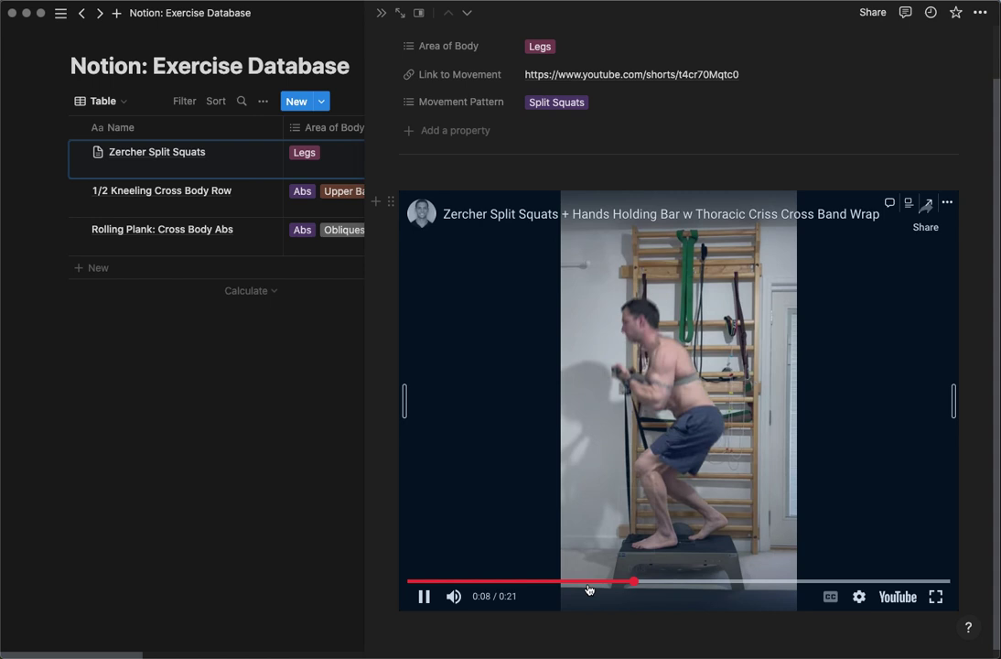
{"action": "left_click", "coordinate": [423, 596]}
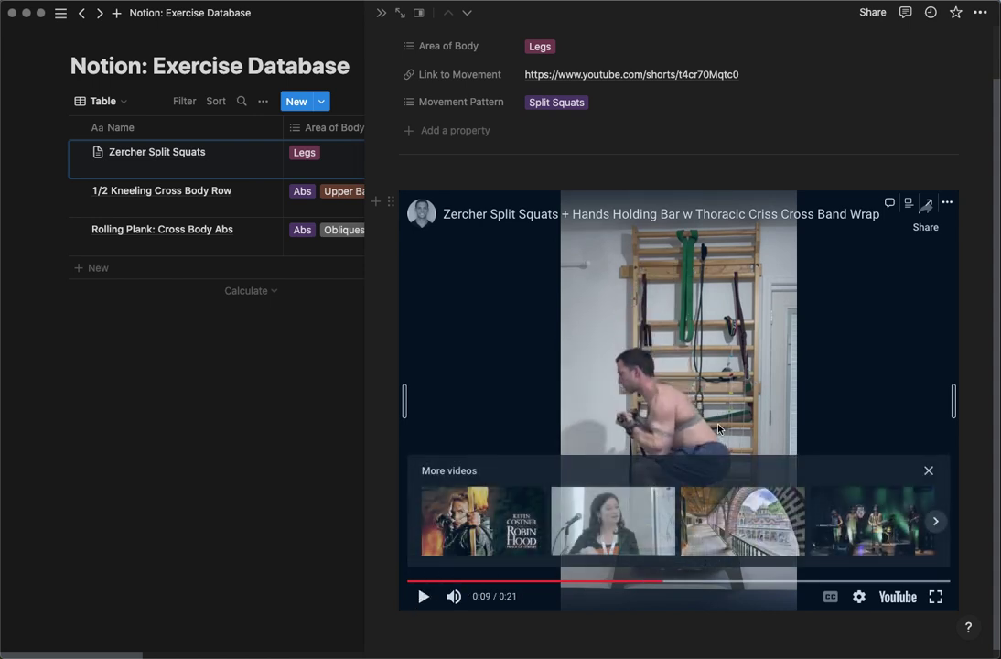
{"action": "left_click", "coordinate": [927, 469]}
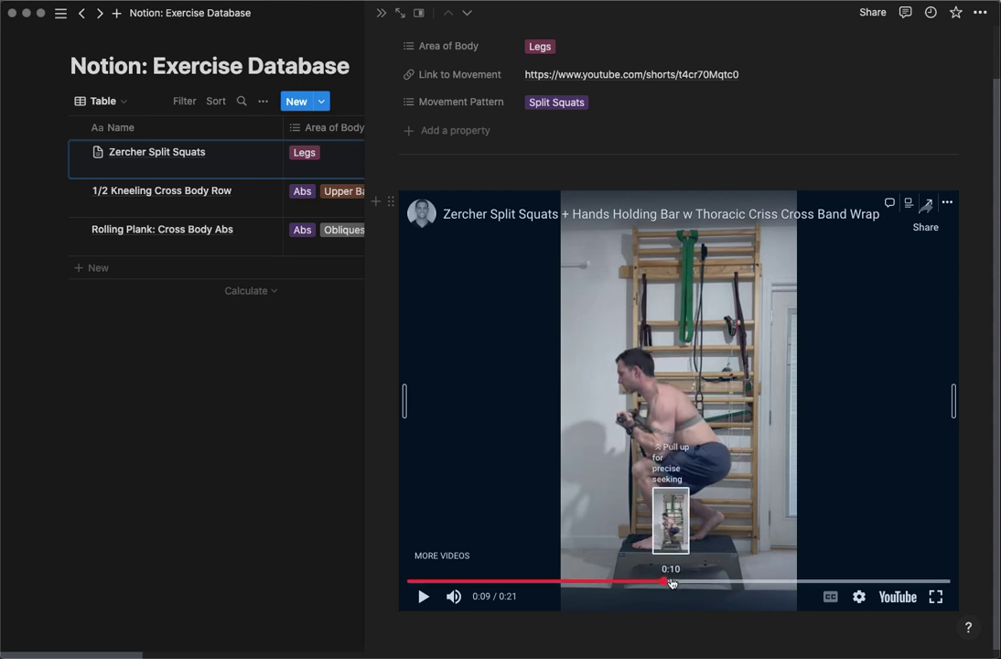
{"action": "left_click_drag", "start_coordinate": [666, 582], "coordinate": [681, 581]}
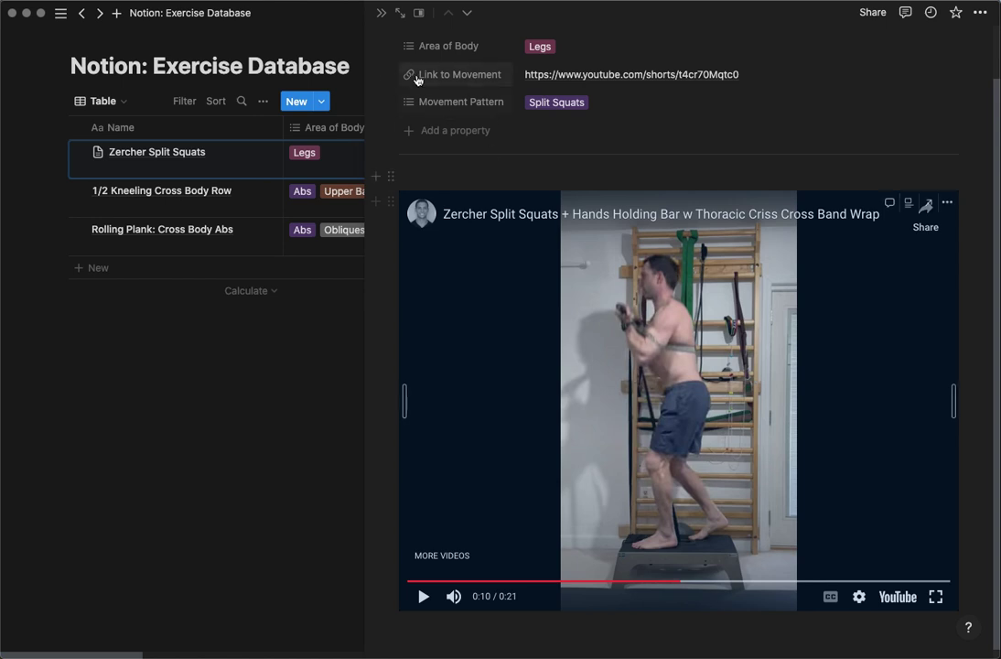
- Open the 1/2 Kneeling Cross Body Row page and embed its Link to Movement URL in the page body
{"action": "left_click", "coordinate": [261, 191]}
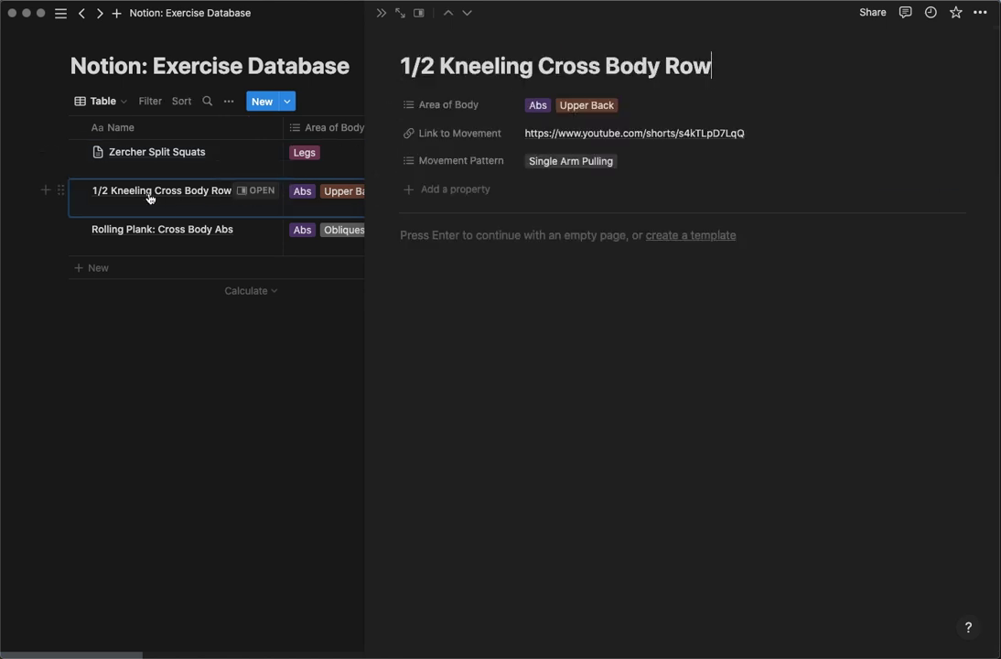
{"action": "left_click", "coordinate": [628, 134]}
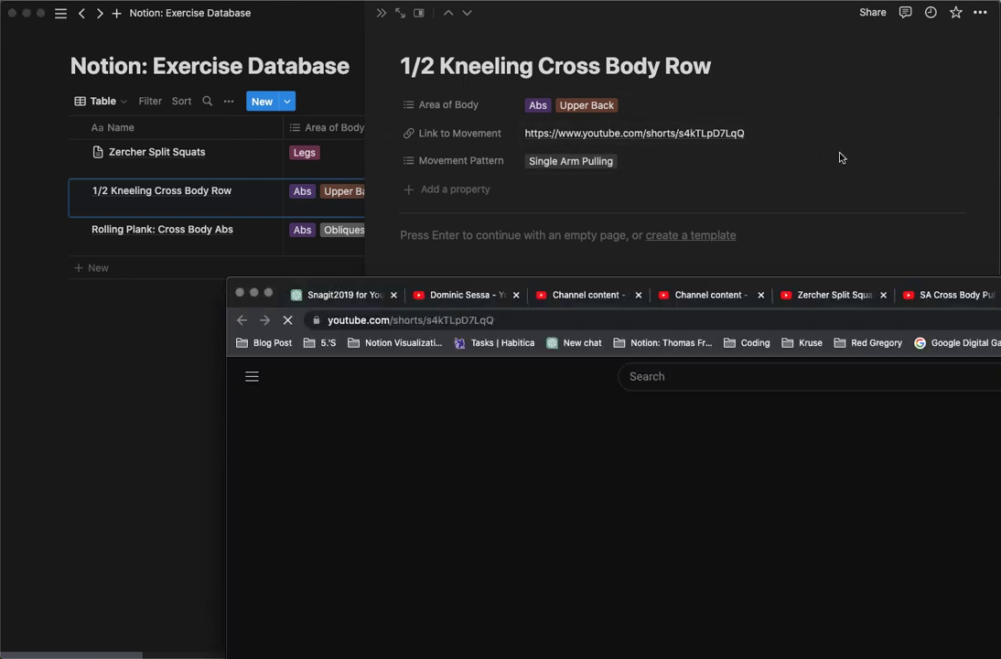
{"action": "left_click", "coordinate": [842, 159]}
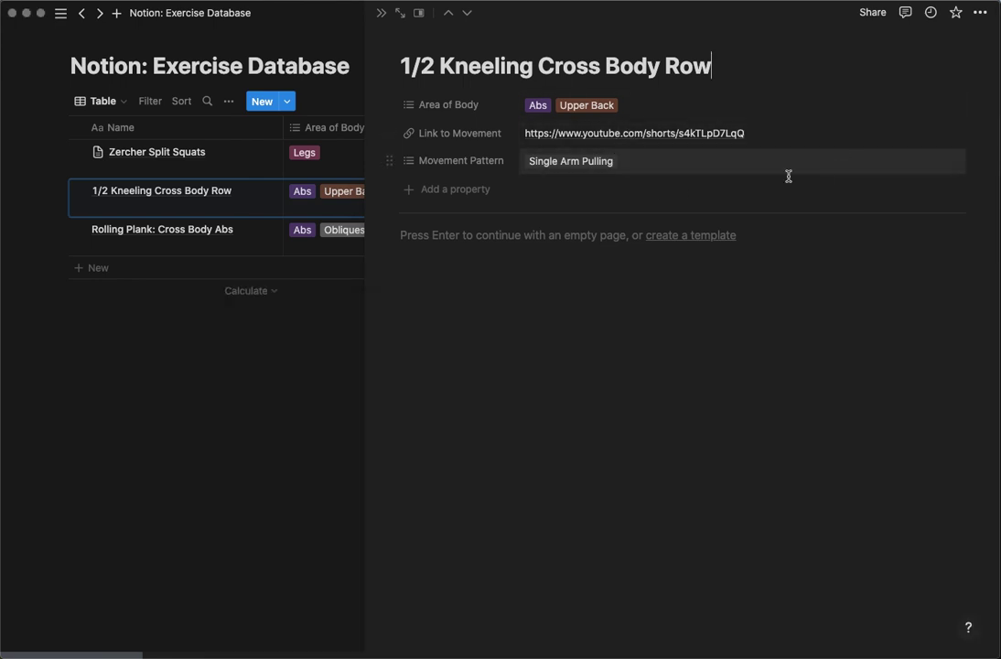
{"action": "right_click", "coordinate": [649, 137]}
{"action": "left_click", "coordinate": [646, 150]}
{"action": "left_click", "coordinate": [619, 278]}
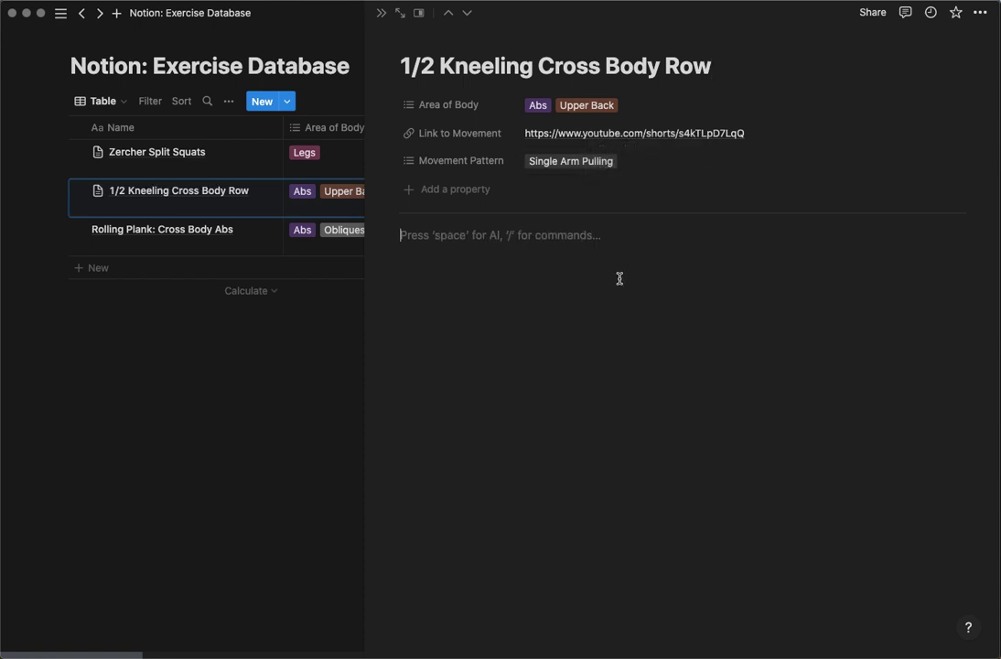
{"action": "type", "text": "https://www.youtube.com/shorts/s4kTLpD7LqQ"}
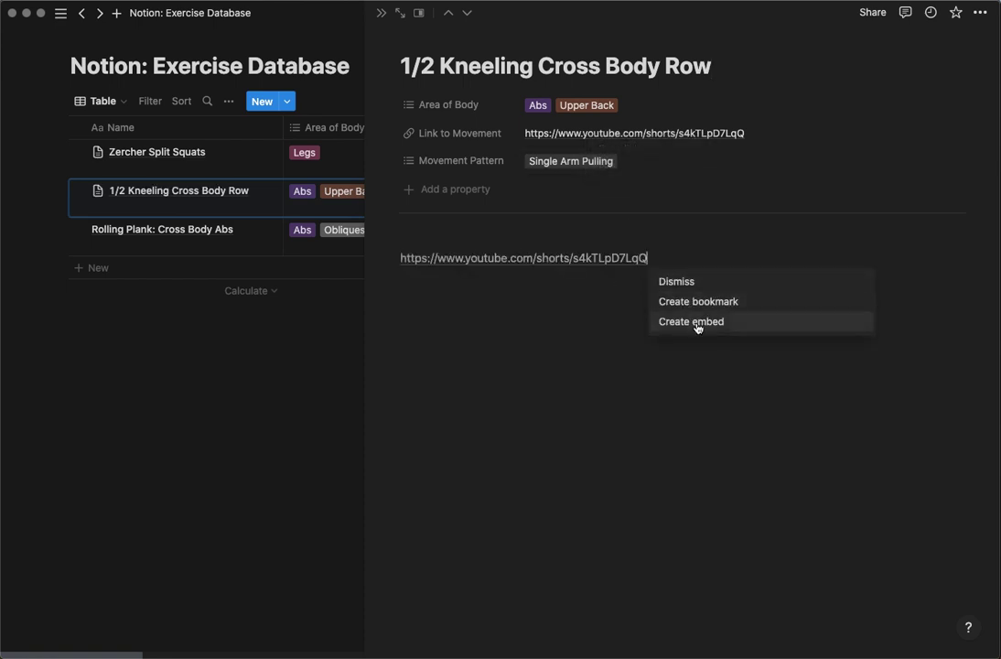
{"action": "left_click", "coordinate": [696, 322]}
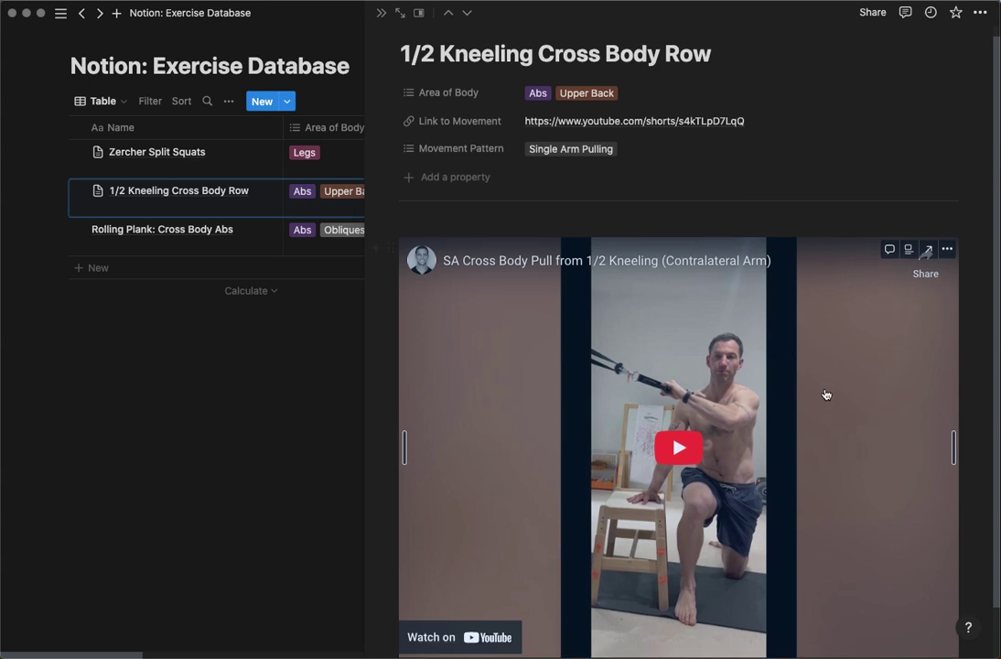
- Play the embedded cross body pull video, skip ahead, pause it at 0:15 and dismiss the suggested videos
{"action": "scroll", "coordinate": [825, 395], "scroll_direction": "down", "scroll_amount": 2}
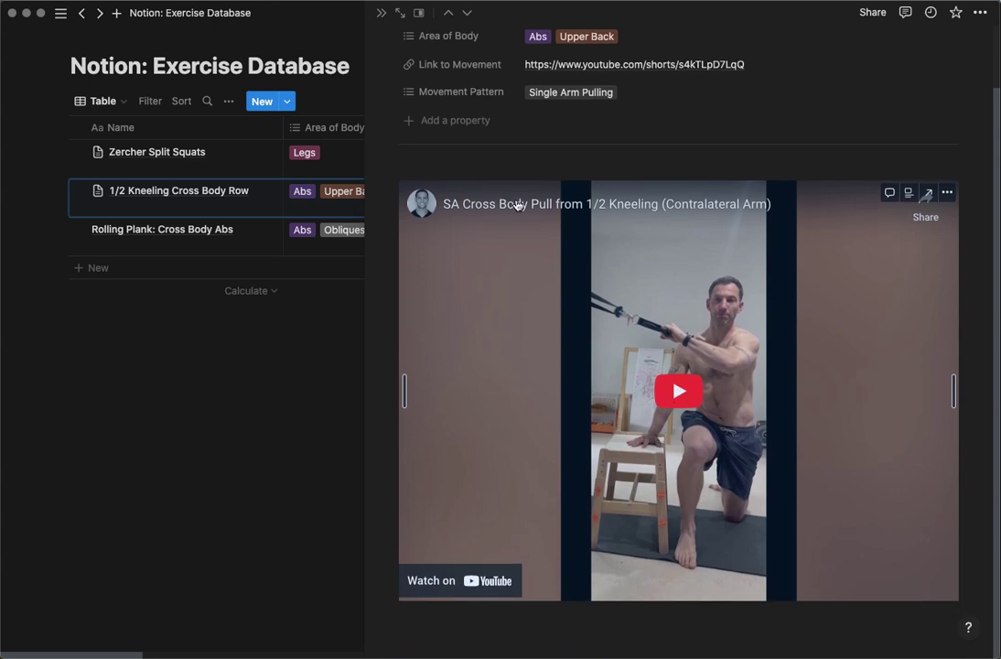
{"action": "left_click", "coordinate": [679, 392]}
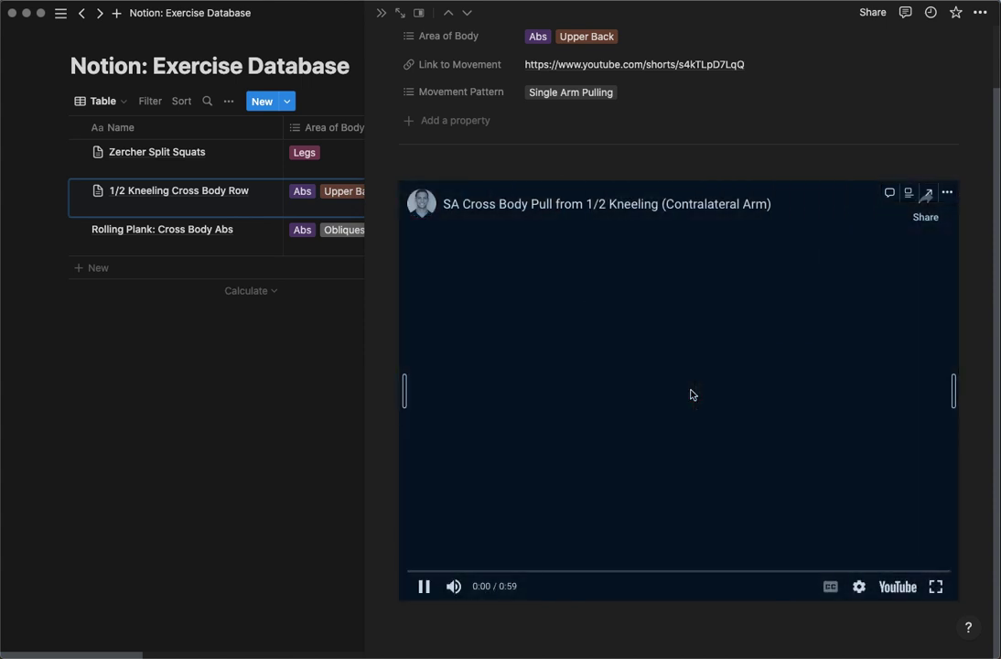
{"action": "left_click", "coordinate": [539, 572]}
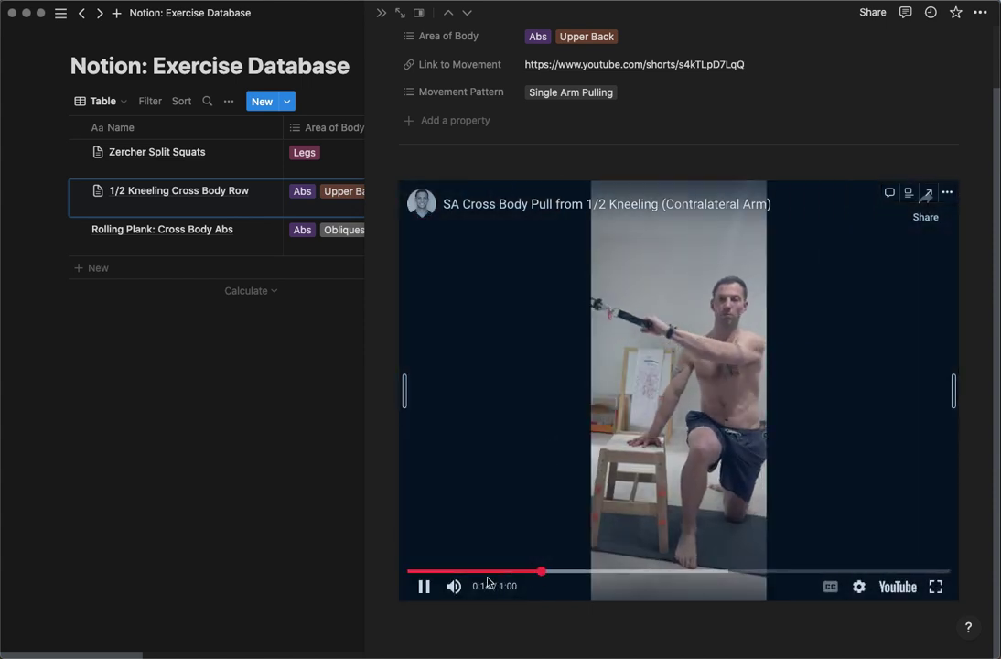
{"action": "left_click", "coordinate": [426, 588]}
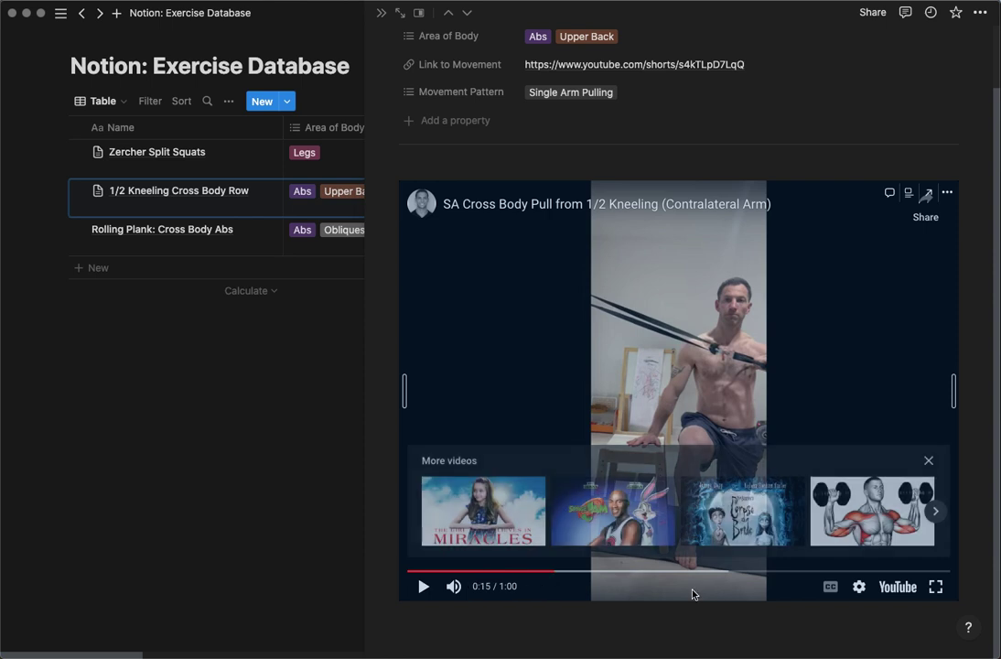
{"action": "left_click", "coordinate": [929, 462]}
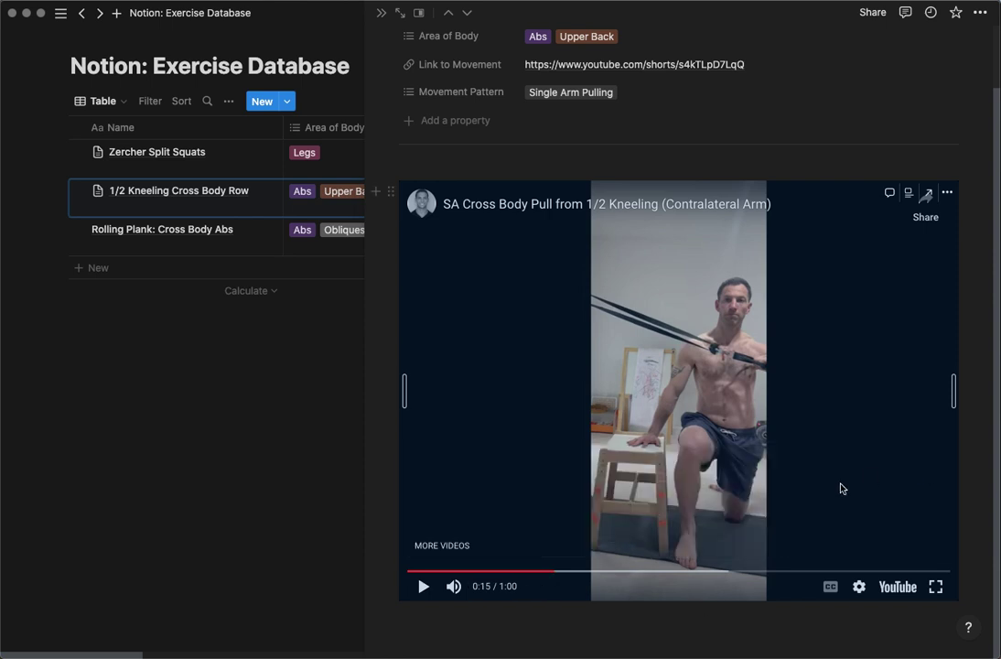
- Return from the 1/2 Kneeling Cross Body Row page to the full database table and search it for "abs"
{"action": "scroll", "coordinate": [869, 479], "scroll_direction": "up", "scroll_amount": 2}
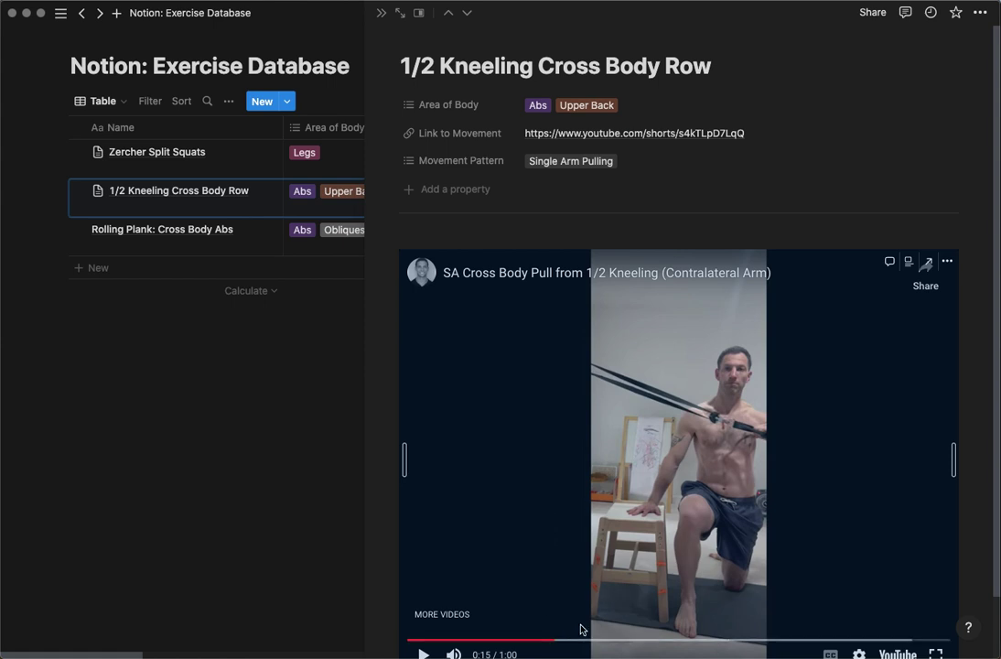
{"action": "left_click", "coordinate": [381, 12]}
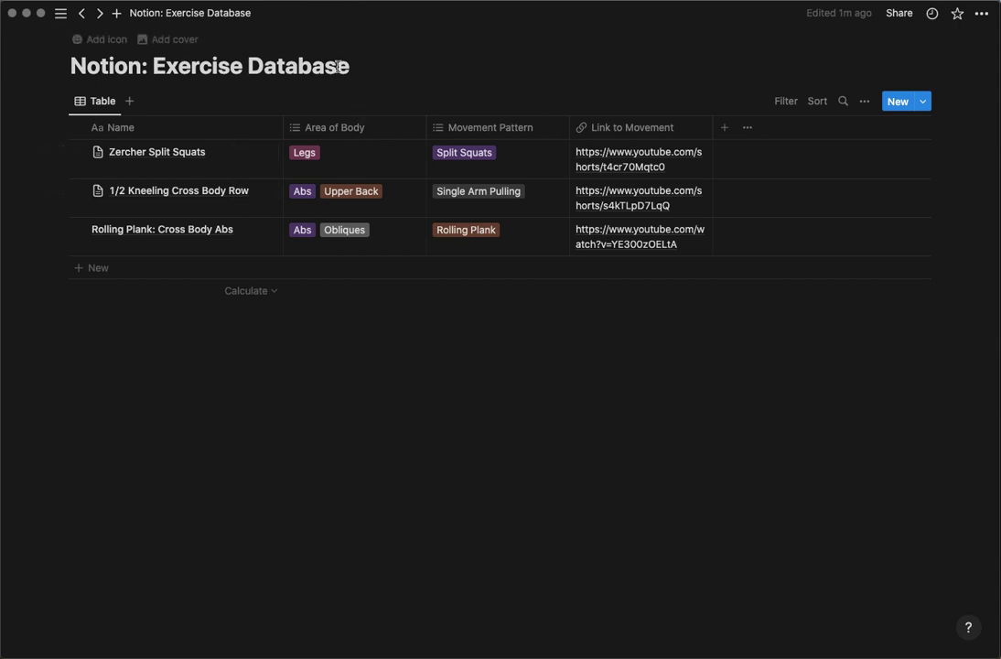
{"action": "left_click", "coordinate": [842, 101]}
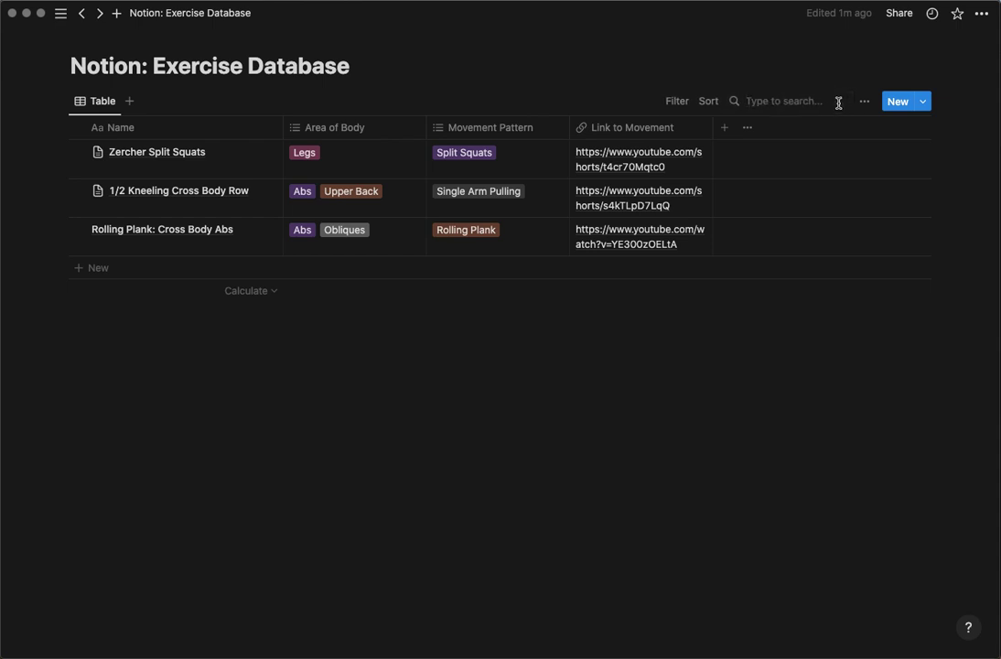
{"action": "type", "text": "abs"}
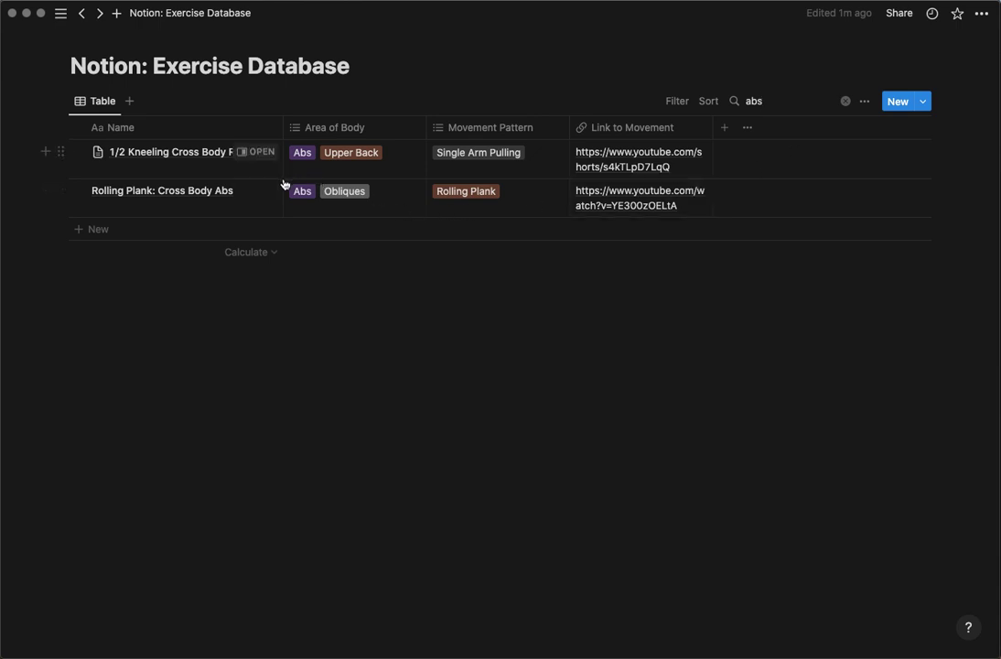
- Open the Rolling Plank: Cross Body Abs page and copy its Link to Movement URL
{"action": "left_click", "coordinate": [256, 192]}
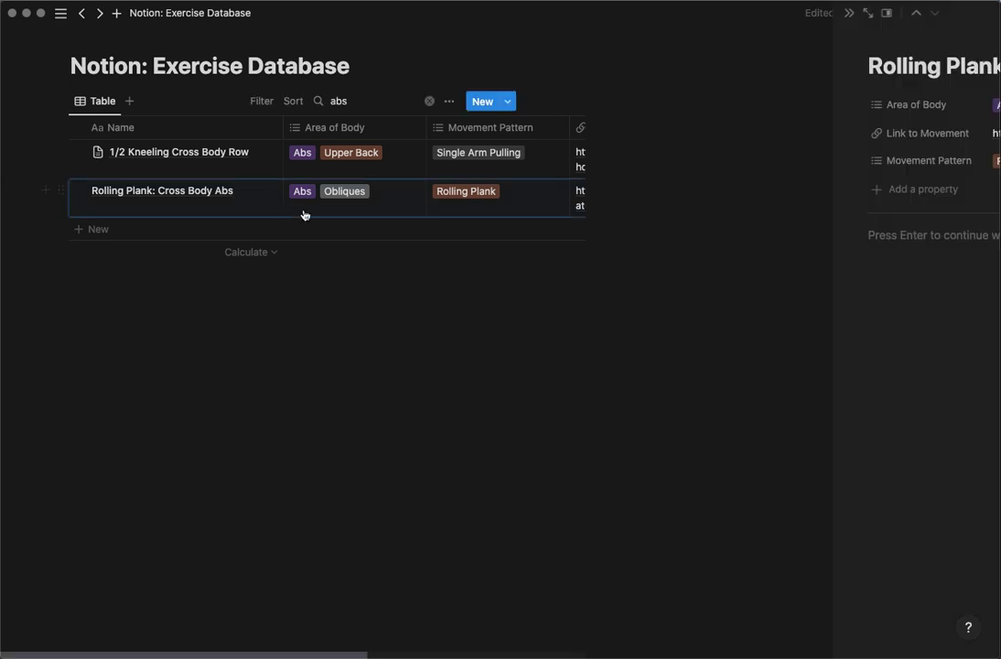
{"action": "right_click", "coordinate": [632, 140]}
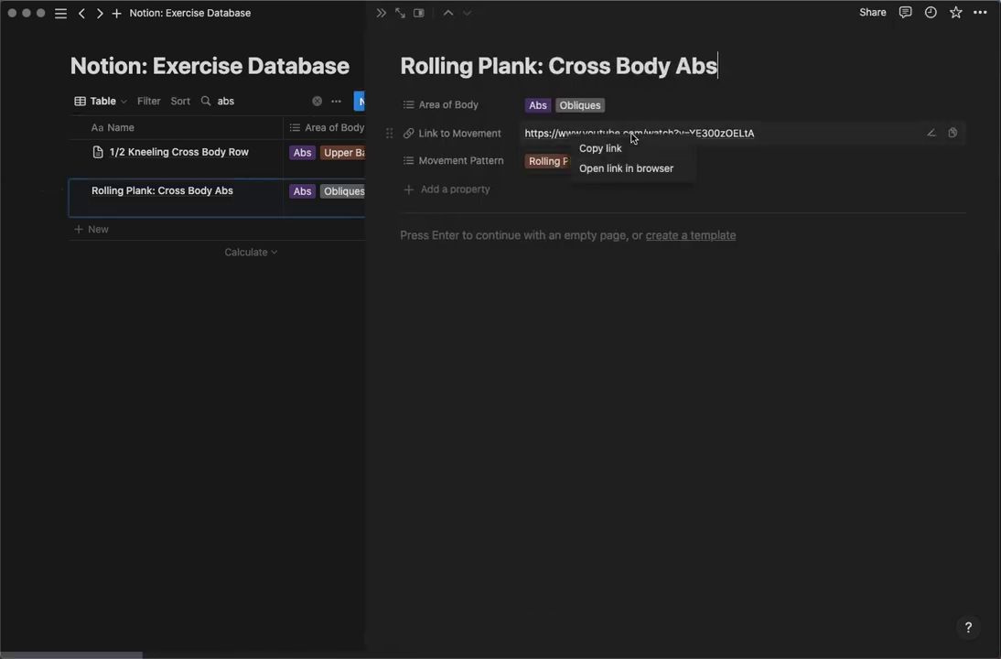
{"action": "left_click", "coordinate": [600, 148]}
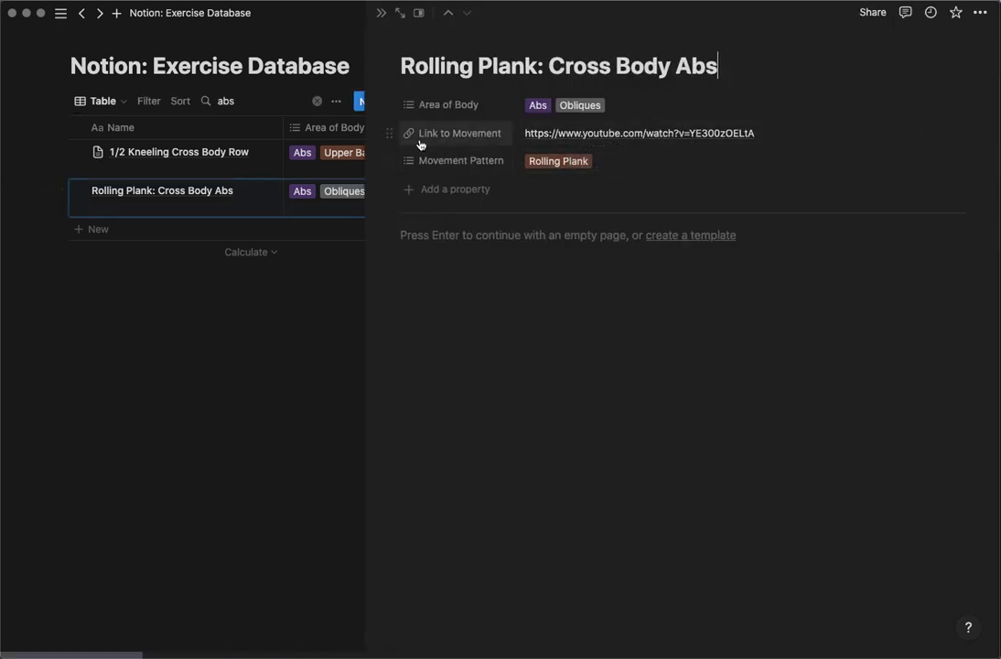
- Paste the copied URL into the Rolling Plank page body as a bookmark and delete that bookmark
{"action": "left_click", "coordinate": [509, 300]}
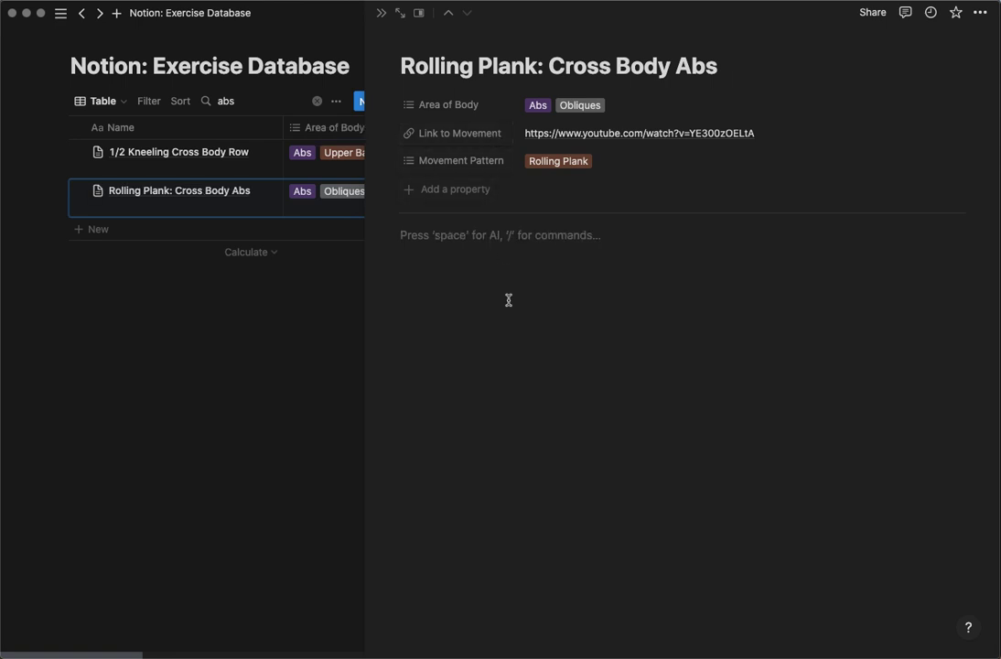
{"action": "key", "text": "super+v"}
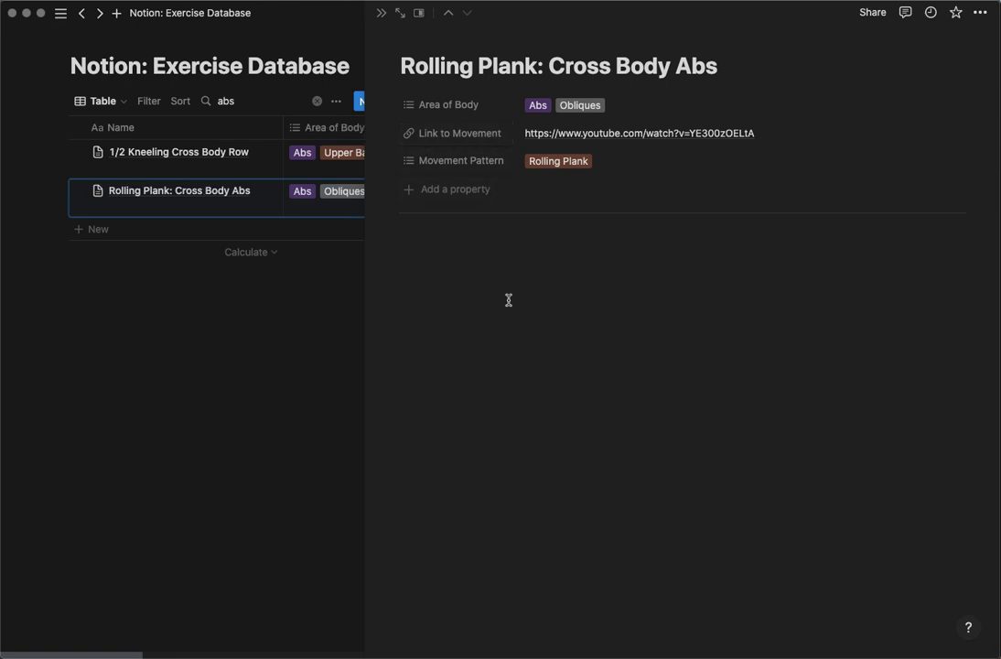
{"action": "left_click", "coordinate": [509, 300]}
{"action": "key", "text": "super+v"}
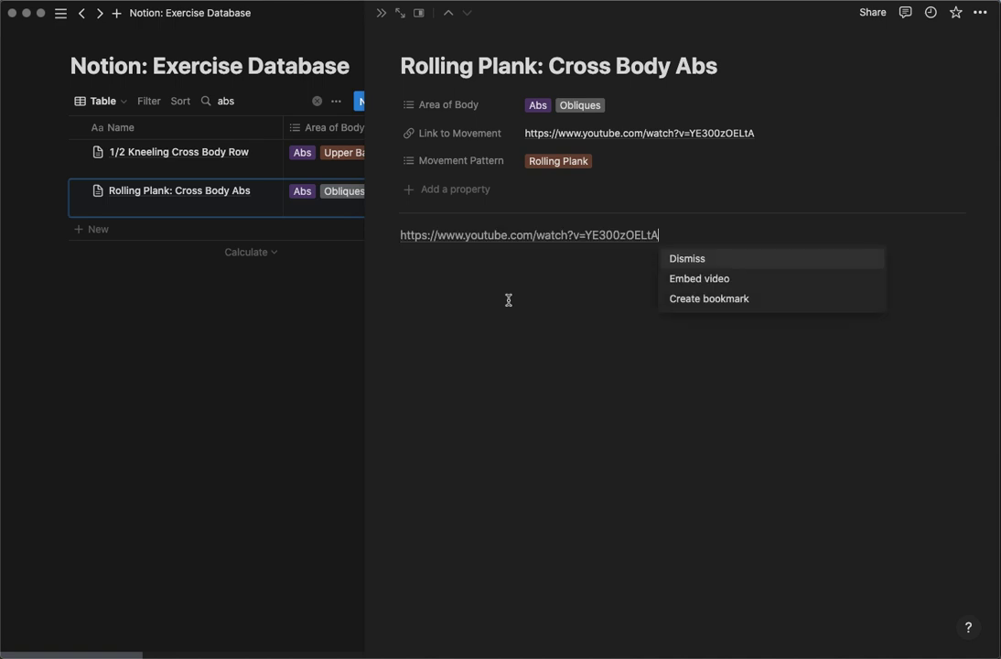
{"action": "left_click", "coordinate": [723, 300]}
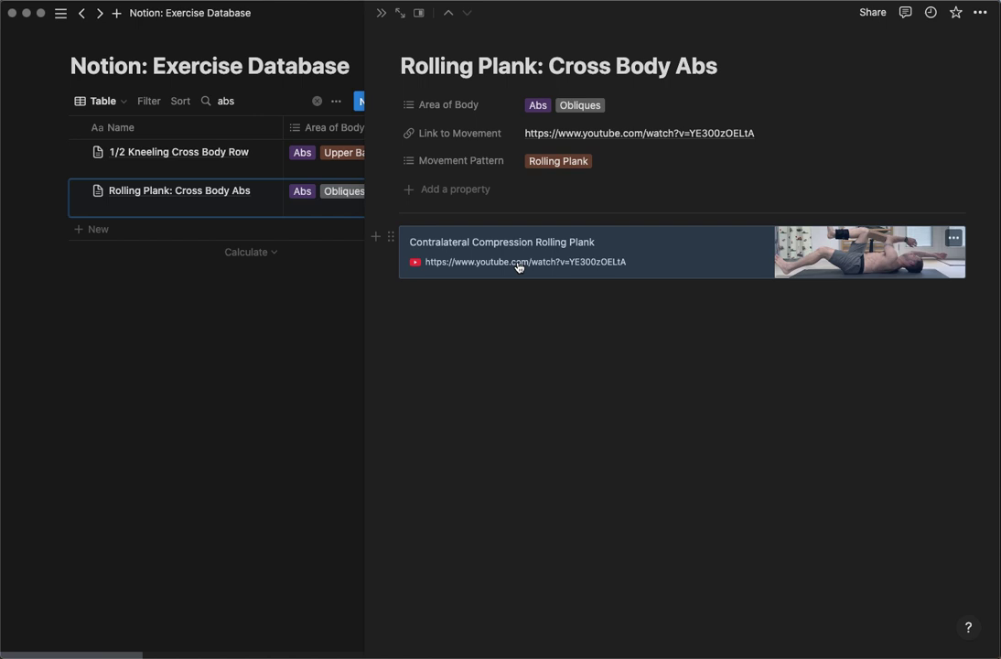
{"action": "left_click", "coordinate": [390, 236]}
{"action": "left_click", "coordinate": [308, 151]}
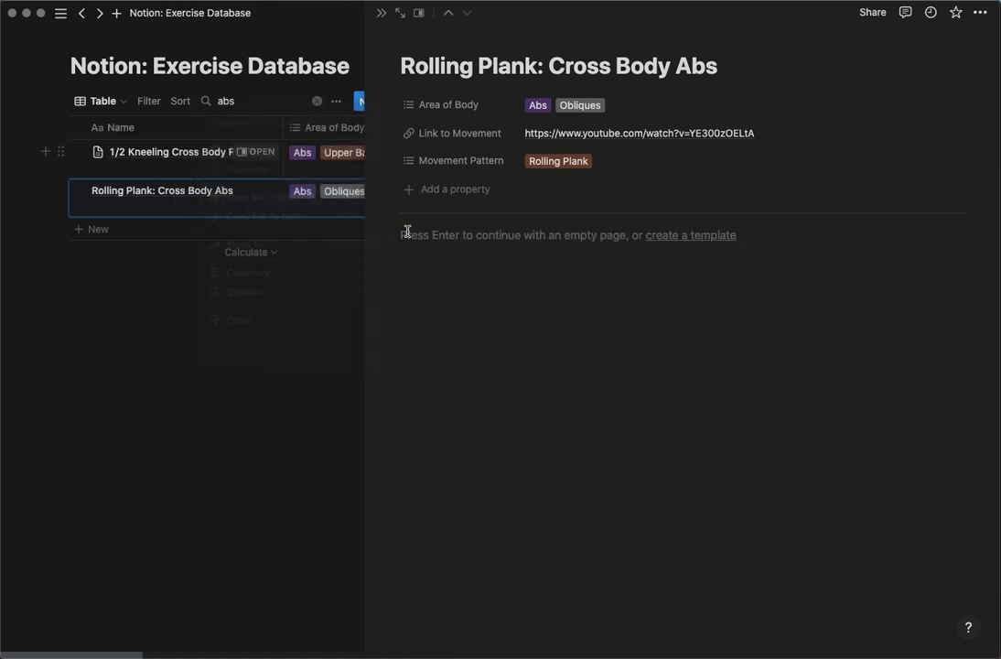
- Paste the URL into the Rolling Plank page body as an embedded video, play it and pause it at 0:03
{"action": "key", "text": "super+v"}
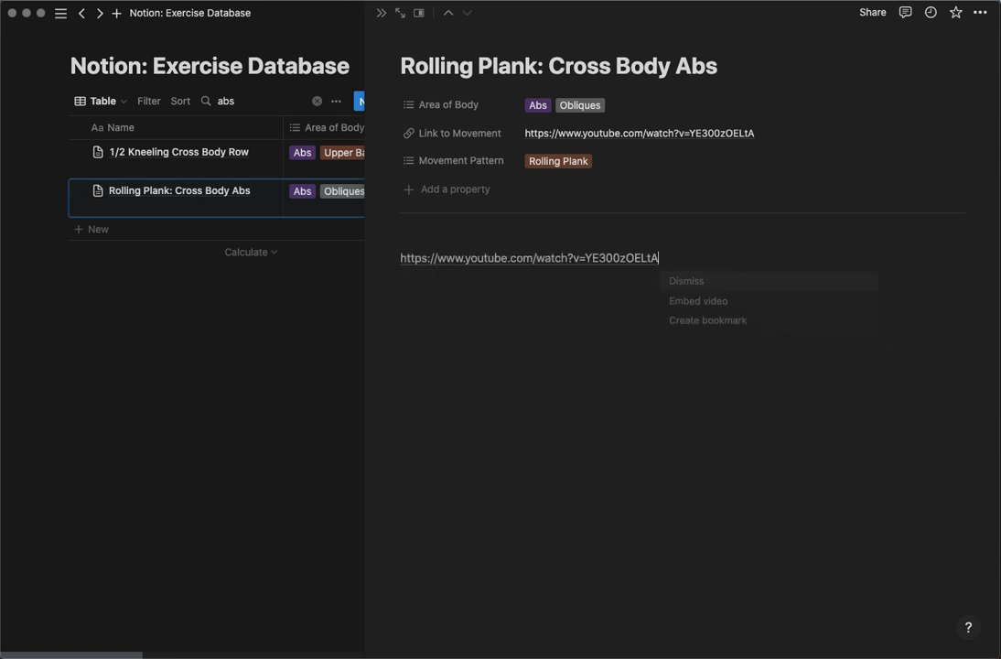
{"action": "left_click", "coordinate": [711, 302]}
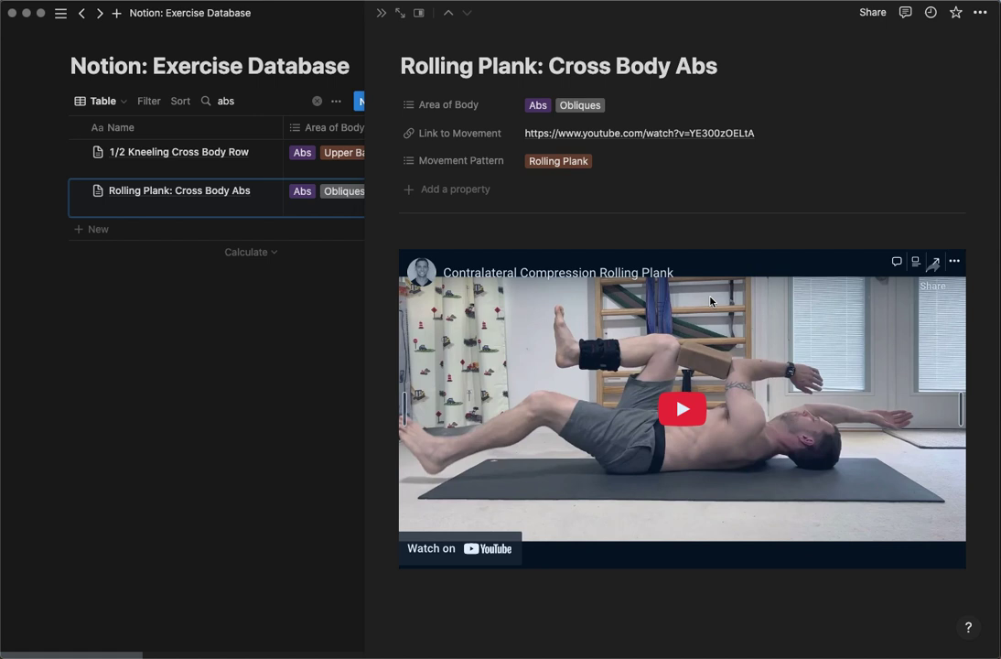
{"action": "left_click", "coordinate": [679, 410]}
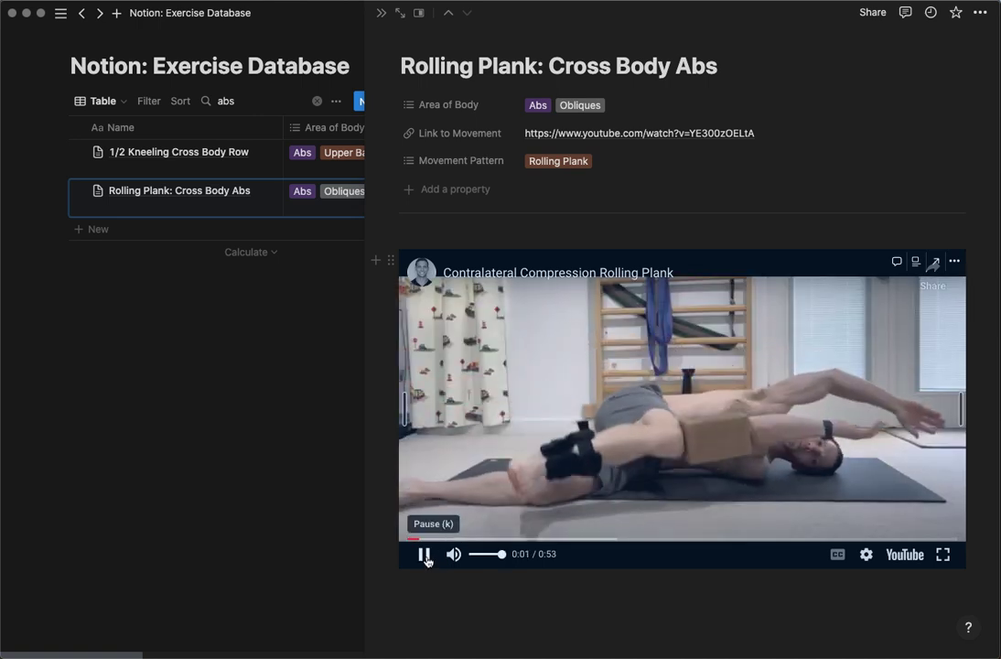
{"action": "left_click", "coordinate": [424, 555]}
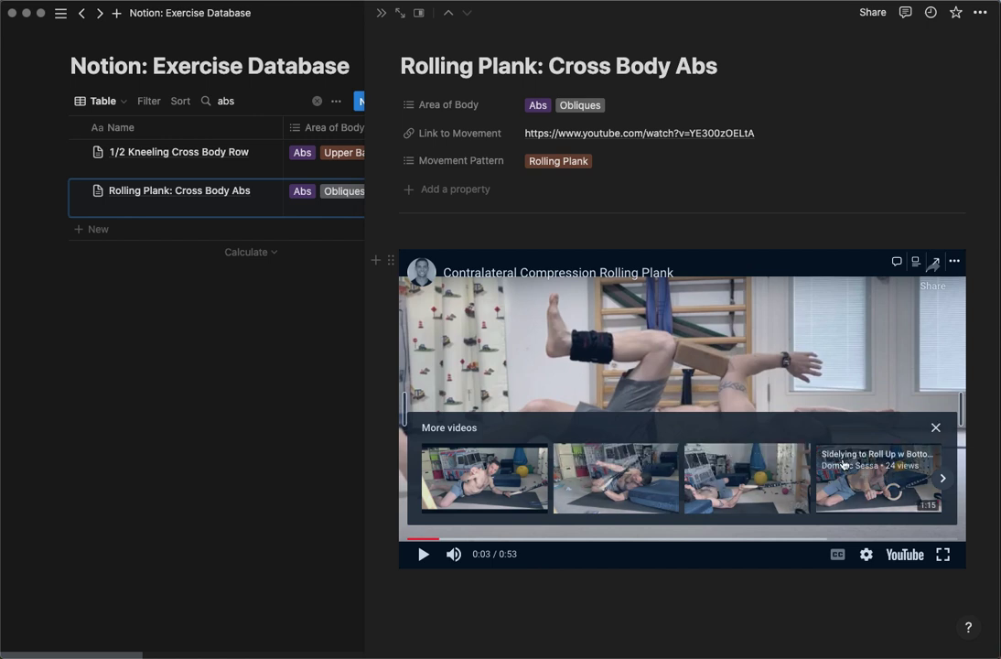
- Add a database entry with the copied link of the suggested Sidelying to Roll Up video as its Link to Movement
{"action": "right_click", "coordinate": [892, 470]}
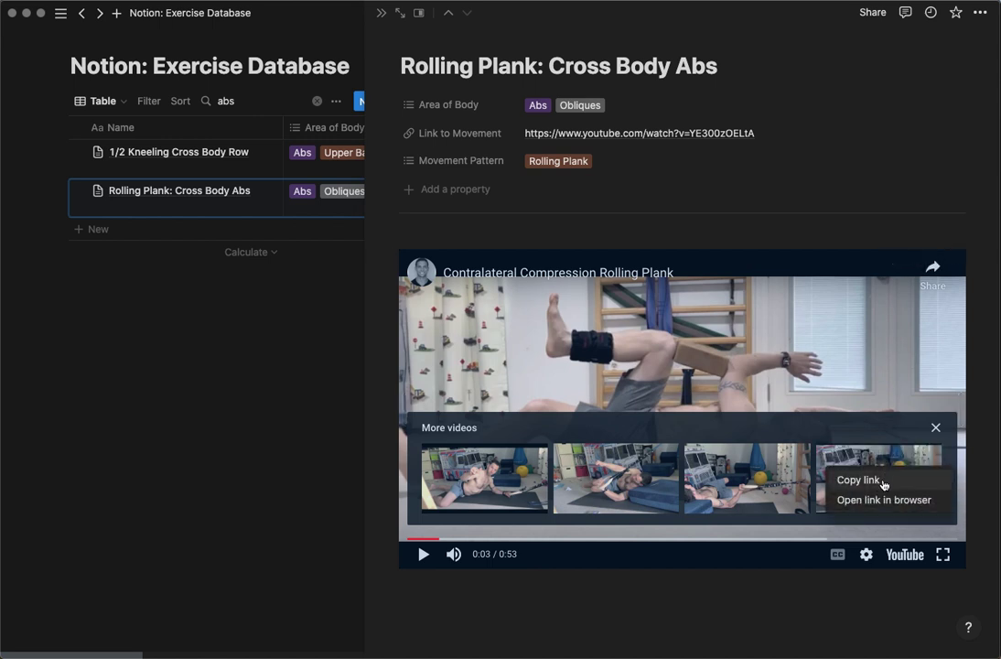
{"action": "left_click", "coordinate": [883, 482]}
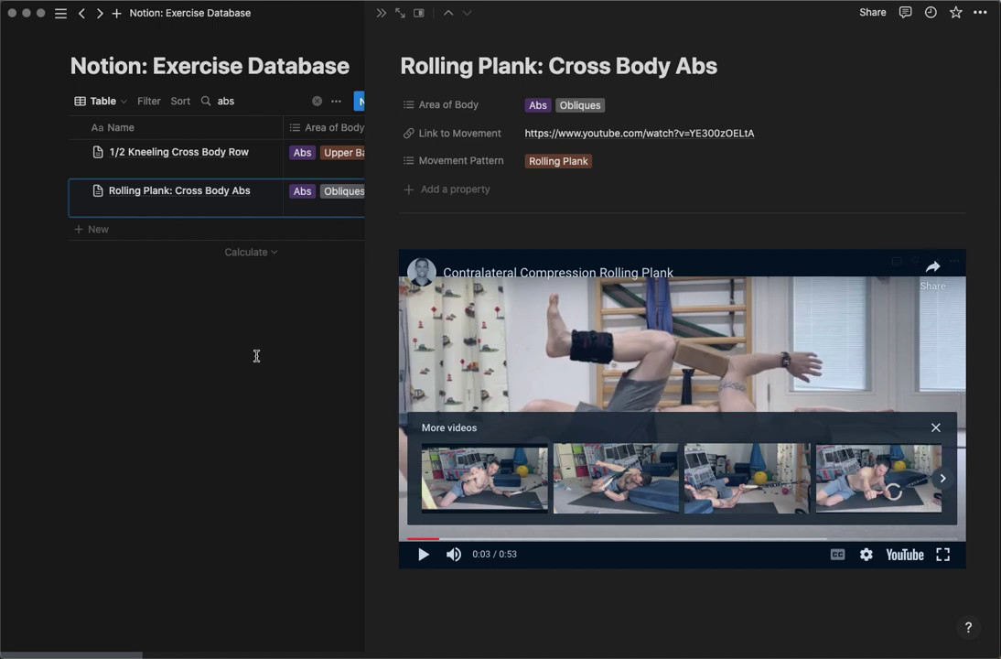
{"action": "left_click", "coordinate": [162, 248]}
{"action": "left_click", "coordinate": [148, 231]}
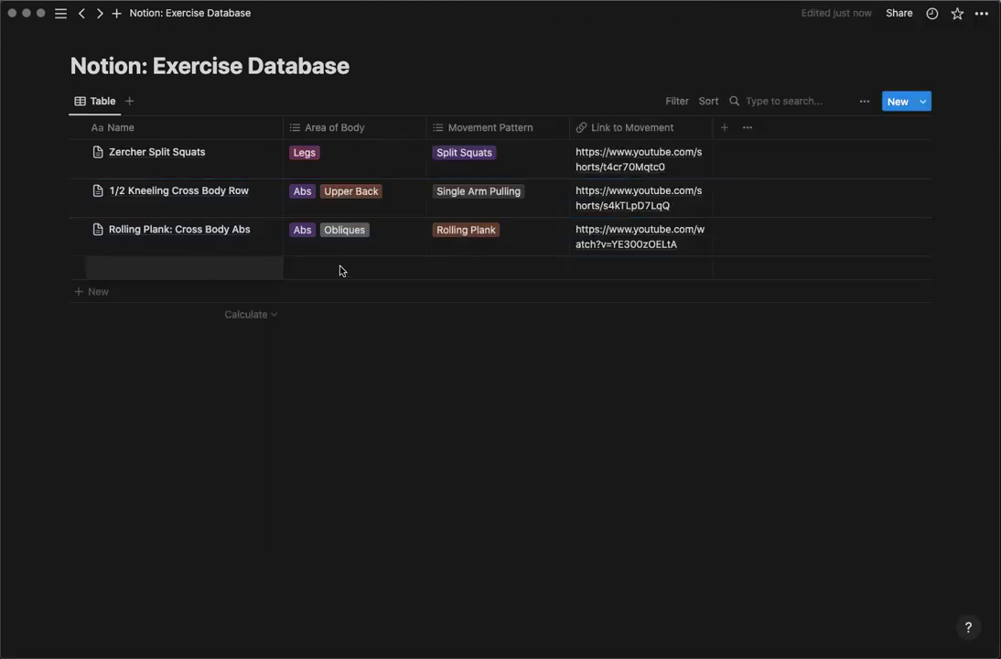
{"action": "left_click", "coordinate": [262, 269]}
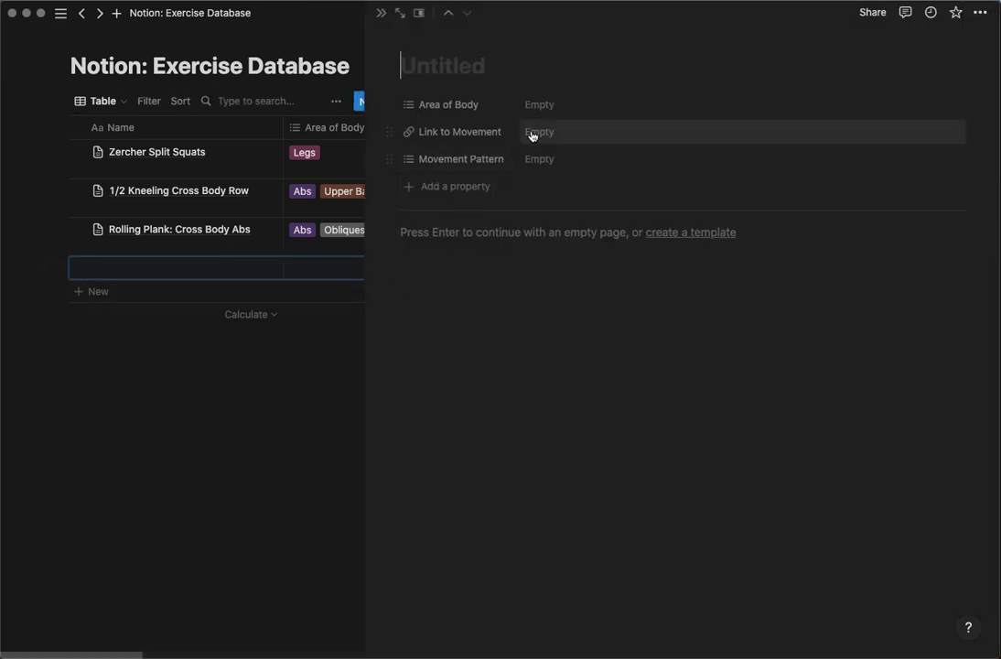
{"action": "left_click", "coordinate": [540, 133]}
{"action": "right_click", "coordinate": [540, 135]}
{"action": "left_click", "coordinate": [530, 150]}
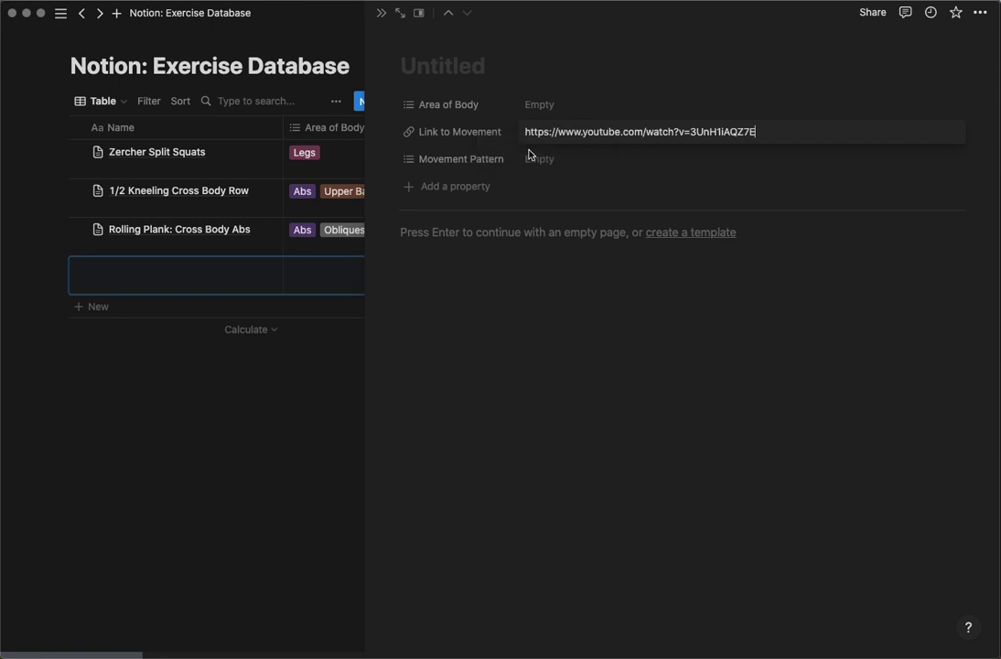
- Paste the same video link into the new entry's page body and embed it as a video
{"action": "left_click", "coordinate": [549, 291]}
{"action": "left_click", "coordinate": [550, 295]}
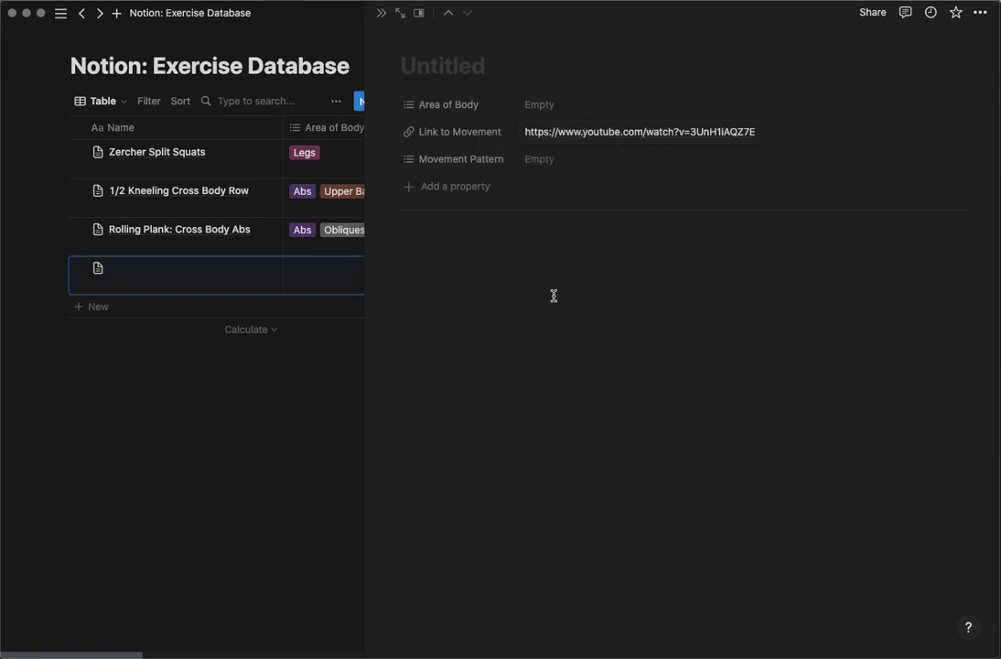
{"action": "left_click", "coordinate": [482, 275]}
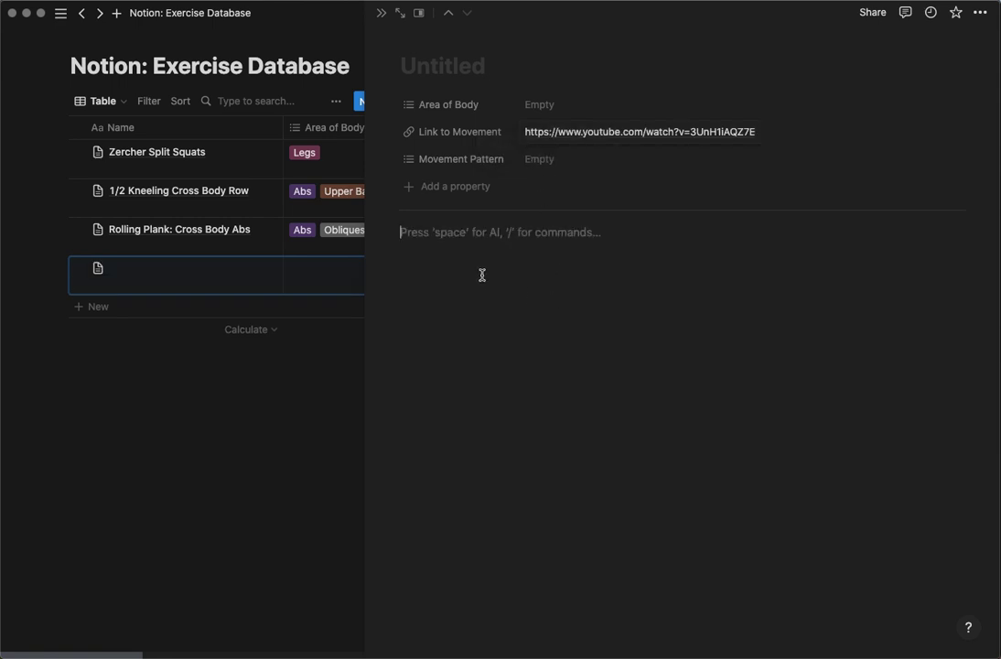
{"action": "key", "text": "super+v"}
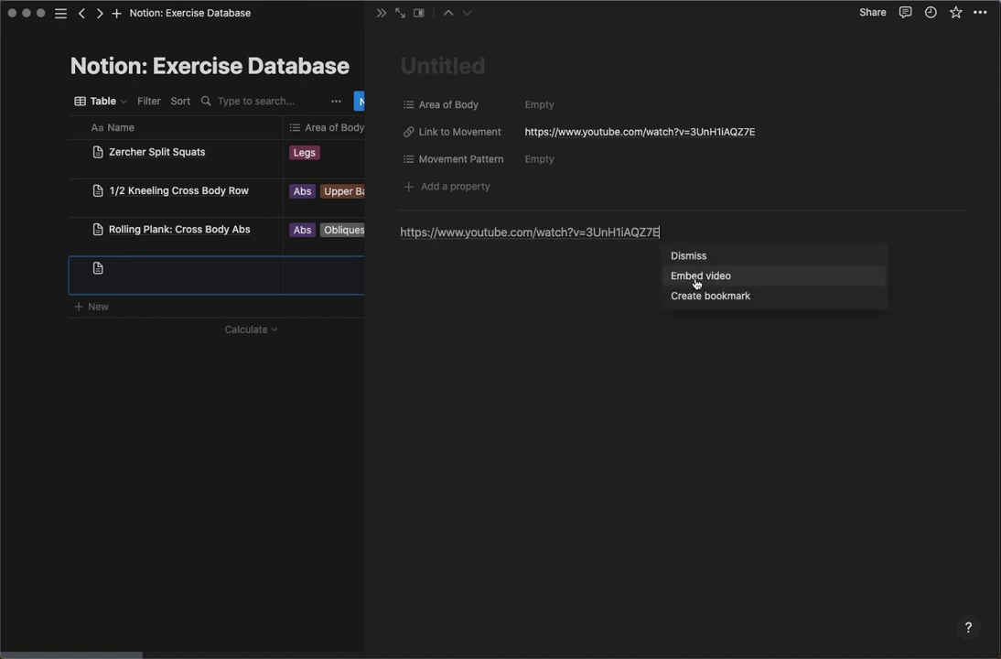
{"action": "left_click", "coordinate": [695, 276]}
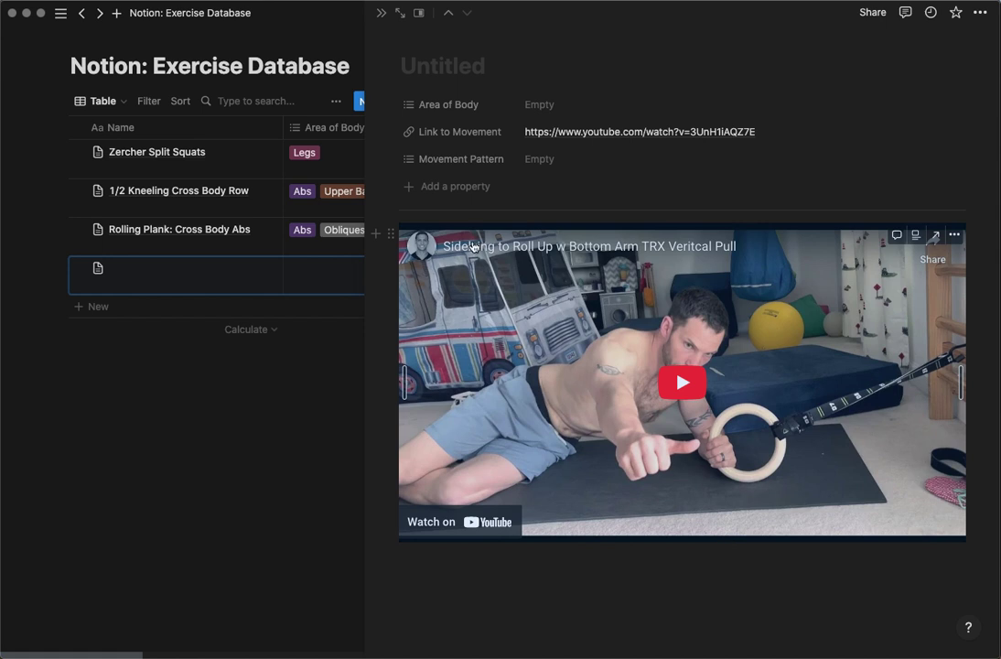
- Title the new entry "Sidelying to Roll Up w Bottom Arm TRX Vertical Pull"
{"action": "left_click", "coordinate": [464, 56]}
{"action": "type", "text": "Sidelying"}
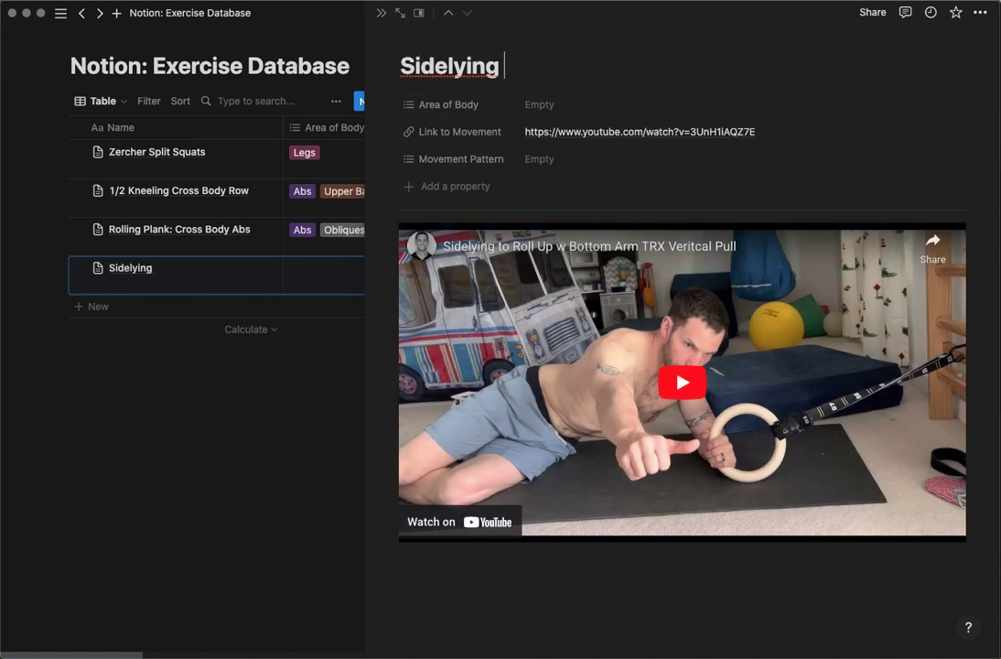
{"action": "type", "text": " to Roll Up w Bottom AR"}
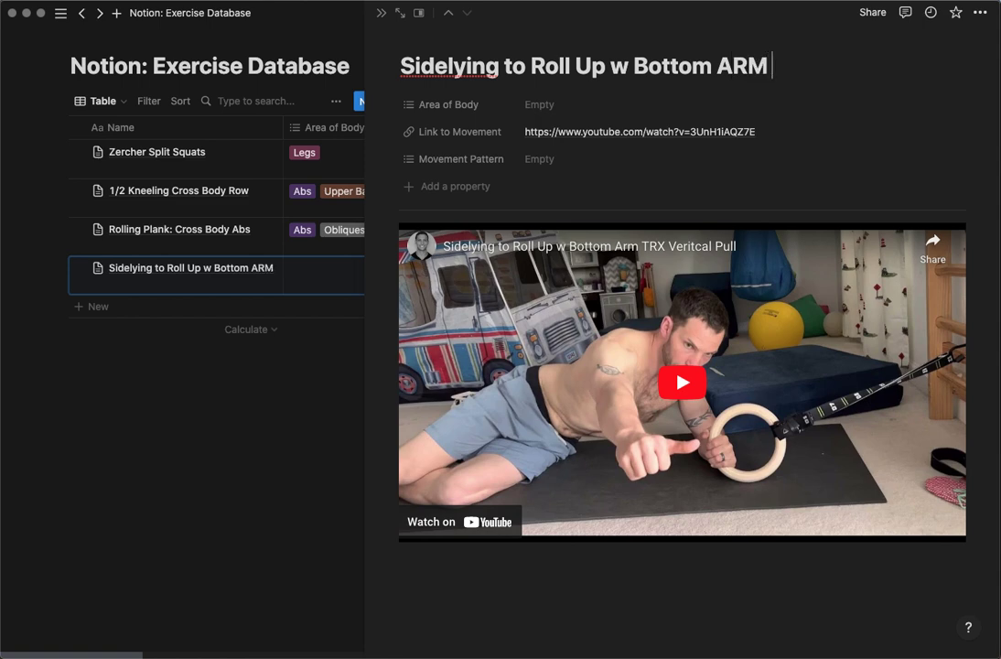
{"action": "key", "text": "BackSpace"}
{"action": "type", "text": "rm T"}
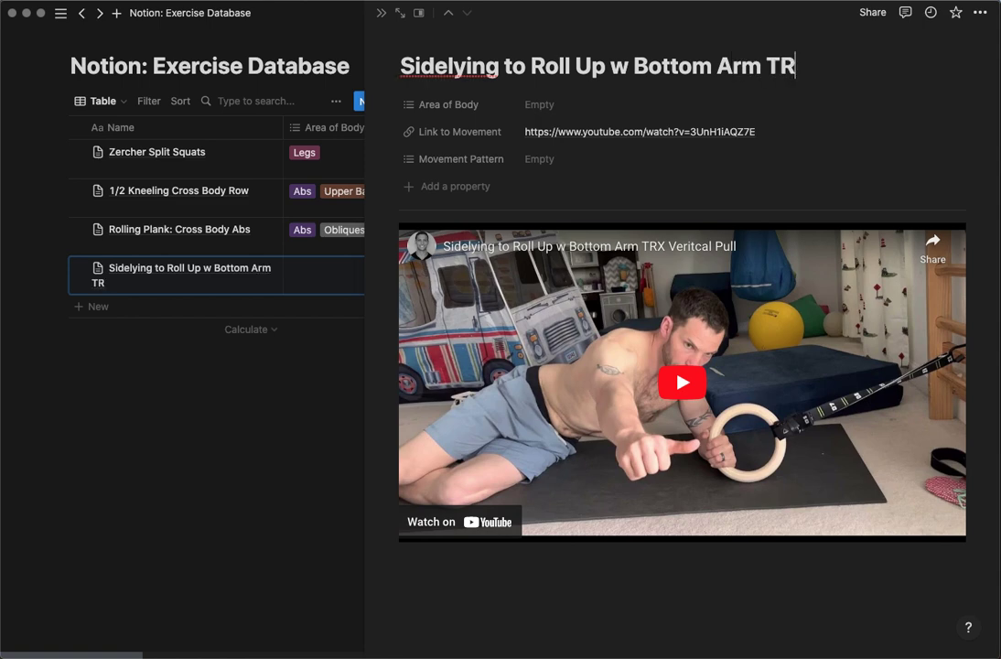
{"action": "type", "text": "RX Vertical Pull"}
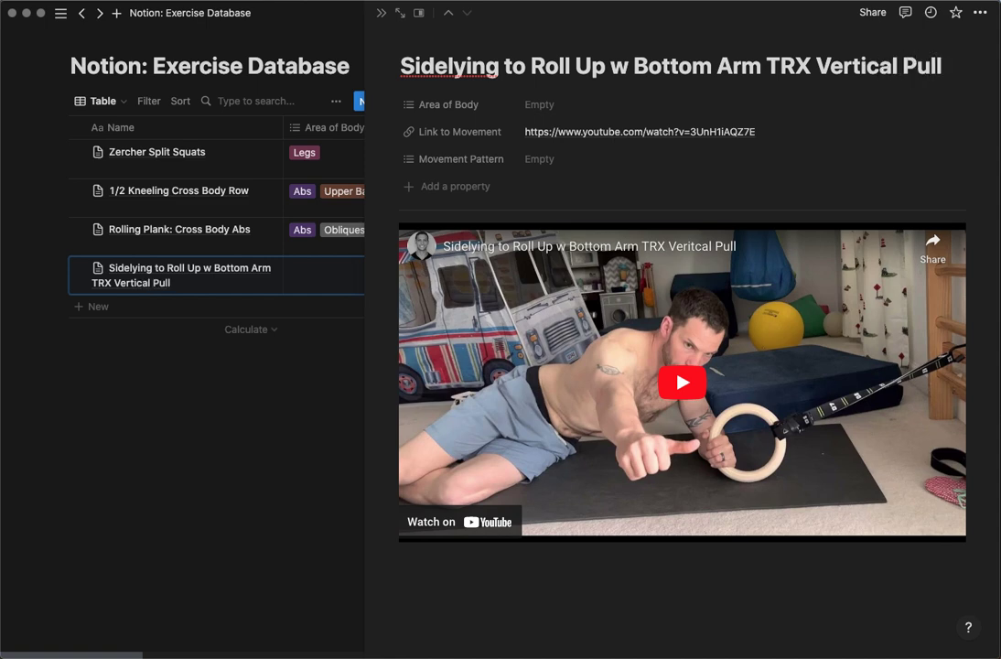
- Set the new entry's Area of Body to Abs and a newly created Shoulder option, and its Movement Pattern to Rolling Plank
{"action": "left_click", "coordinate": [567, 107]}
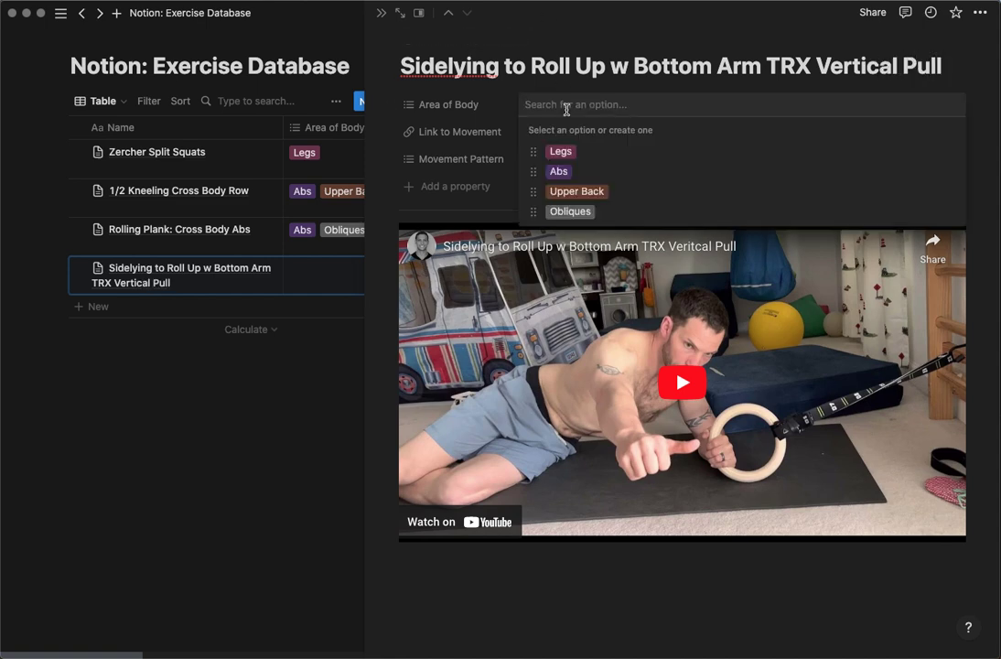
{"action": "left_click", "coordinate": [560, 173]}
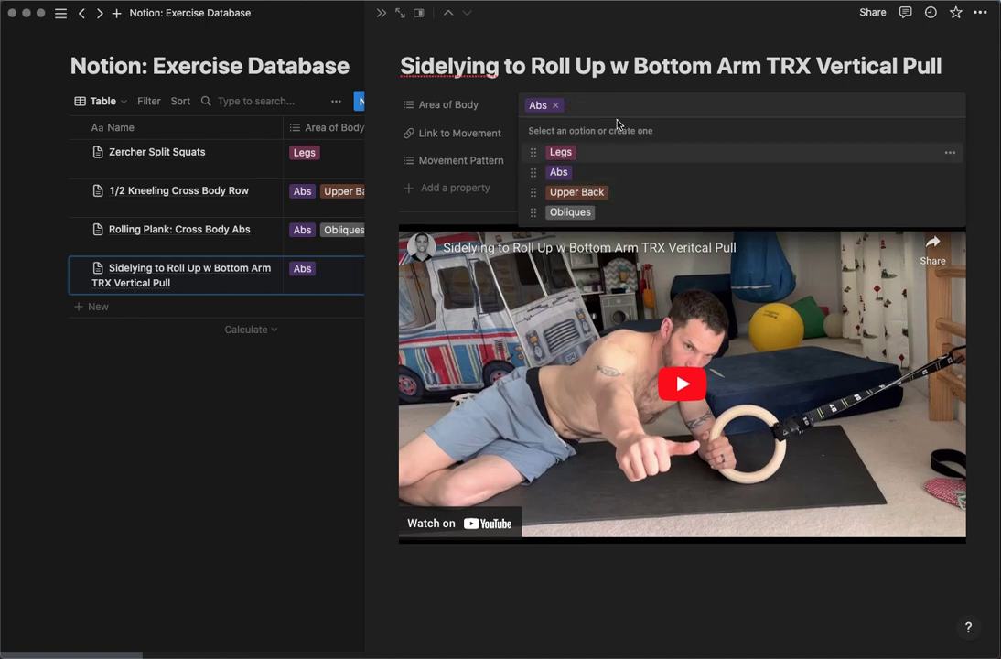
{"action": "type", "text": "Shoulder"}
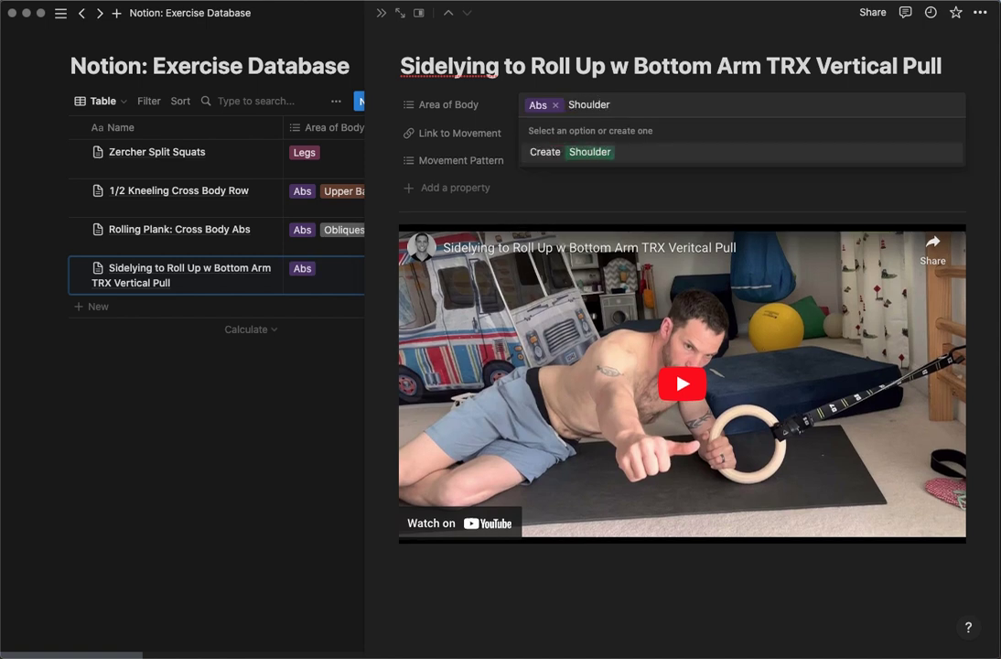
{"action": "key", "text": "Return"}
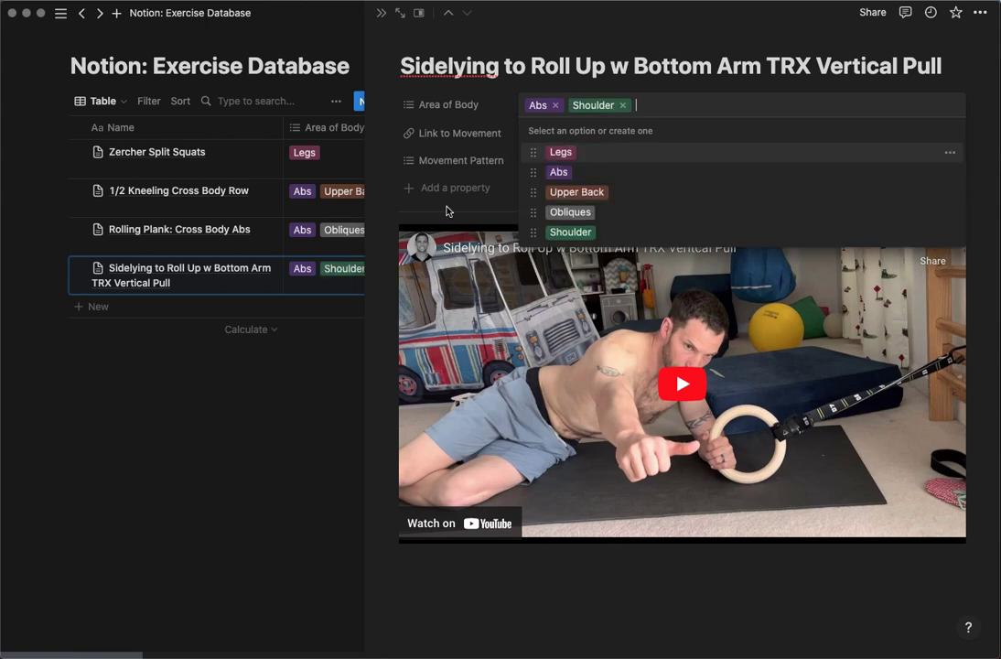
{"action": "left_click", "coordinate": [458, 217]}
{"action": "left_click", "coordinate": [546, 159]}
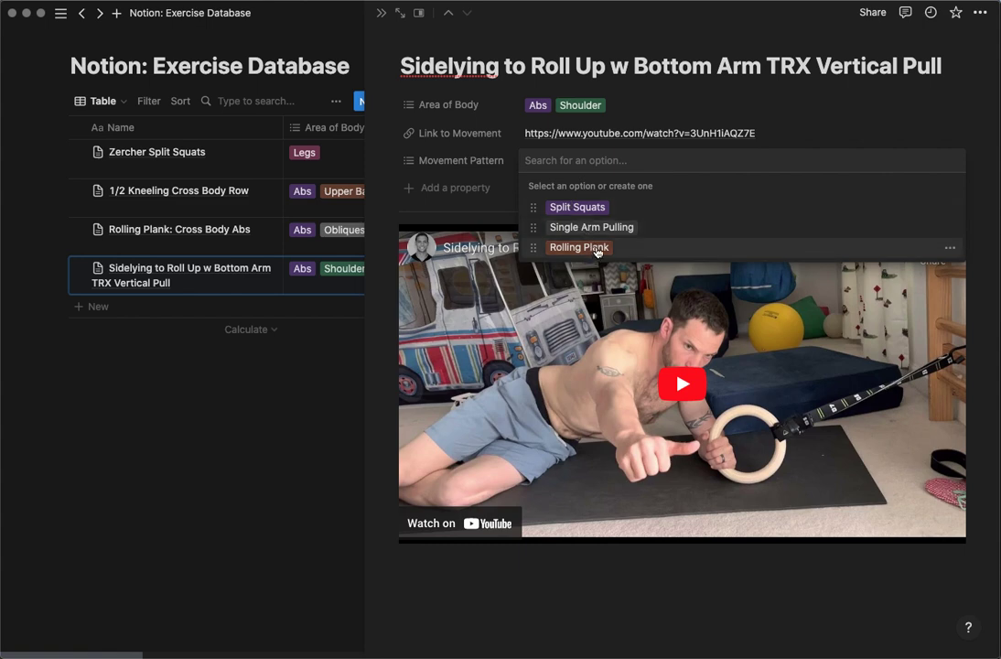
{"action": "left_click", "coordinate": [579, 247]}
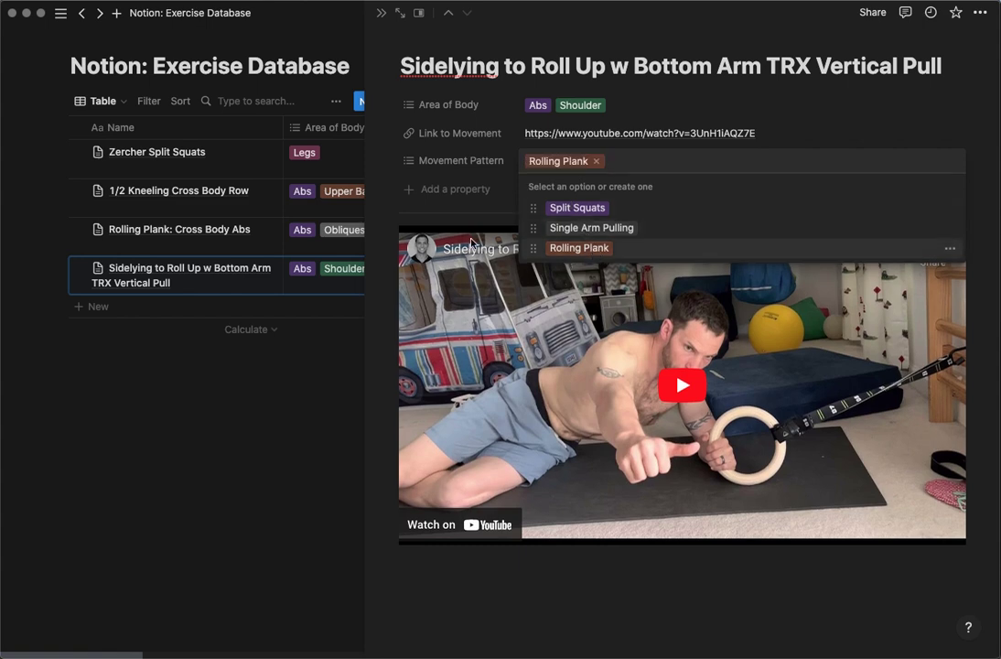
- Play the embedded Sidelying to Roll Up video, skip ahead through it, and return to the full table
{"action": "left_click", "coordinate": [404, 182]}
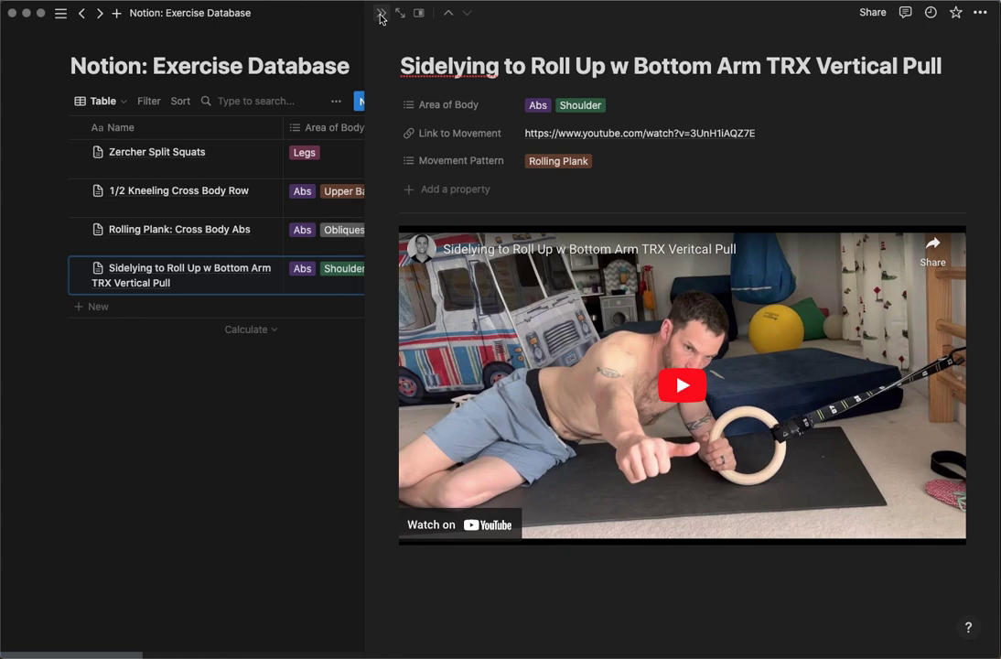
{"action": "left_click", "coordinate": [554, 492]}
{"action": "left_click", "coordinate": [480, 514]}
{"action": "left_click", "coordinate": [576, 517]}
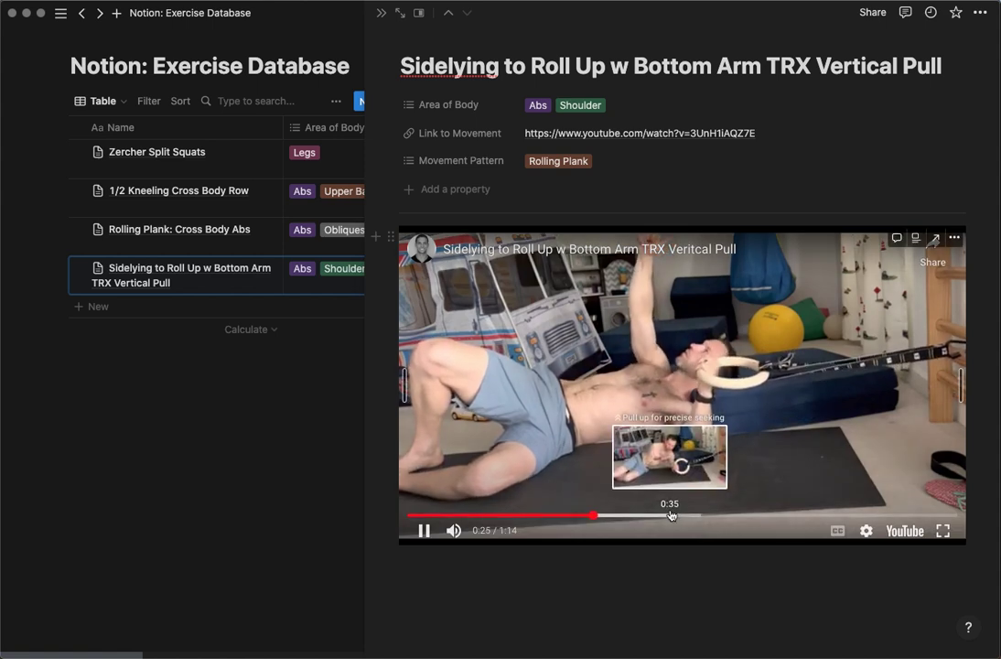
{"action": "left_click", "coordinate": [671, 515]}
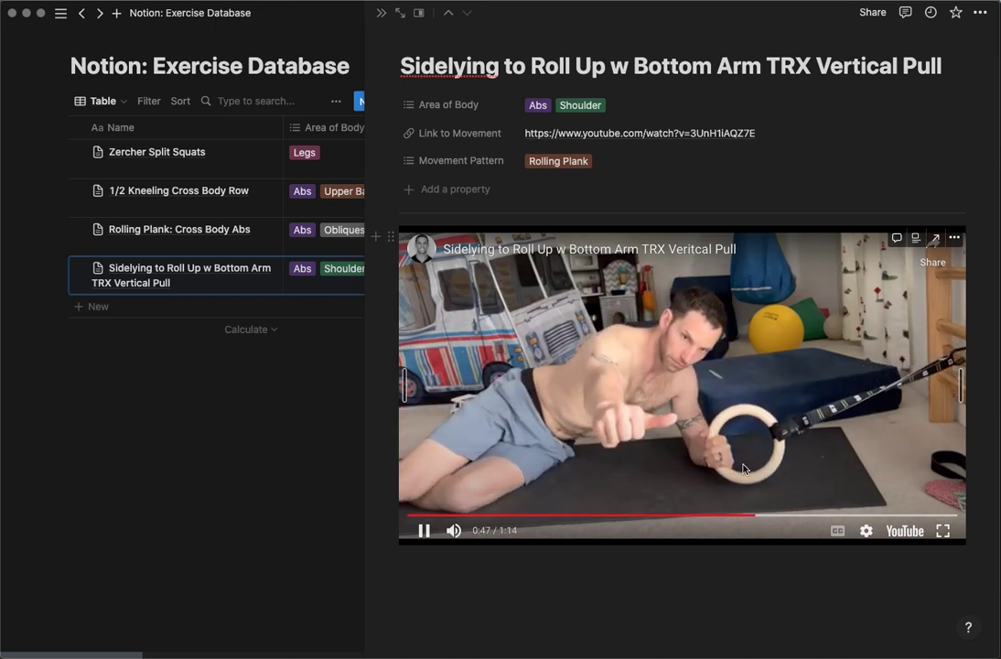
{"action": "left_click", "coordinate": [806, 517]}
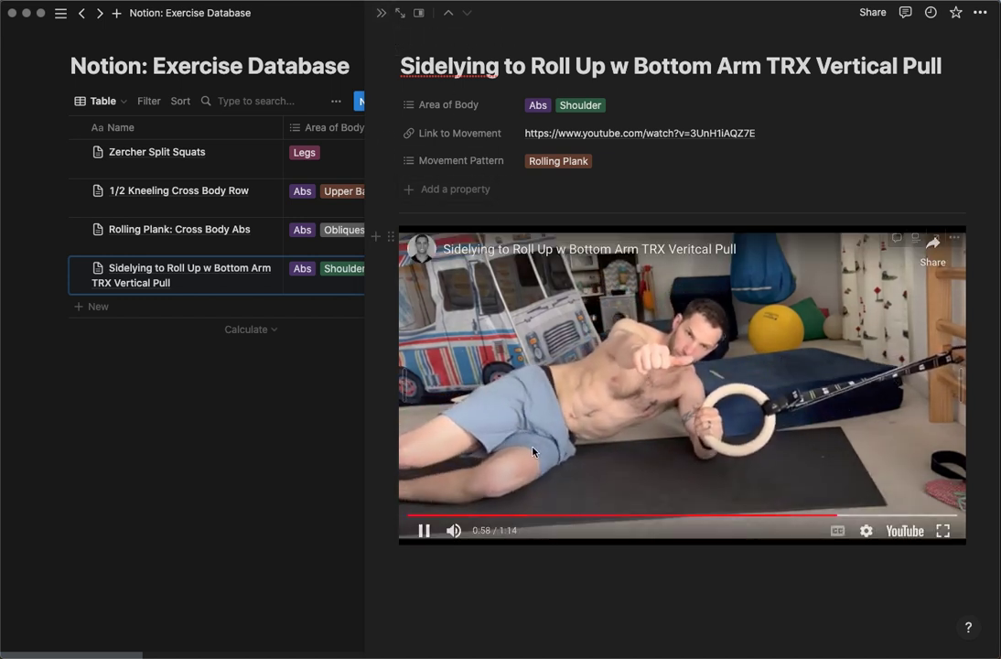
{"action": "left_click", "coordinate": [381, 14]}
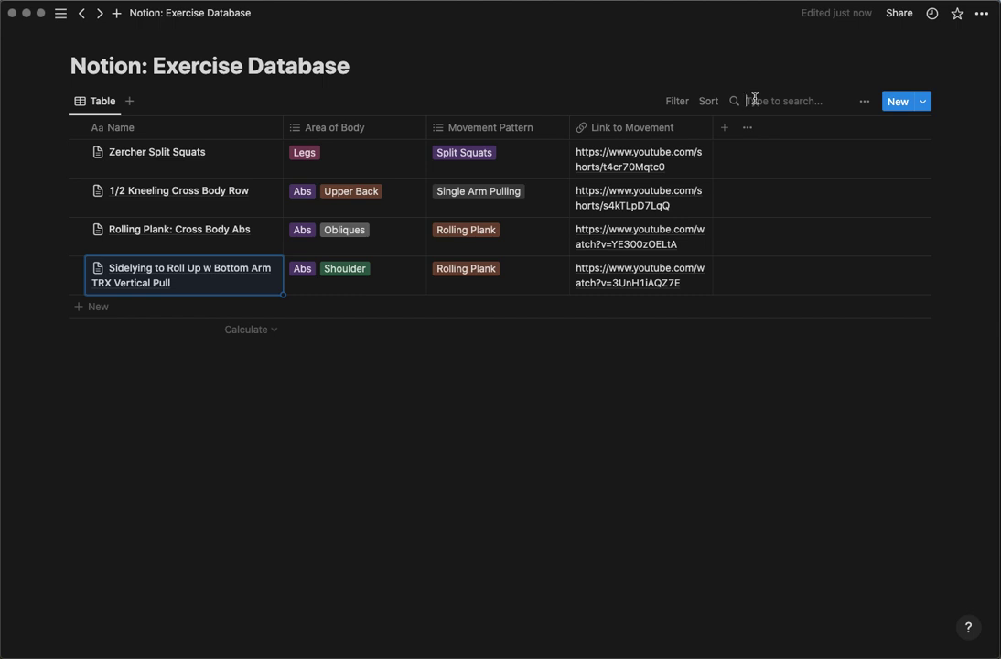
- Search the database for "Leg" and add the new Movement Pattern options 2L Squat and Deadlift to the Zercher Split Squats entry
{"action": "type", "text": "Leg"}
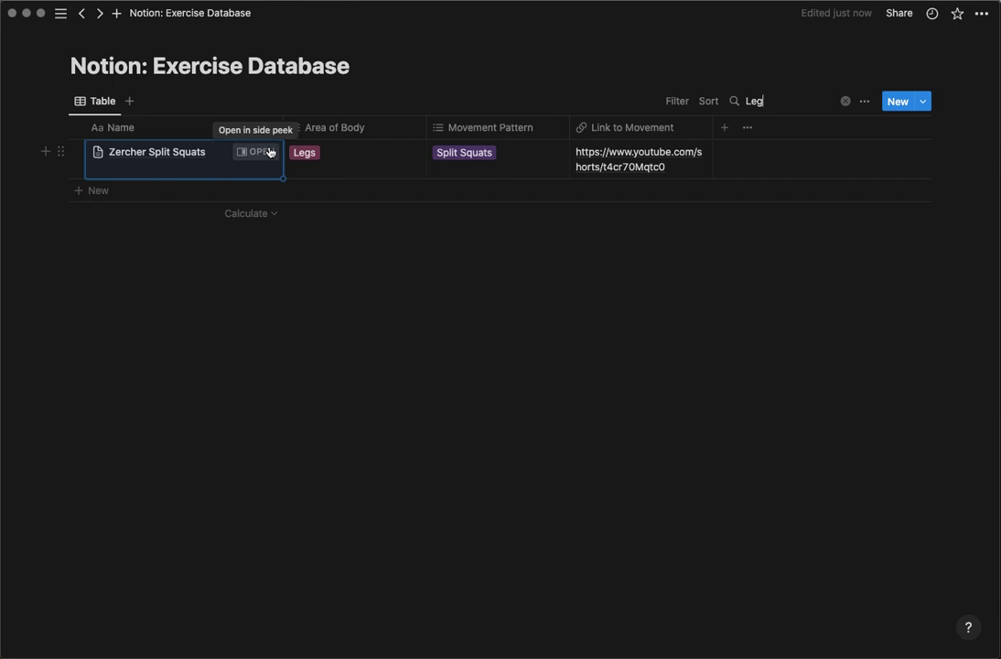
{"action": "left_click", "coordinate": [258, 151]}
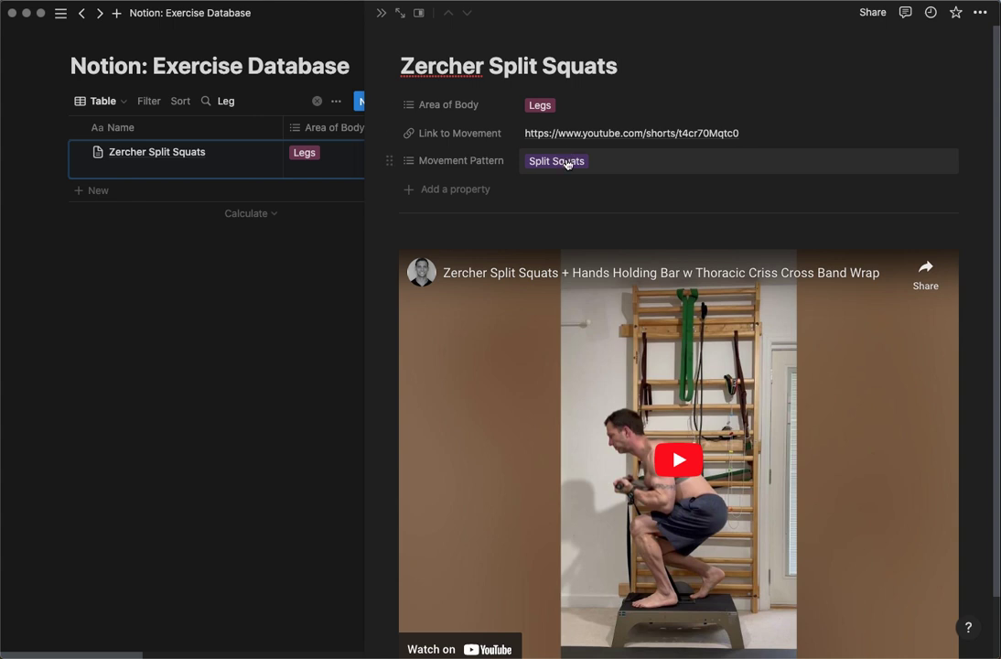
{"action": "left_click", "coordinate": [606, 163]}
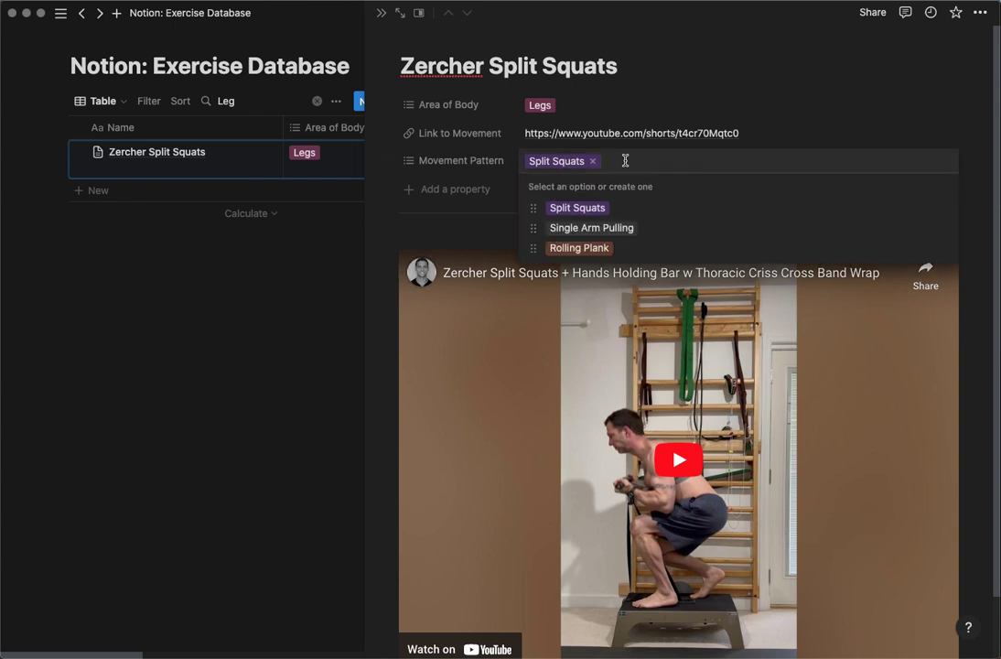
{"action": "type", "text": "2L Squat"}
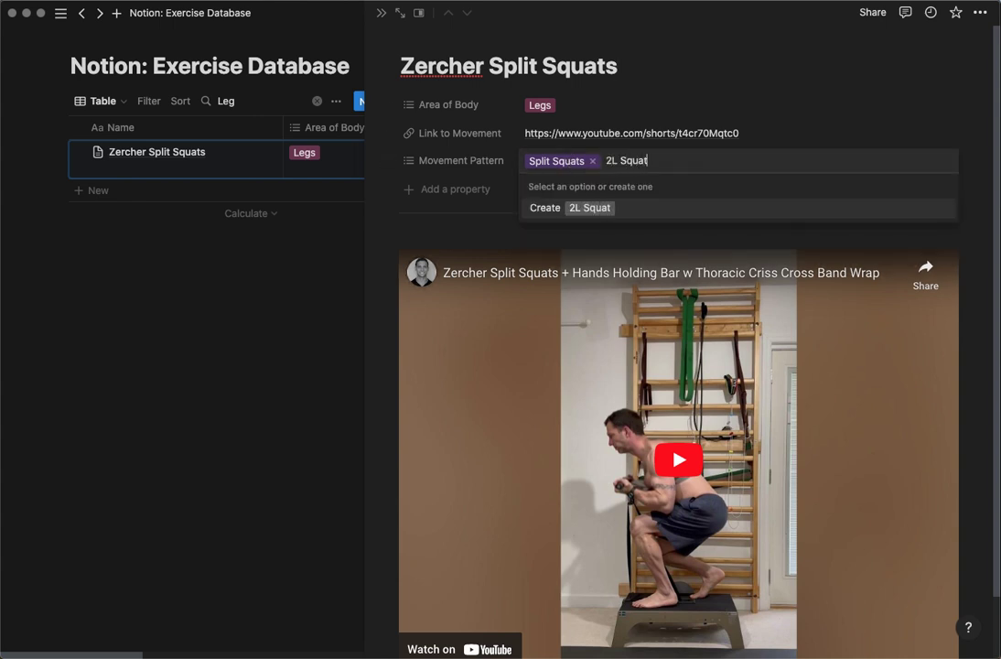
{"action": "key", "text": "Return"}
{"action": "type", "text": "Deadlift"}
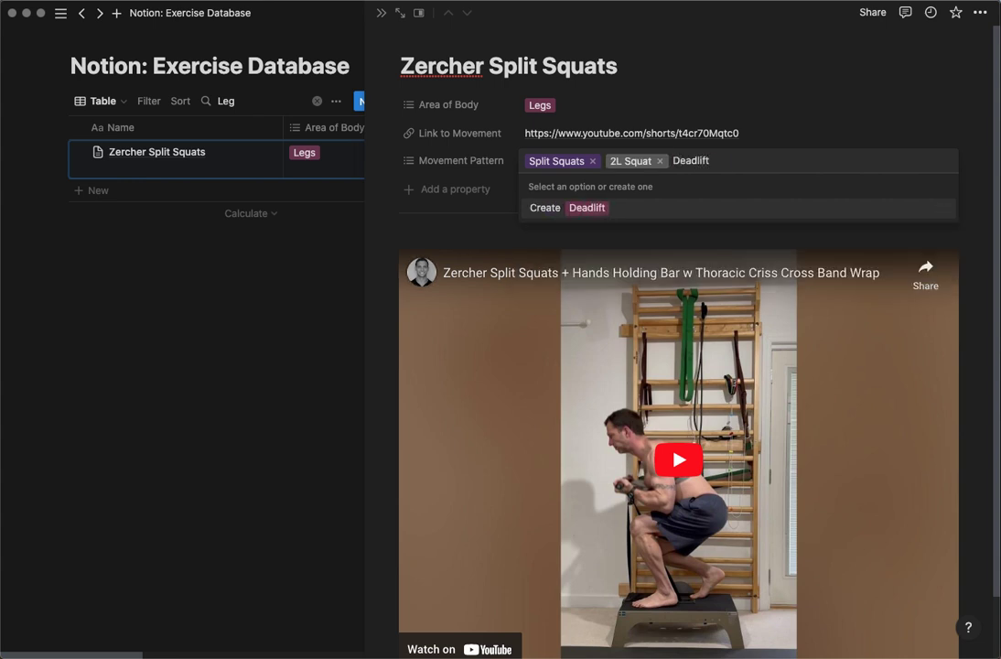
{"action": "key", "text": "Return"}
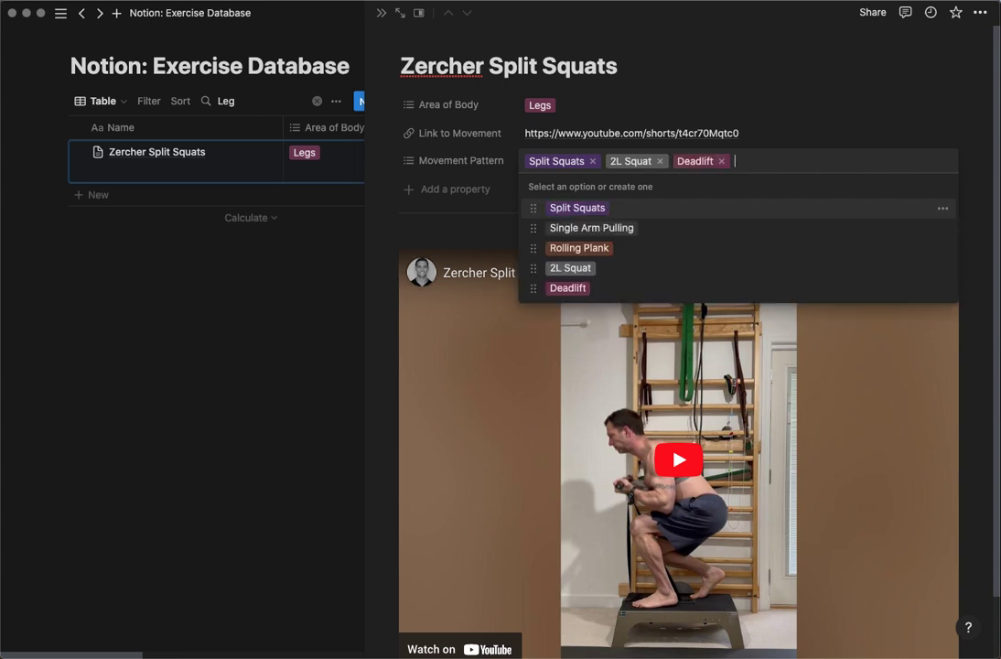
- Remove the 2L Squat and Deadlift tags from the Zercher Split Squats entry's Movement Pattern
{"action": "left_click", "coordinate": [659, 162]}
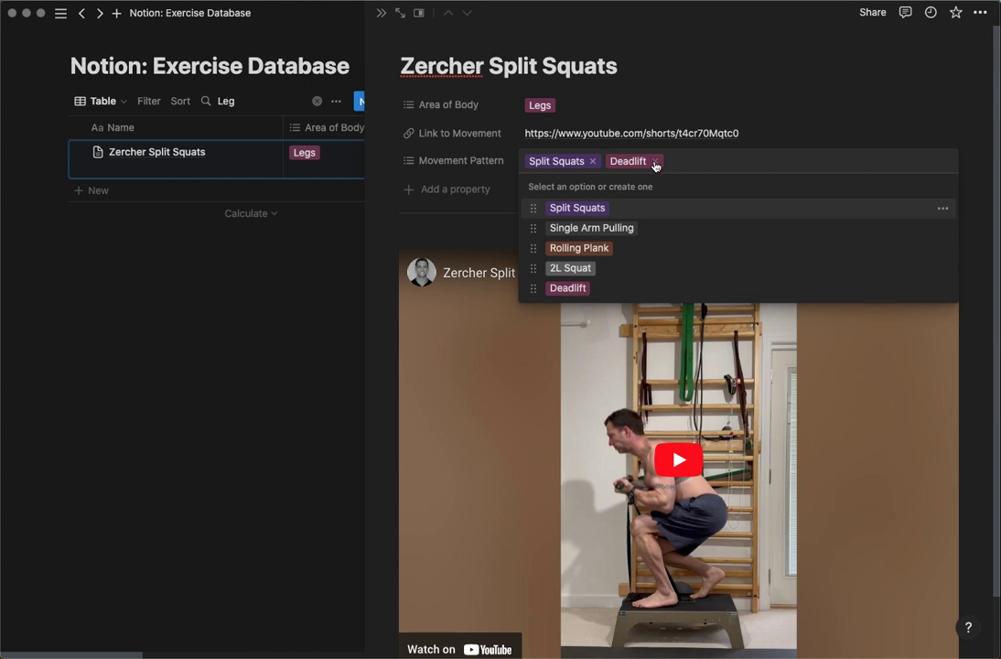
{"action": "left_click", "coordinate": [655, 161]}
{"action": "left_click", "coordinate": [786, 107]}
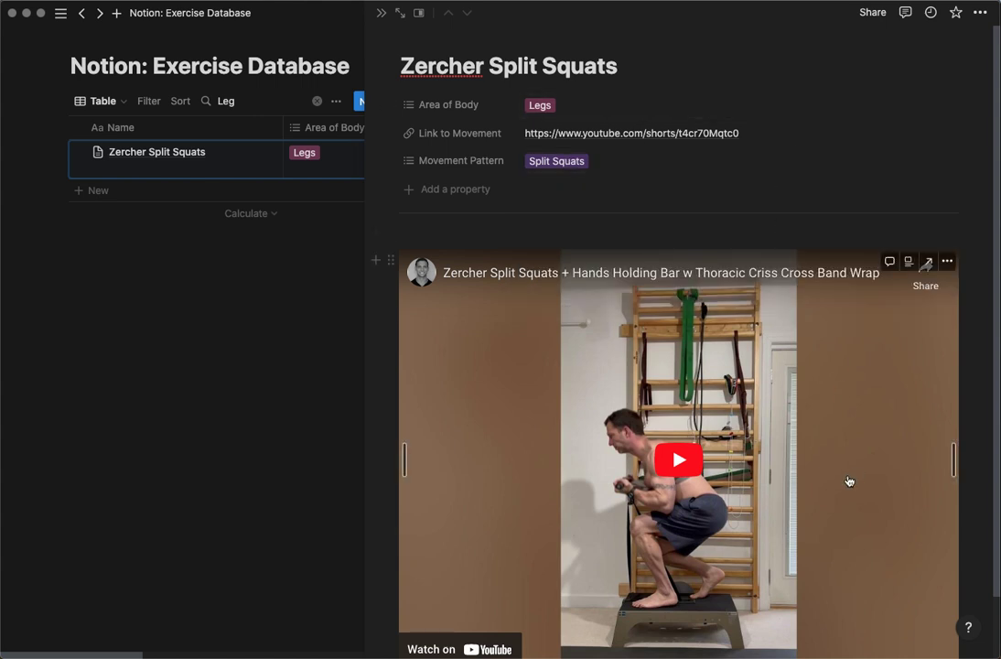
- Play the embedded Zercher Split Squats video, skip ahead through it, pause it and close the entry's page
{"action": "scroll", "coordinate": [747, 412], "scroll_direction": "down", "scroll_amount": 3}
{"action": "left_click", "coordinate": [683, 389]}
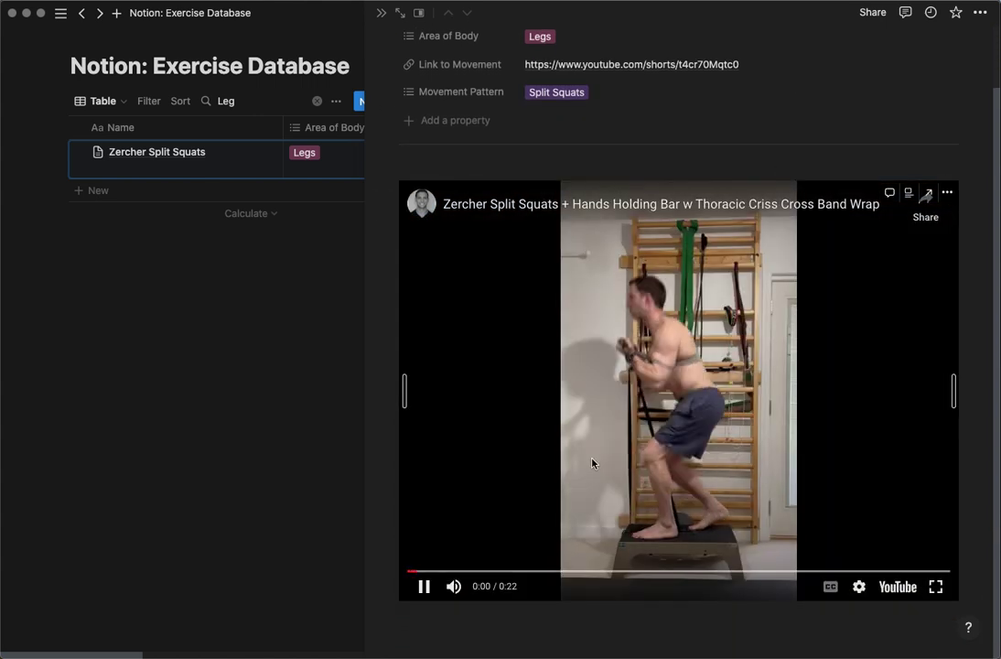
{"action": "left_click", "coordinate": [643, 572]}
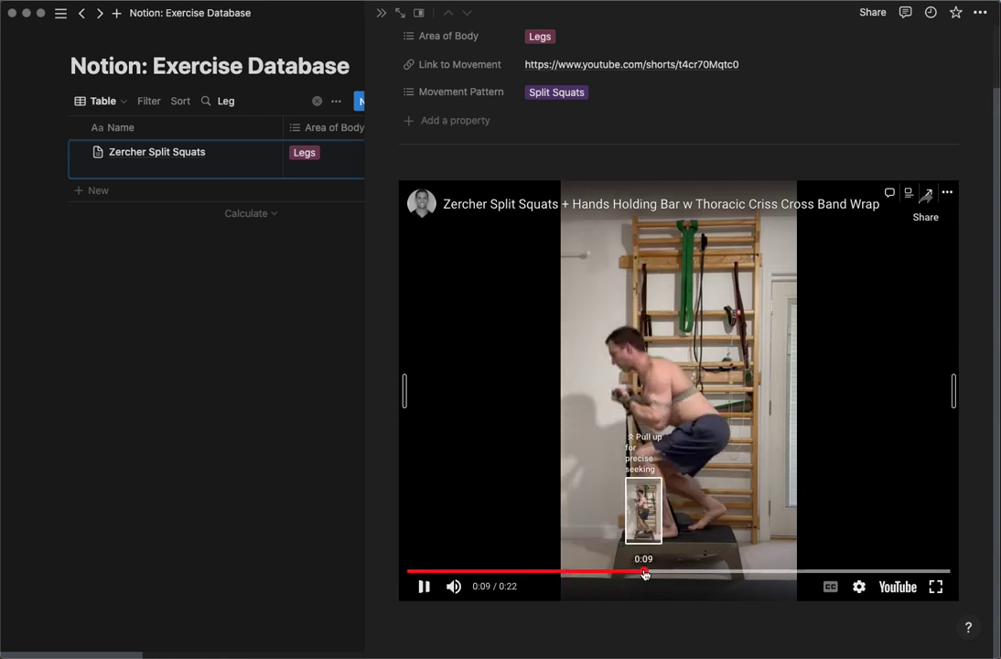
{"action": "left_click", "coordinate": [724, 572]}
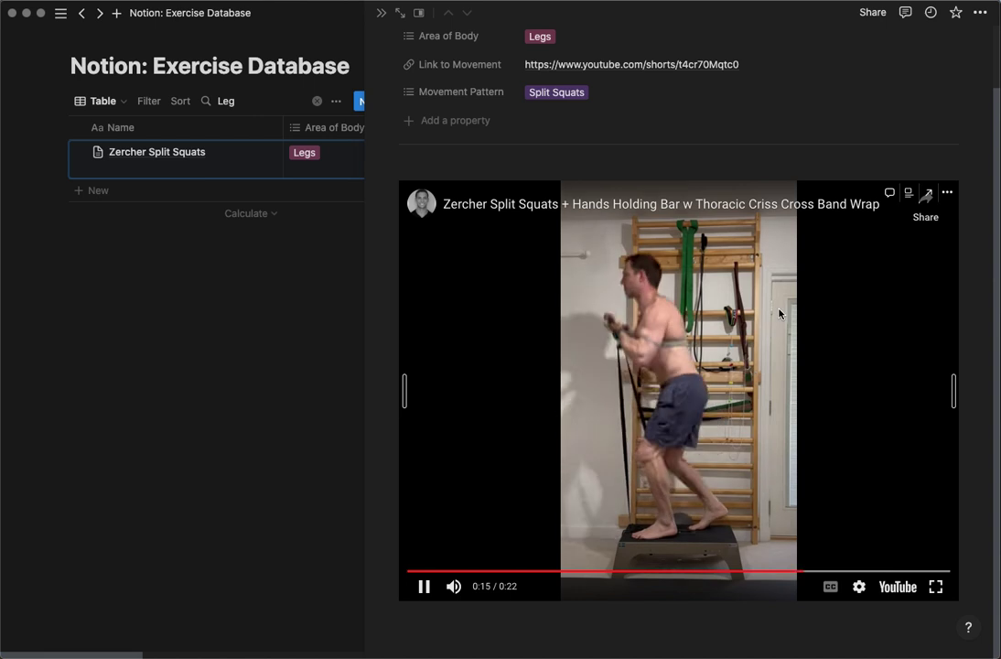
{"action": "left_click", "coordinate": [423, 586]}
{"action": "left_click", "coordinate": [382, 14]}
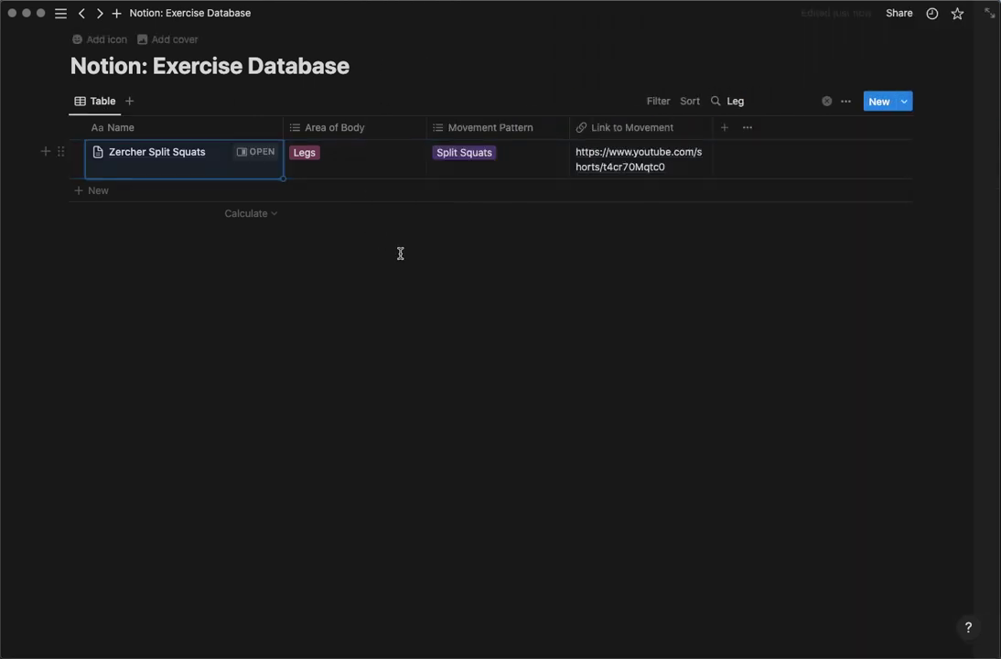
- Clear the "Leg" search and add a Count all calculation under the Name column
{"action": "left_click", "coordinate": [846, 102]}
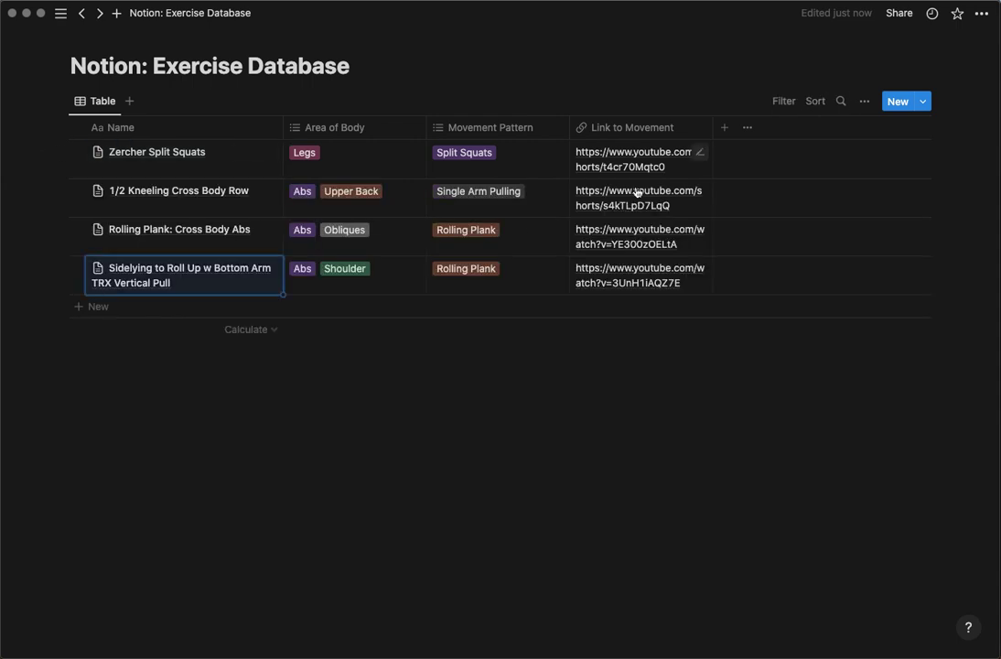
{"action": "left_click", "coordinate": [239, 330]}
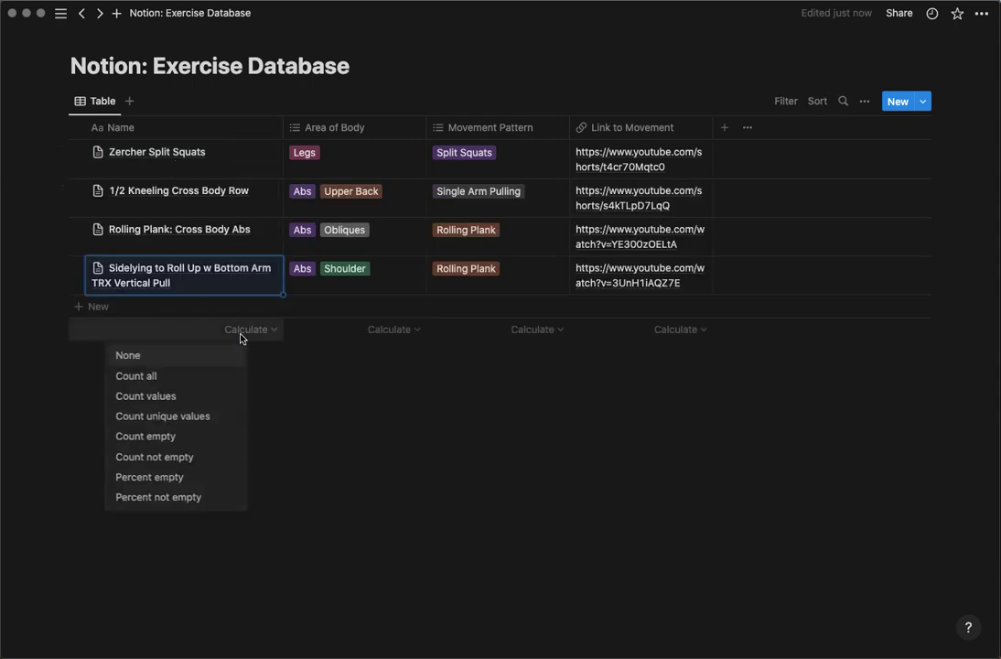
{"action": "left_click", "coordinate": [284, 358]}
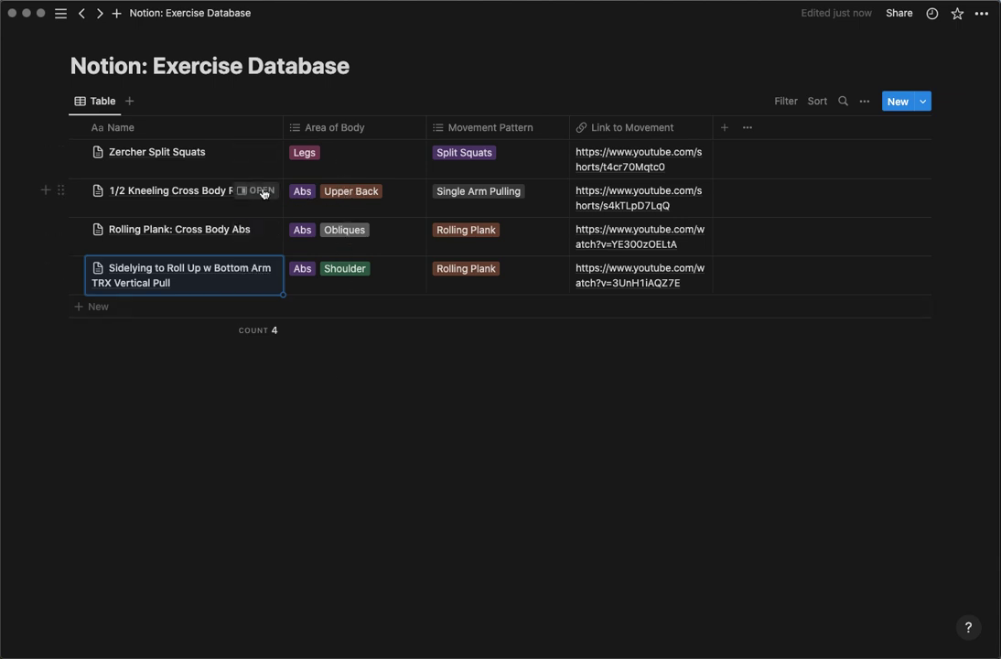
- Open the 1/2 Kneeling Cross Body Row entry, play and skip through its embedded video, pause it and close the page
{"action": "left_click", "coordinate": [261, 192]}
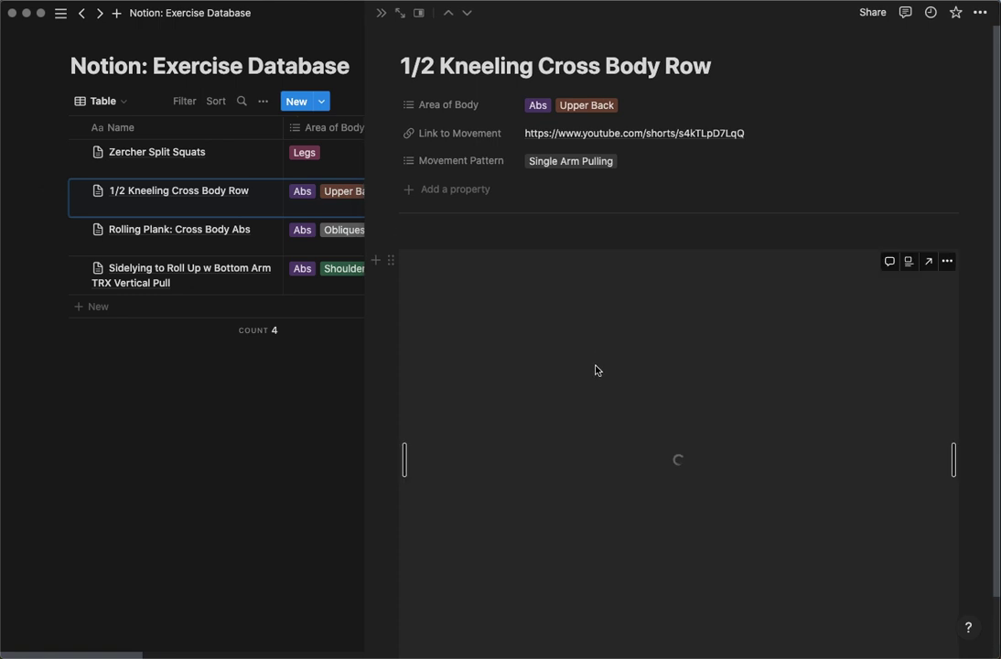
{"action": "scroll", "coordinate": [717, 491], "scroll_direction": "down", "scroll_amount": 2}
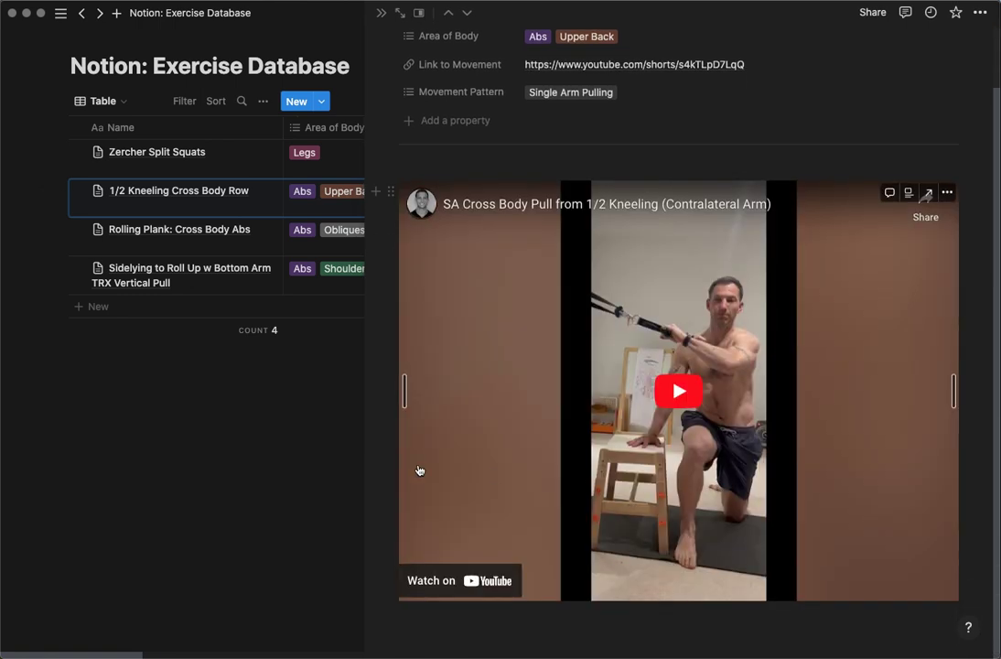
{"action": "left_click", "coordinate": [677, 391]}
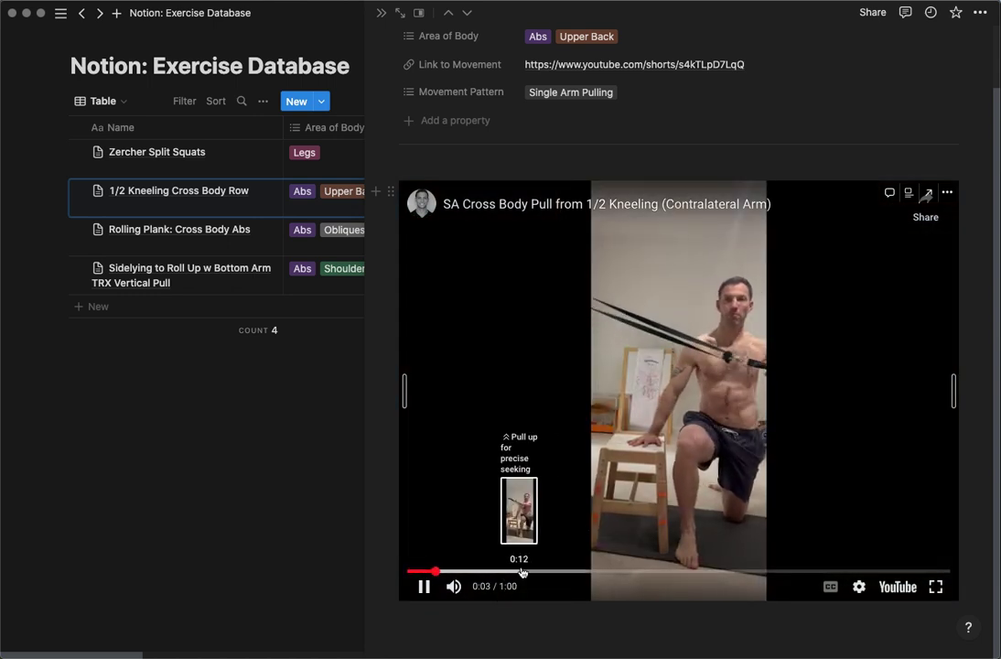
{"action": "left_click", "coordinate": [537, 571]}
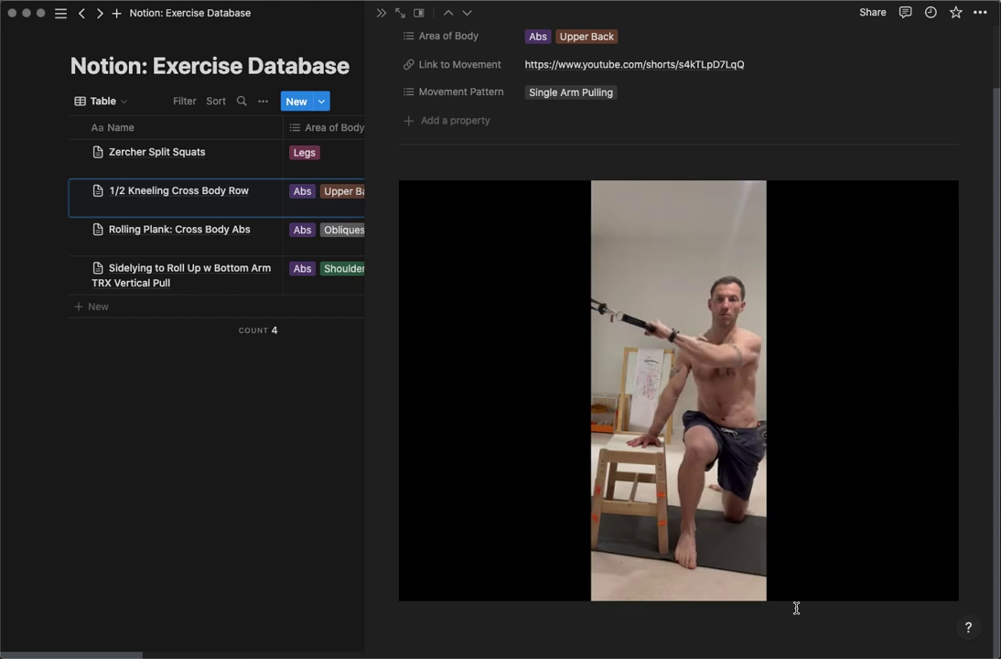
{"action": "mouse_move", "coordinate": [767, 545]}
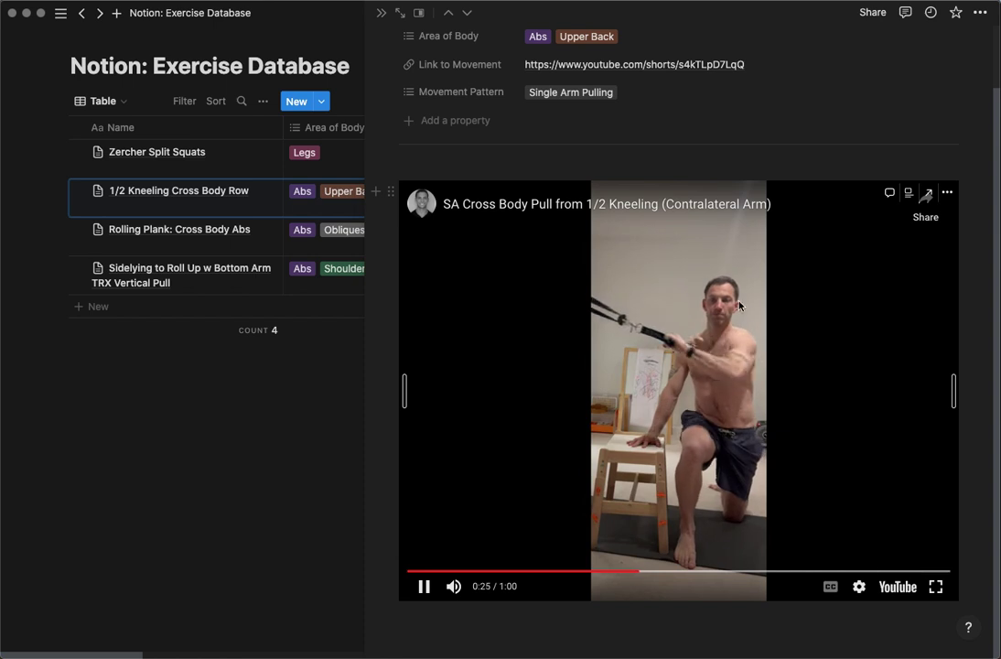
{"action": "left_click", "coordinate": [423, 587]}
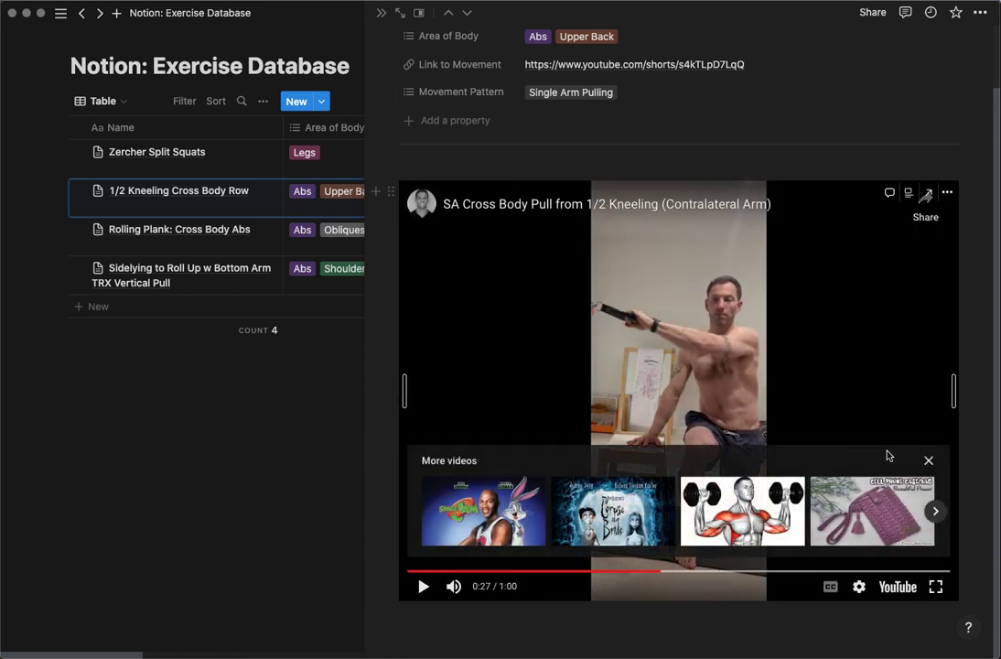
{"action": "left_click", "coordinate": [928, 462]}
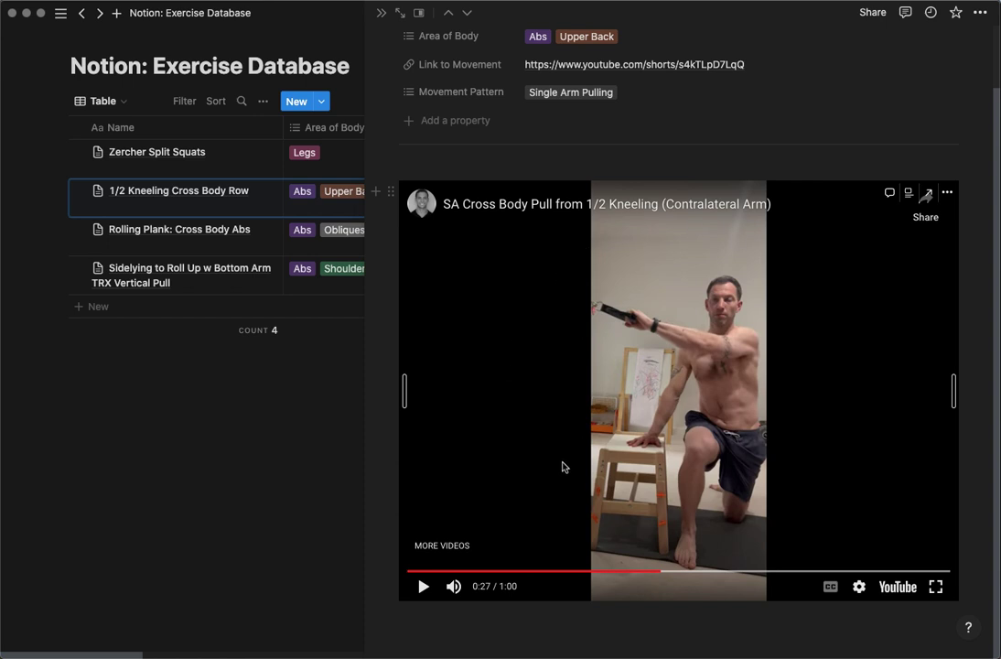
{"action": "left_click", "coordinate": [381, 16]}
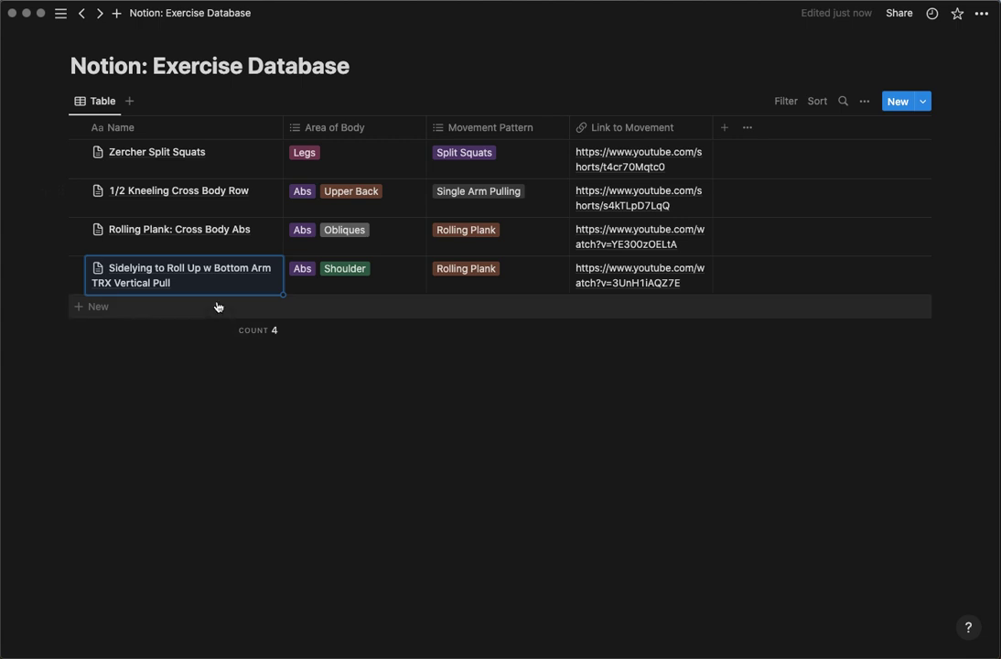
- Sort the exercise table by Area of Body in descending order
{"action": "left_click", "coordinate": [362, 139]}
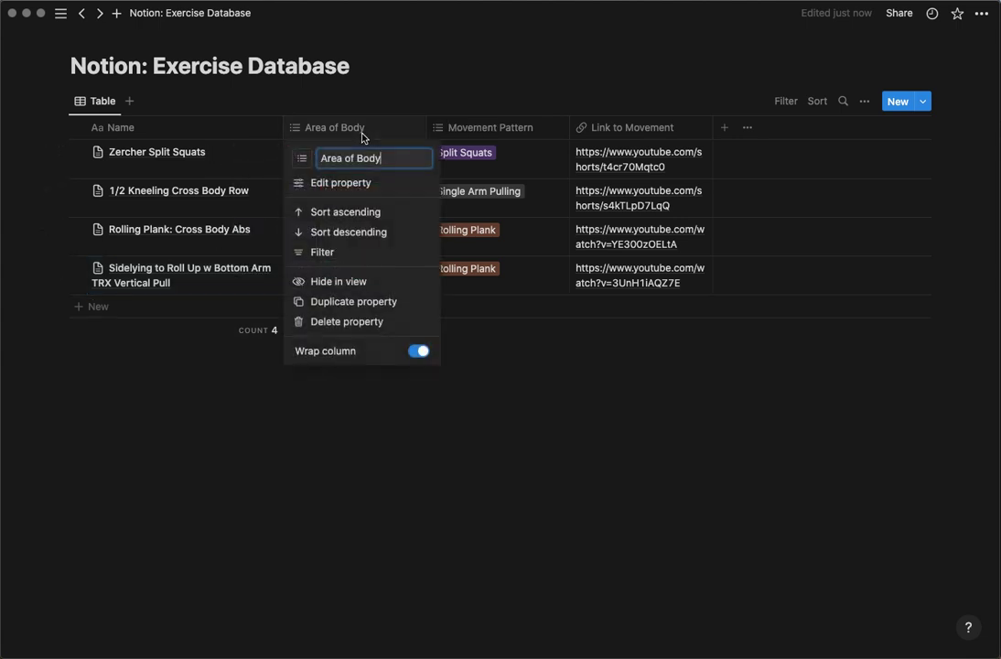
{"action": "left_click", "coordinate": [376, 233]}
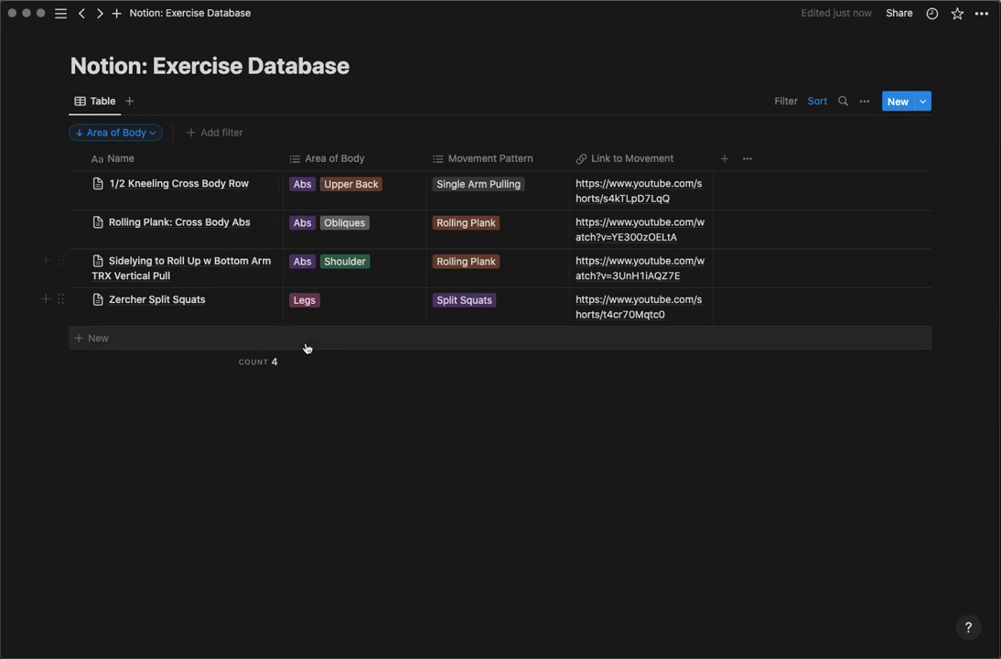
- Group the exercise table by Area of Body and hide empty groups
{"action": "left_click", "coordinate": [863, 101]}
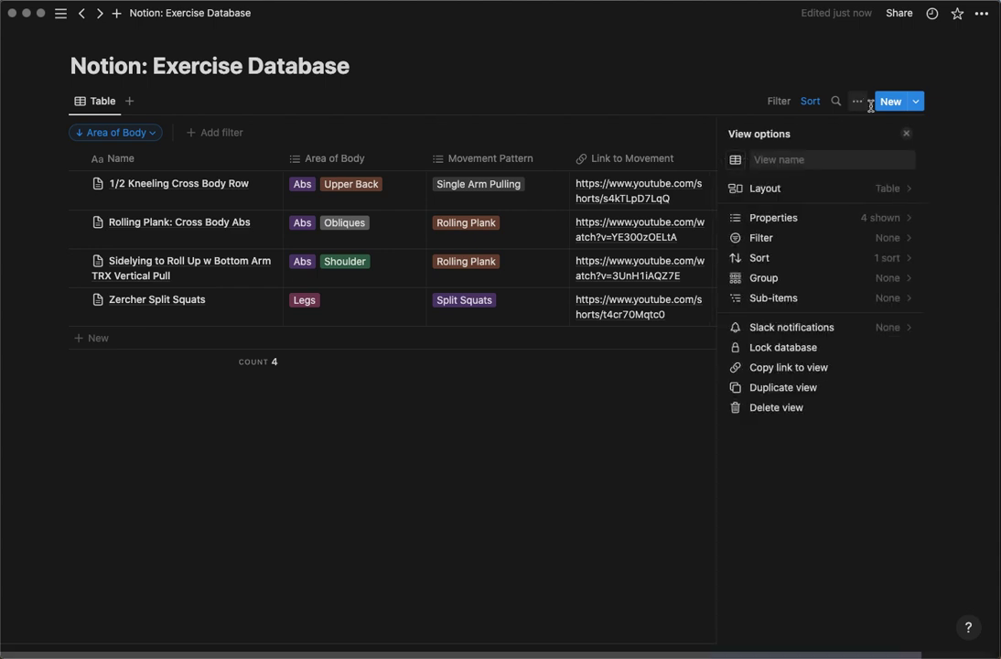
{"action": "left_click", "coordinate": [897, 277]}
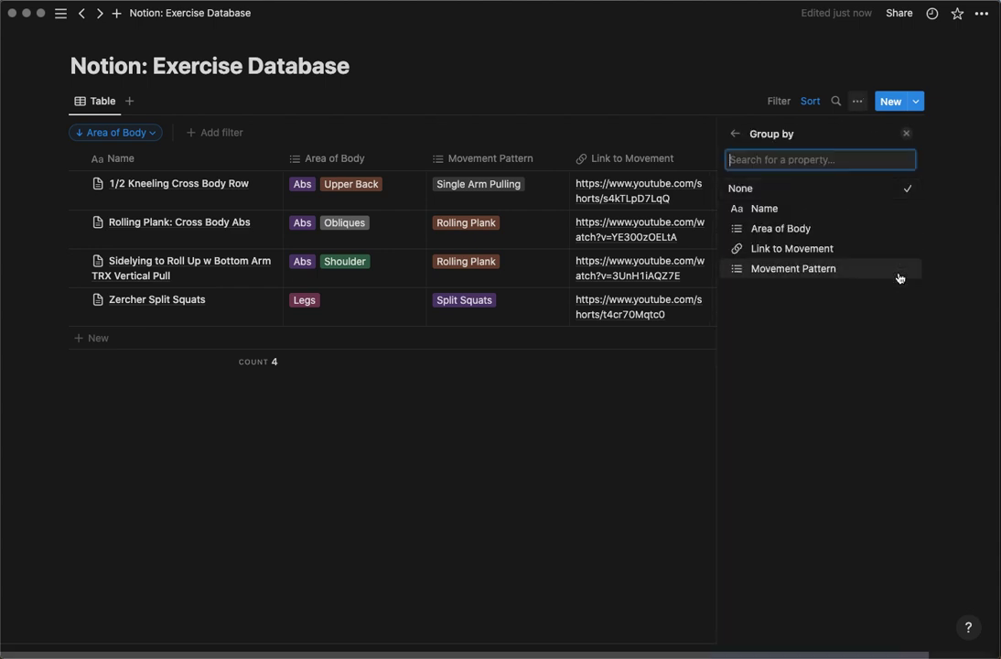
{"action": "left_click", "coordinate": [855, 228]}
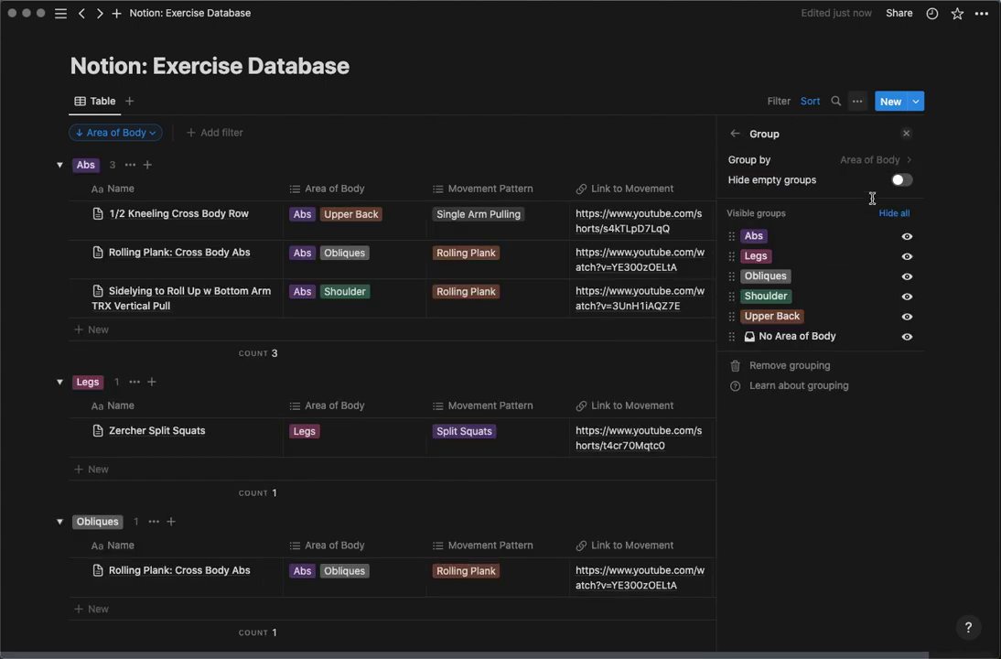
{"action": "left_click", "coordinate": [902, 181]}
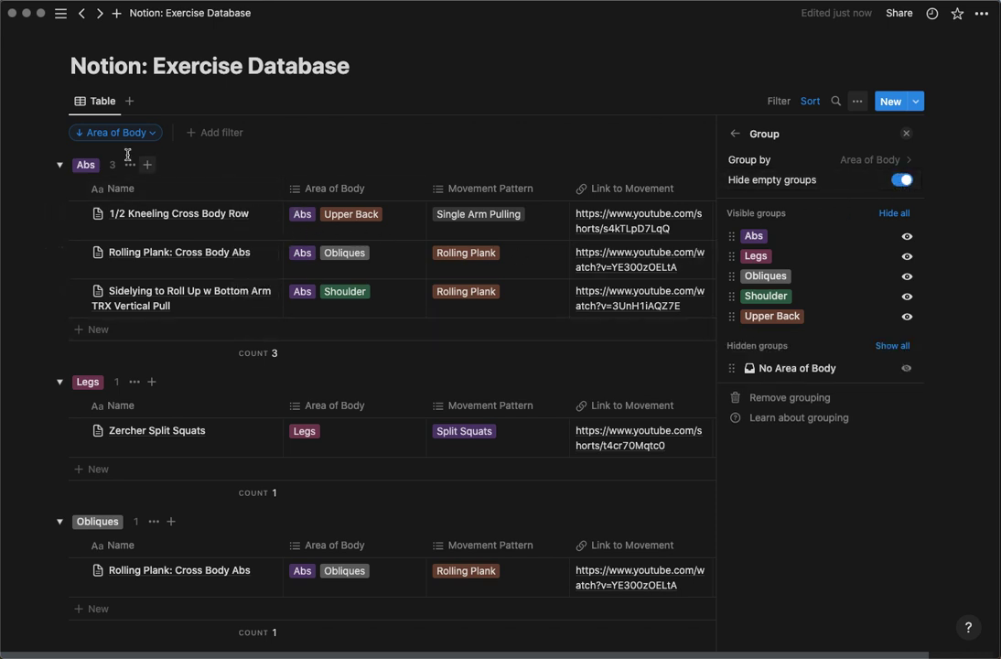
- Collapse the Abs, Legs, Obliques, Shoulder and Upper Back groups in the exercise table
{"action": "left_click", "coordinate": [59, 164]}
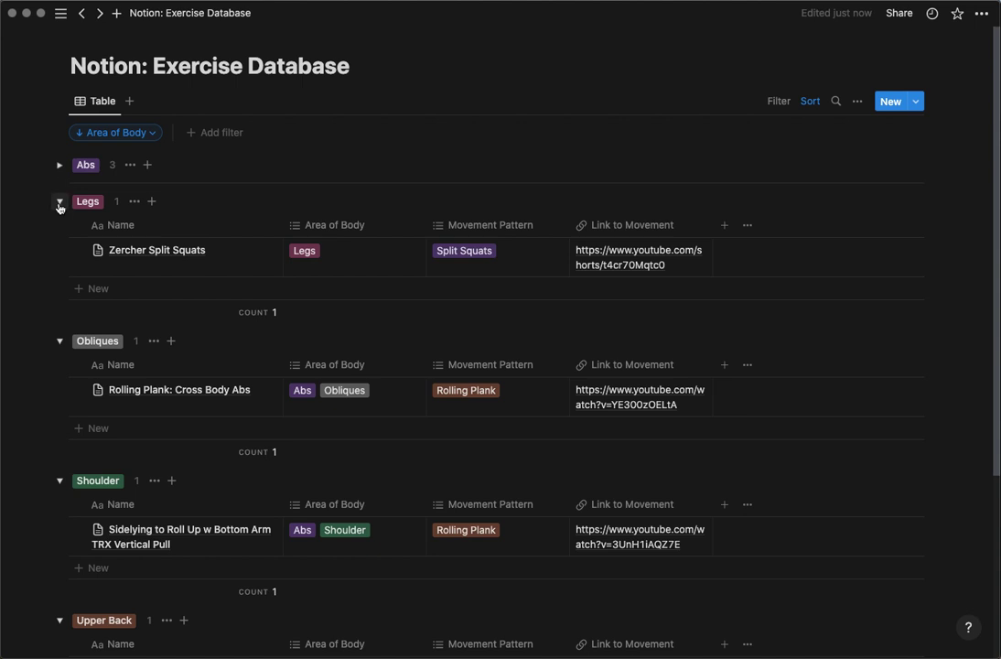
{"action": "left_click", "coordinate": [60, 202]}
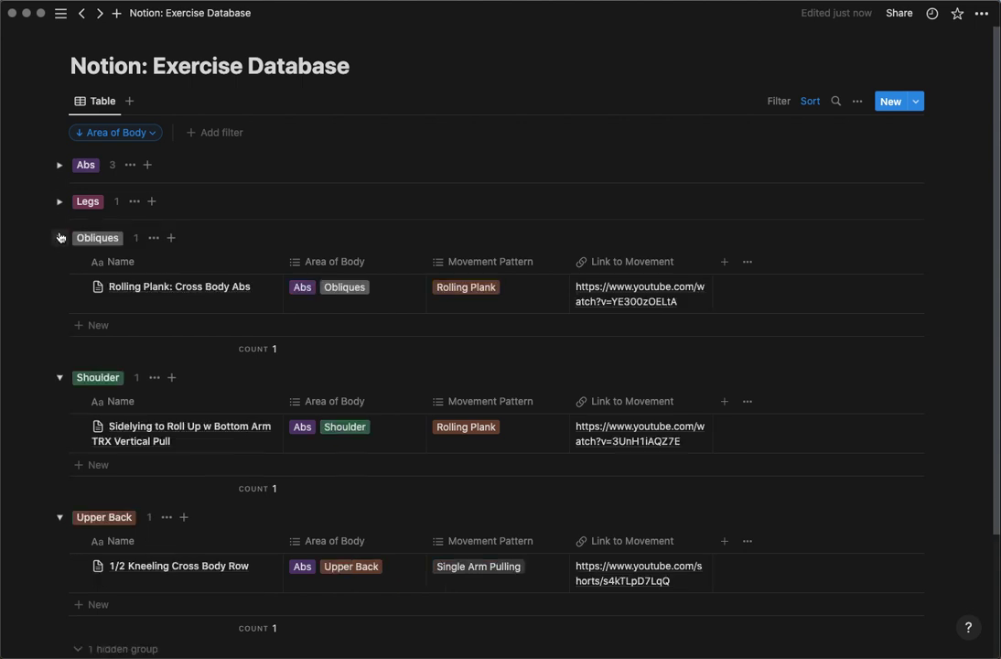
{"action": "left_click", "coordinate": [60, 237]}
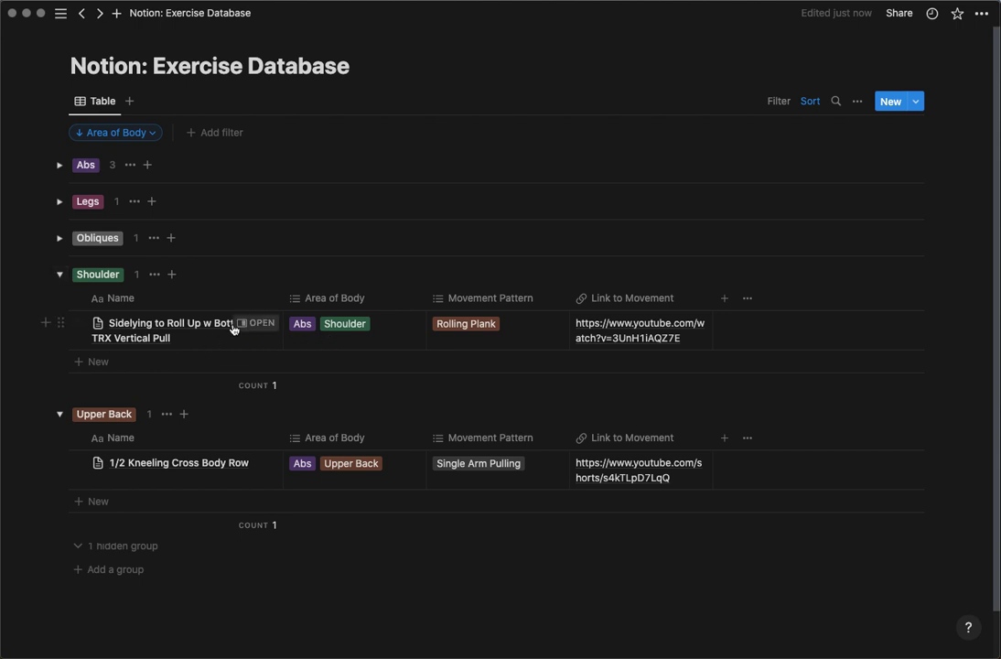
{"action": "left_click", "coordinate": [59, 274]}
{"action": "left_click", "coordinate": [59, 311]}
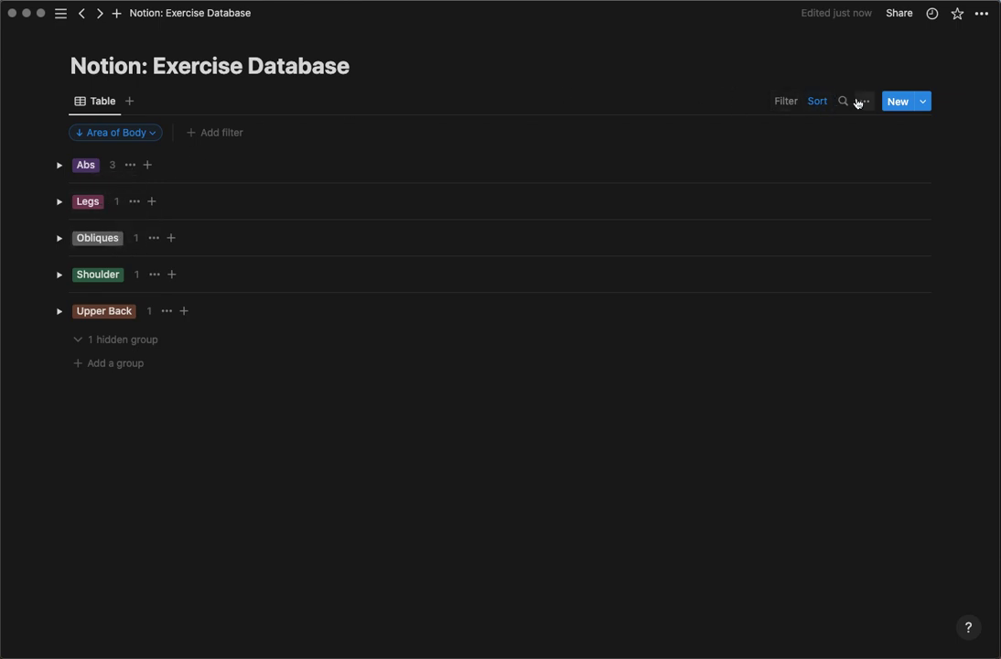
- Remove the Area of Body grouping from the exercise table by setting Group by to None
{"action": "left_click", "coordinate": [865, 101]}
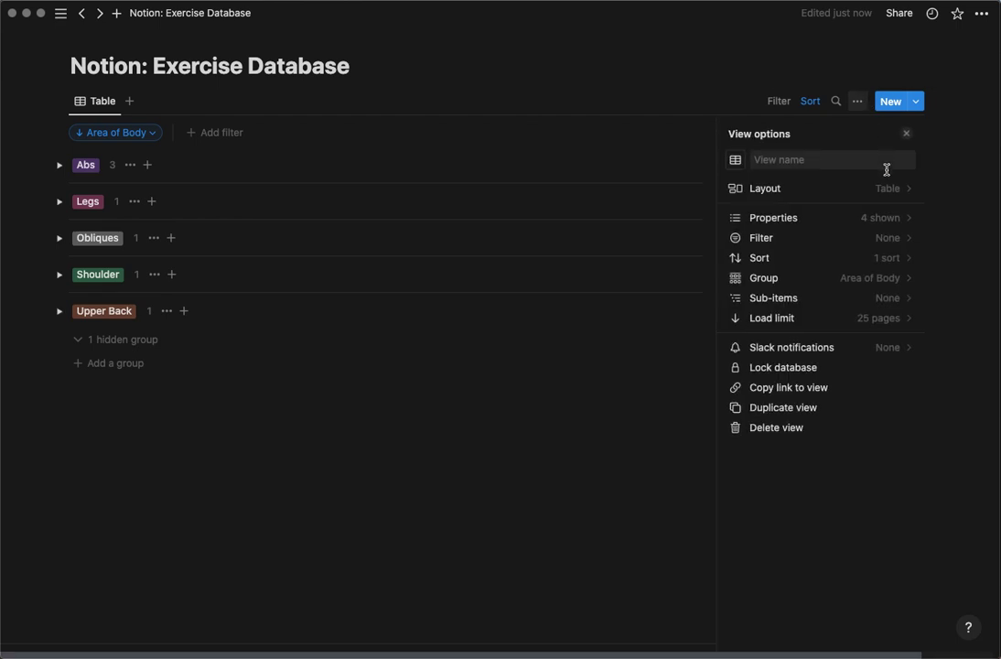
{"action": "left_click", "coordinate": [884, 278]}
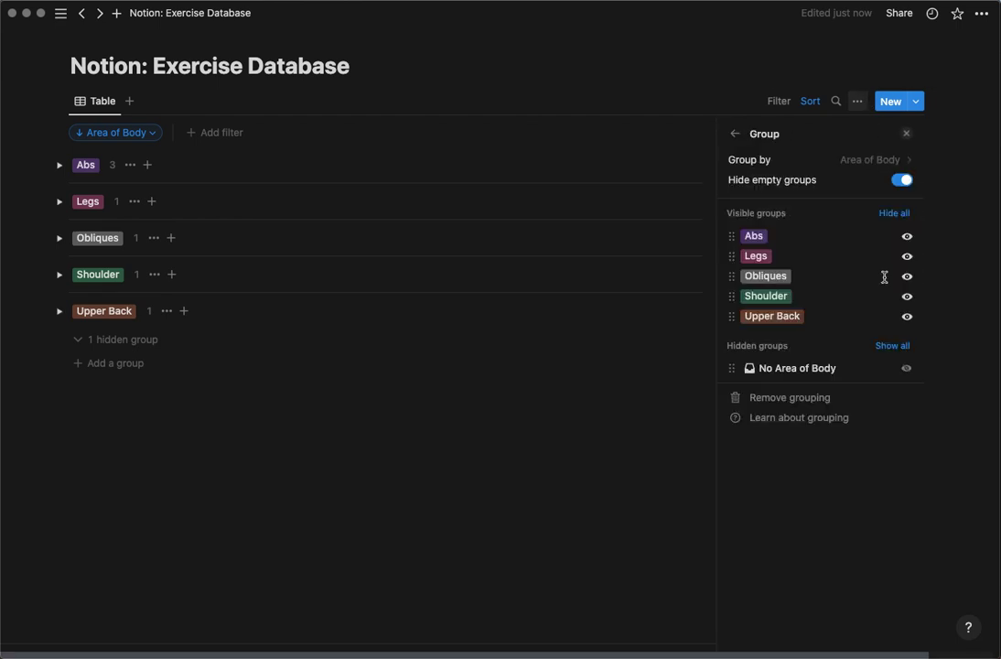
{"action": "left_click", "coordinate": [895, 161]}
{"action": "left_click", "coordinate": [734, 190]}
{"action": "left_click", "coordinate": [735, 94]}
- Rename the table view as "Beginning Exercise DB" and give it the gears icon
{"action": "left_click", "coordinate": [103, 104]}
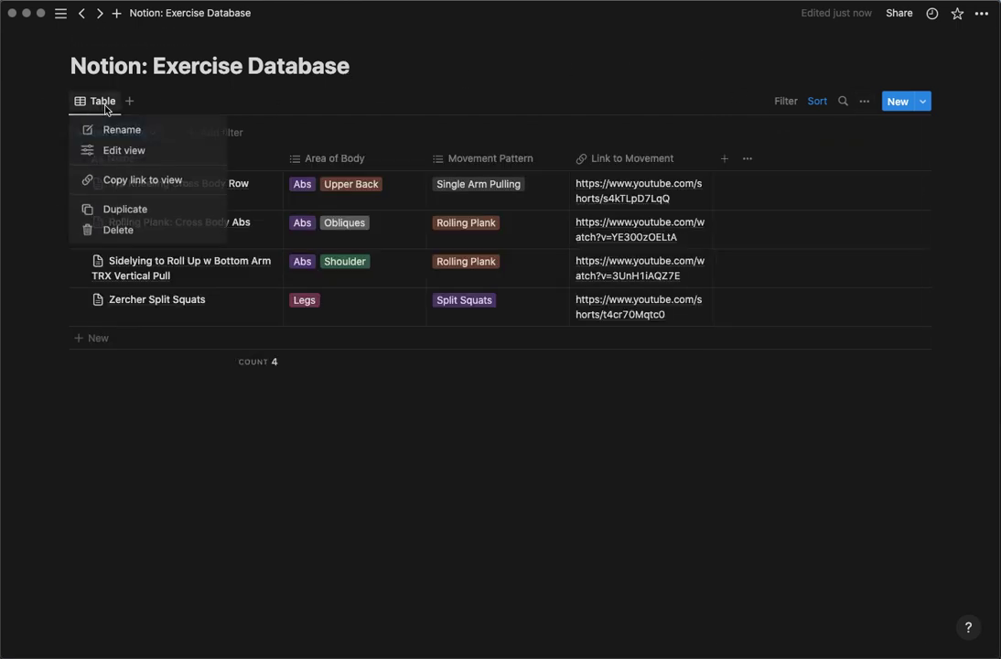
{"action": "left_click", "coordinate": [117, 150]}
{"action": "type", "text": "Beginning Exercise DB"}
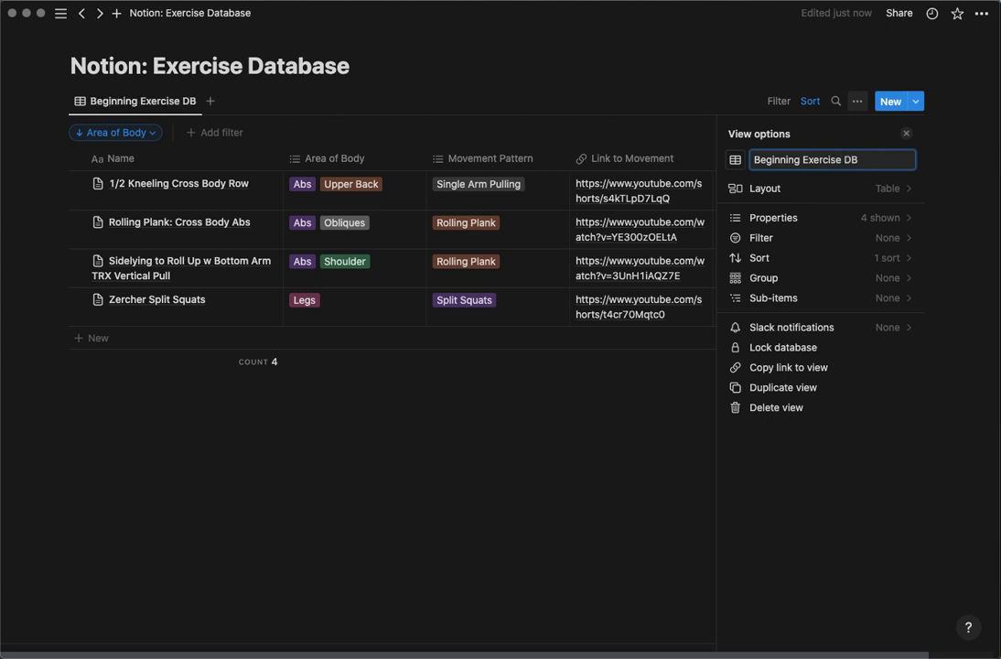
{"action": "left_click", "coordinate": [735, 160]}
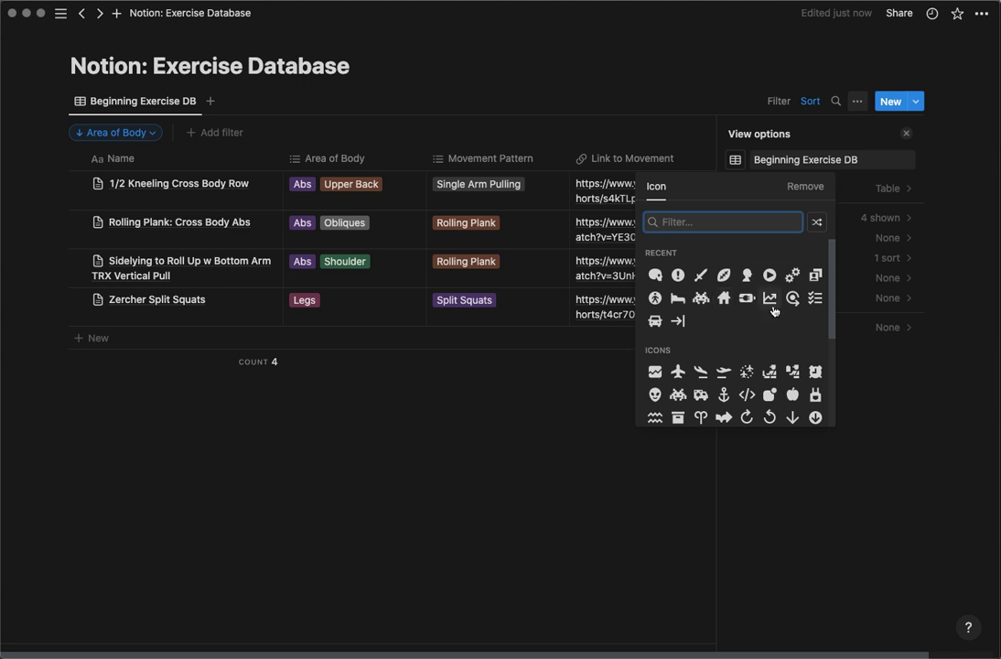
{"action": "left_click", "coordinate": [795, 275]}
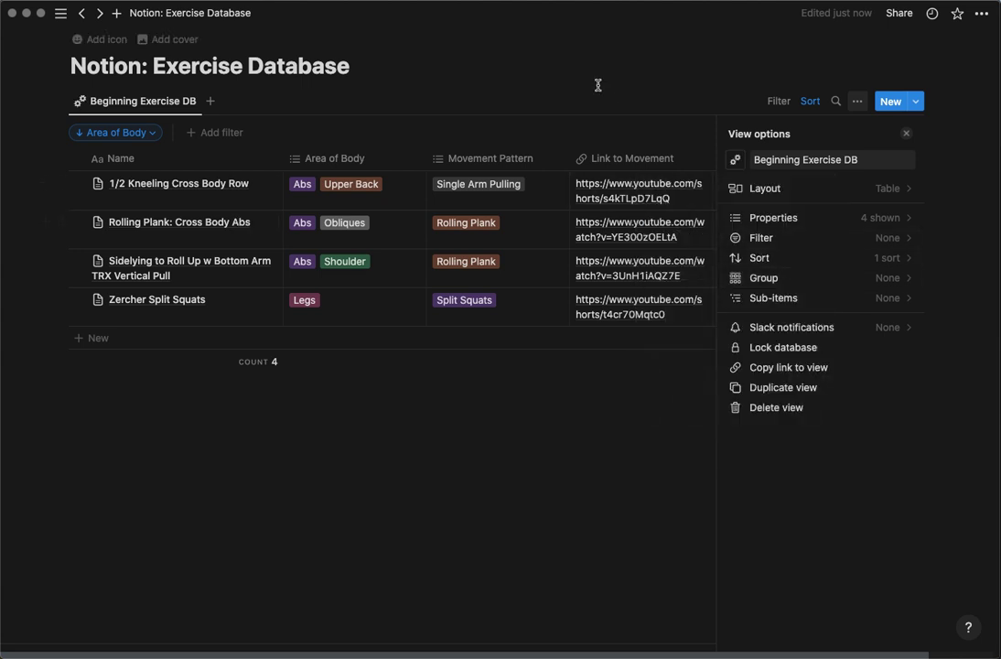
{"action": "left_click", "coordinate": [378, 103]}
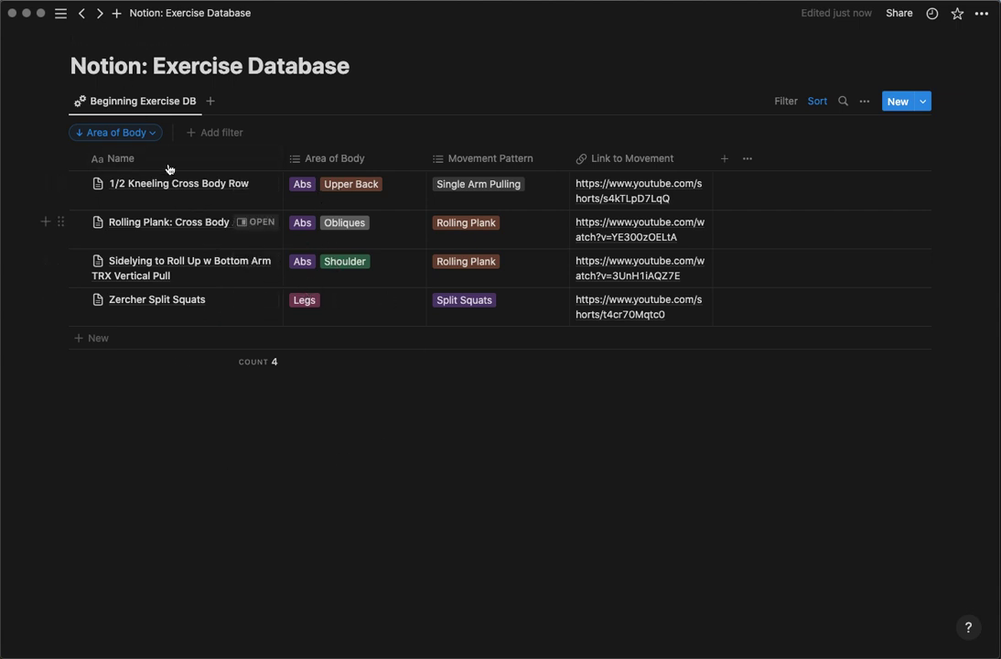
- Add a blue gears icon to the Notion: Exercise Database page title
{"action": "left_click", "coordinate": [100, 41]}
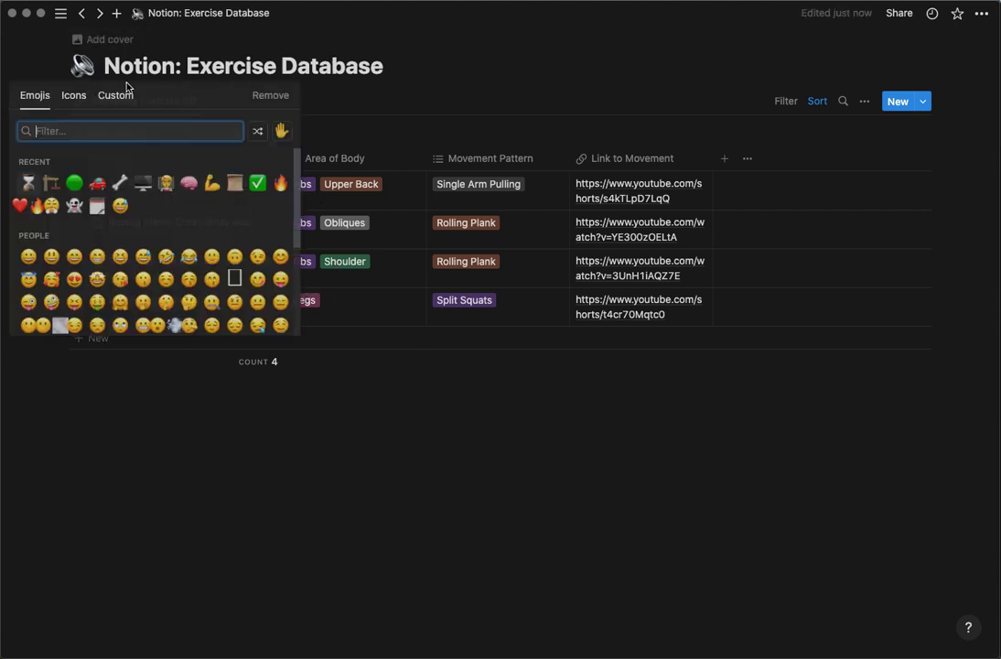
{"action": "left_click", "coordinate": [73, 96]}
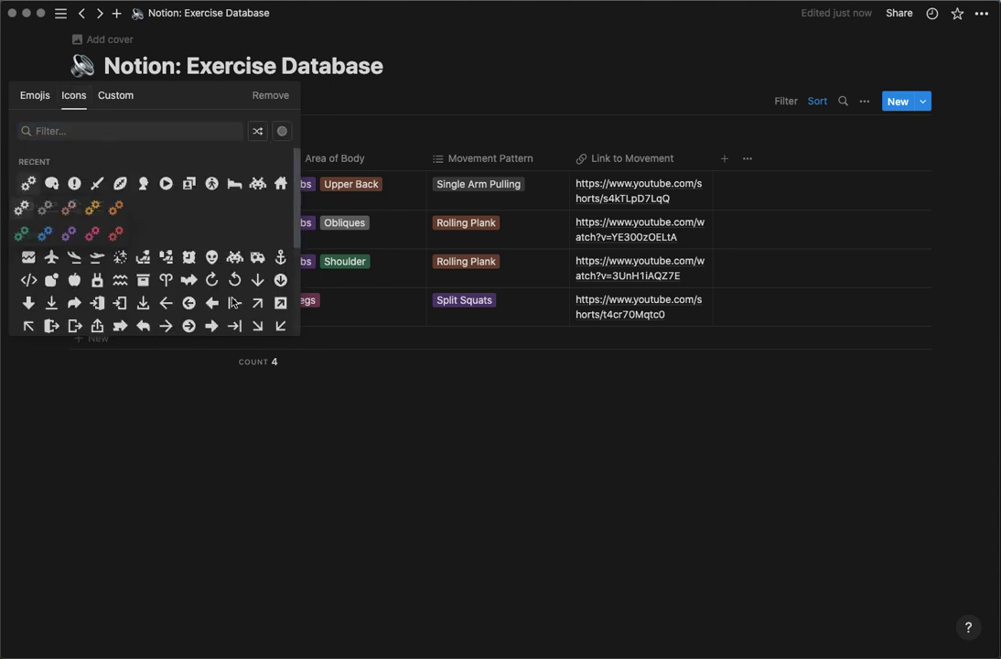
{"action": "left_click", "coordinate": [43, 207]}
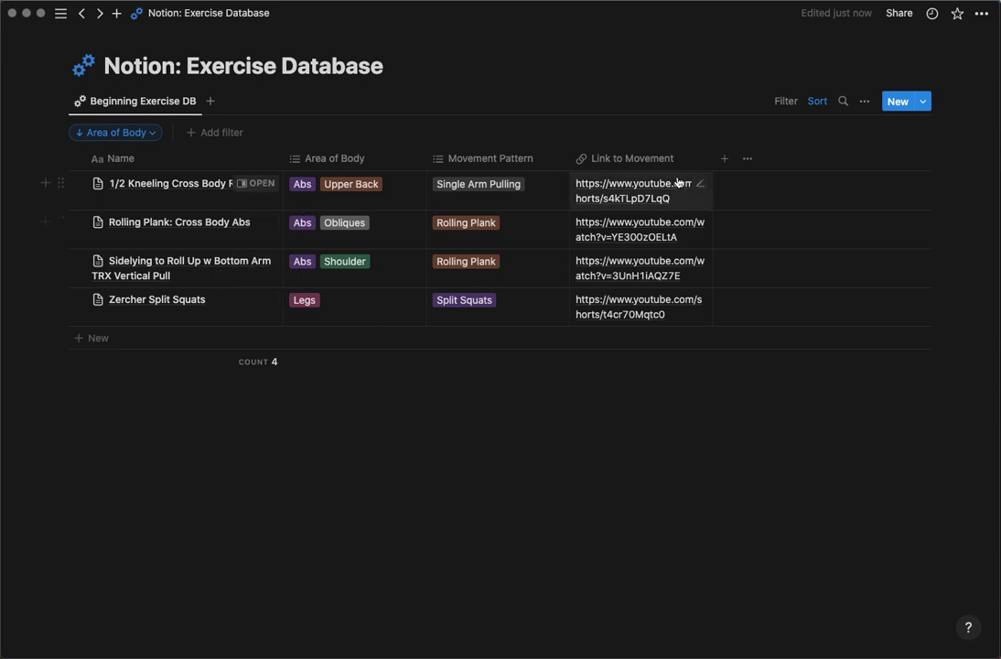
- Add a new multi-select property named "Exercise Outcomes" to the exercise table
{"action": "left_click", "coordinate": [722, 159]}
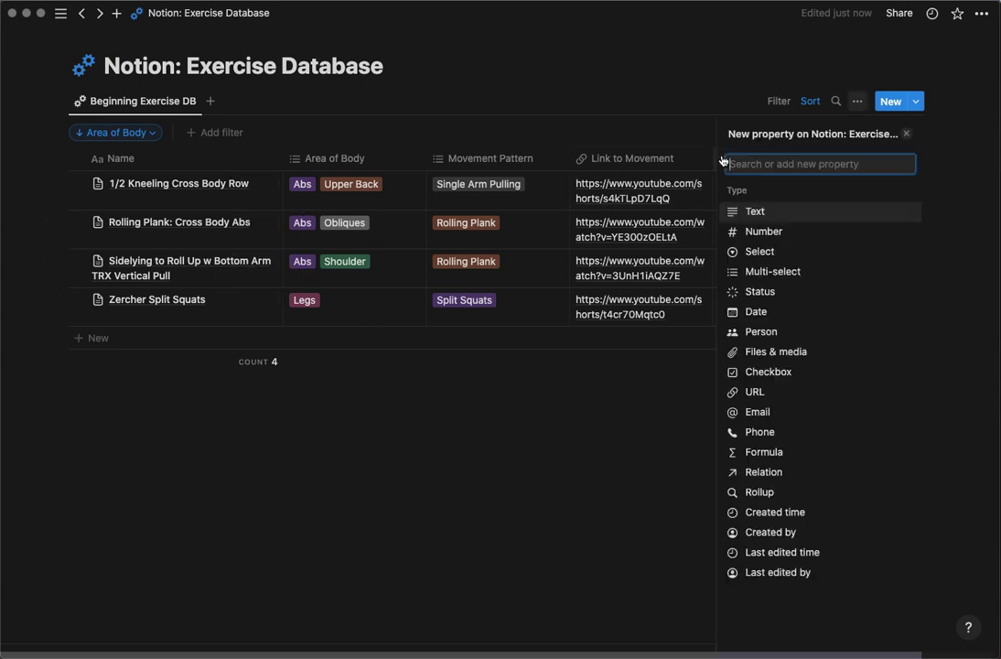
{"action": "left_click", "coordinate": [773, 271]}
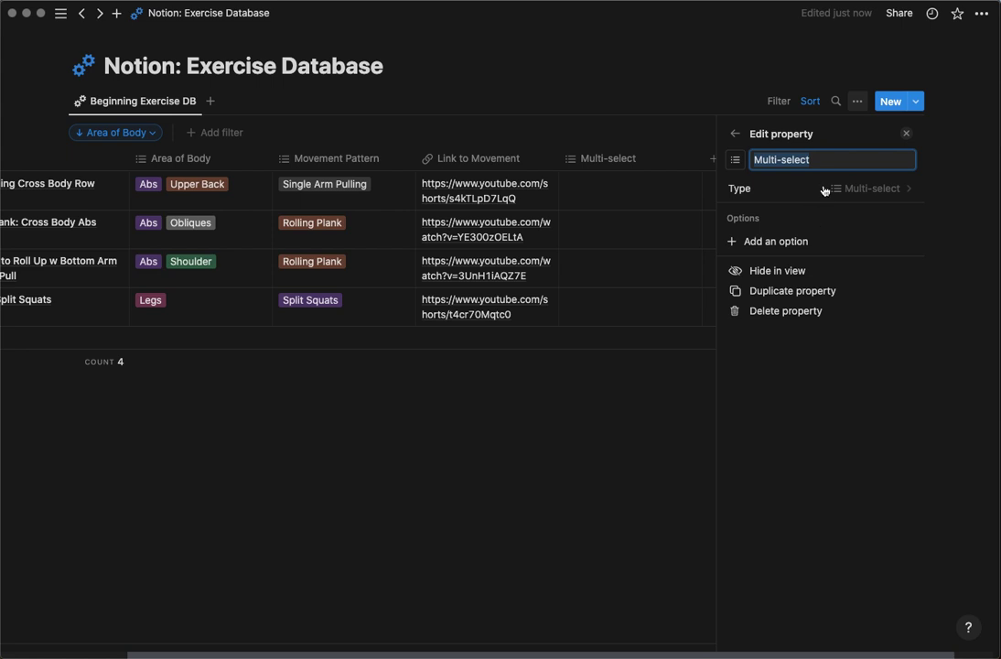
{"action": "type", "text": "Exercise"}
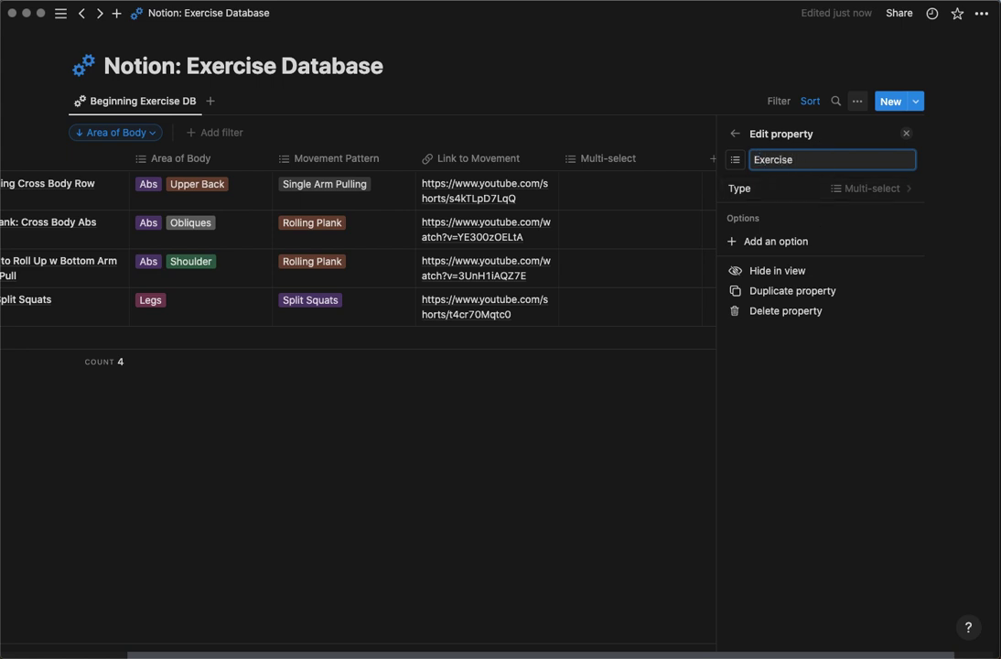
{"action": "type", "text": " Outcomes"}
- Give the Exercise Outcomes property the football icon and place its column between Name and Area of Body
{"action": "left_click", "coordinate": [735, 160]}
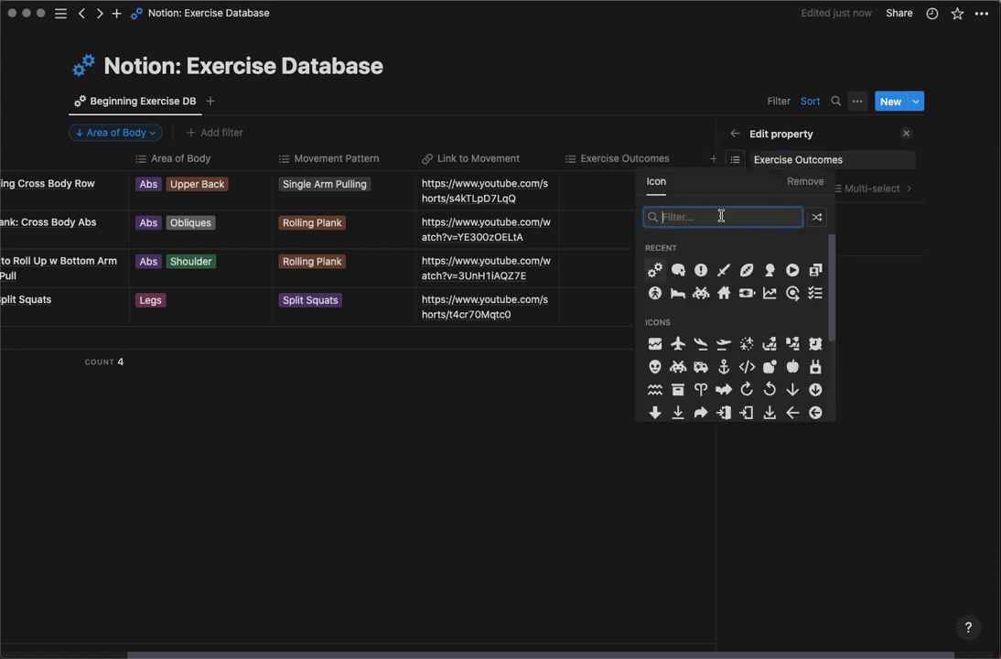
{"action": "left_click", "coordinate": [746, 270]}
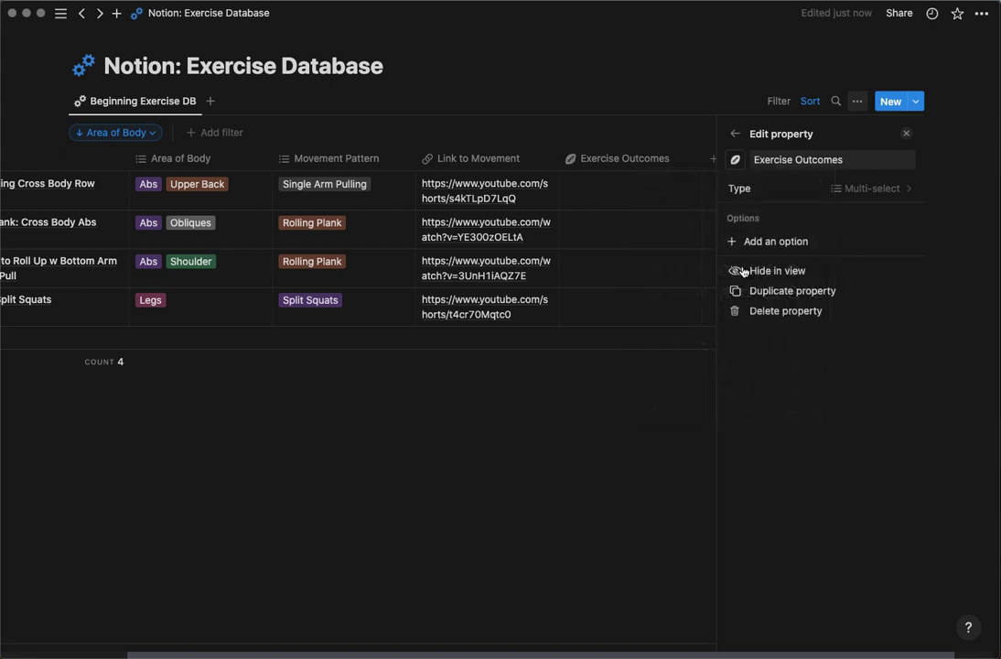
{"action": "left_click", "coordinate": [734, 136]}
{"action": "left_click", "coordinate": [688, 99]}
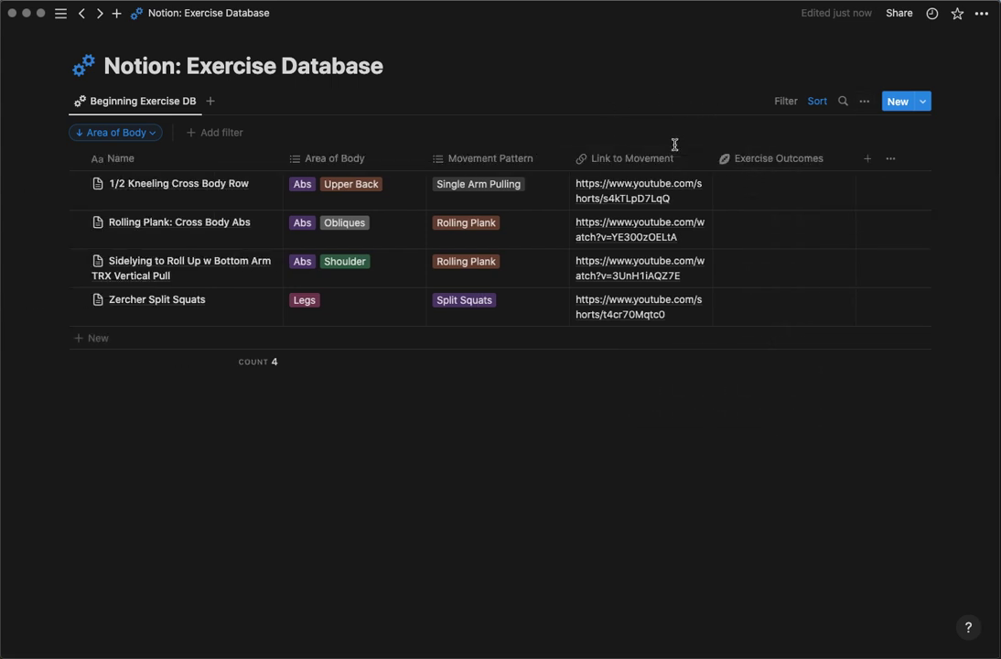
{"action": "left_click_drag", "start_coordinate": [737, 159], "coordinate": [420, 154]}
{"action": "left_click_drag", "start_coordinate": [147, 161], "coordinate": [389, 162]}
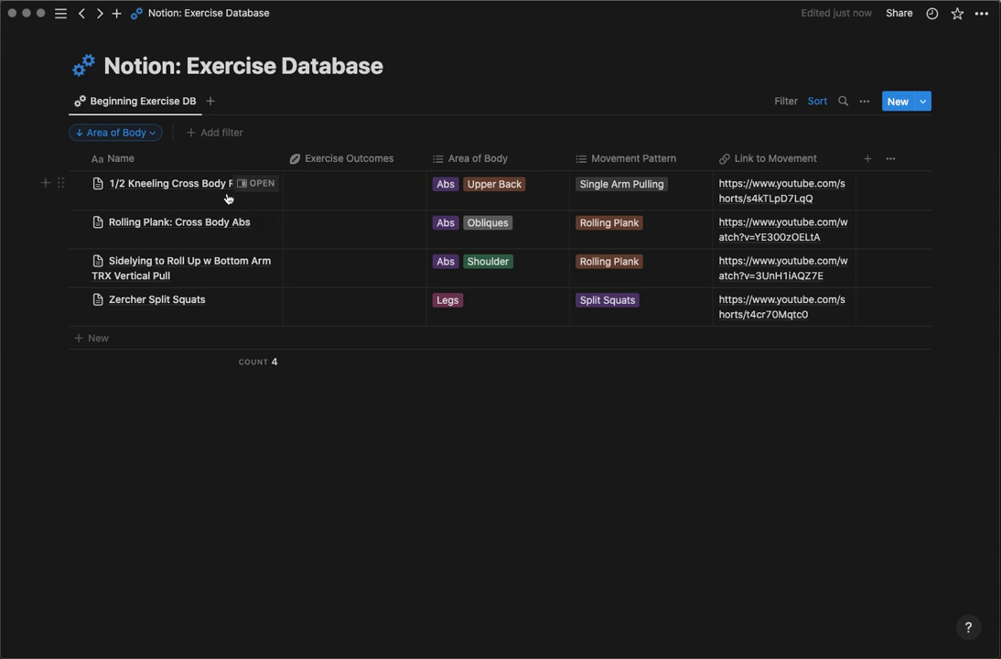
- Create the Exercise Outcomes tag "Rotator Cuff Development" for the 1/2 Kneeling Cross Body Row entry
{"action": "left_click", "coordinate": [402, 196]}
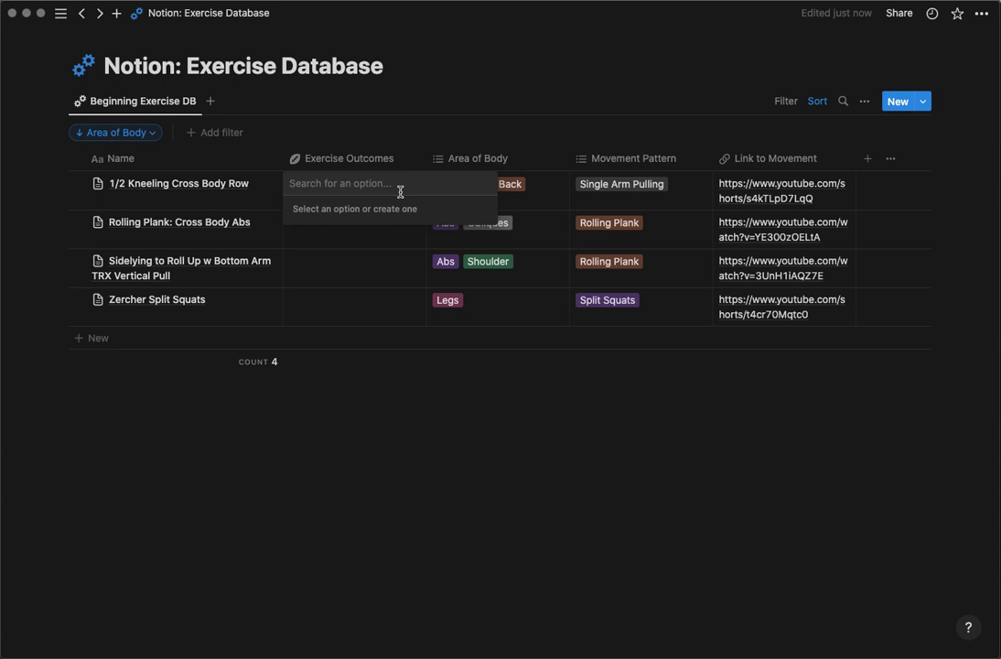
{"action": "type", "text": "Rotat"}
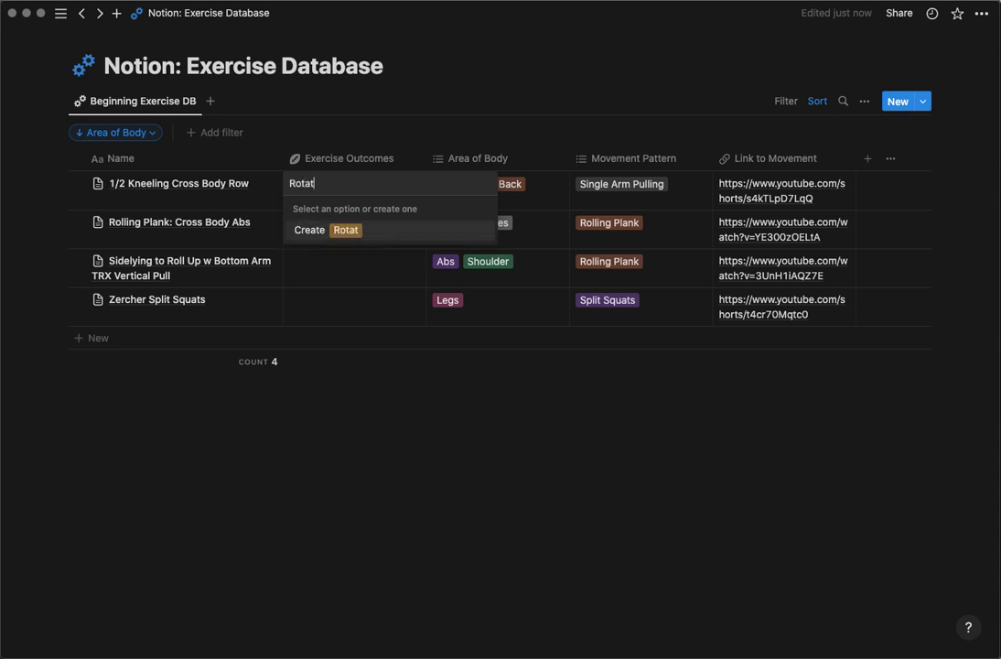
{"action": "type", "text": "or Cuff Dev"}
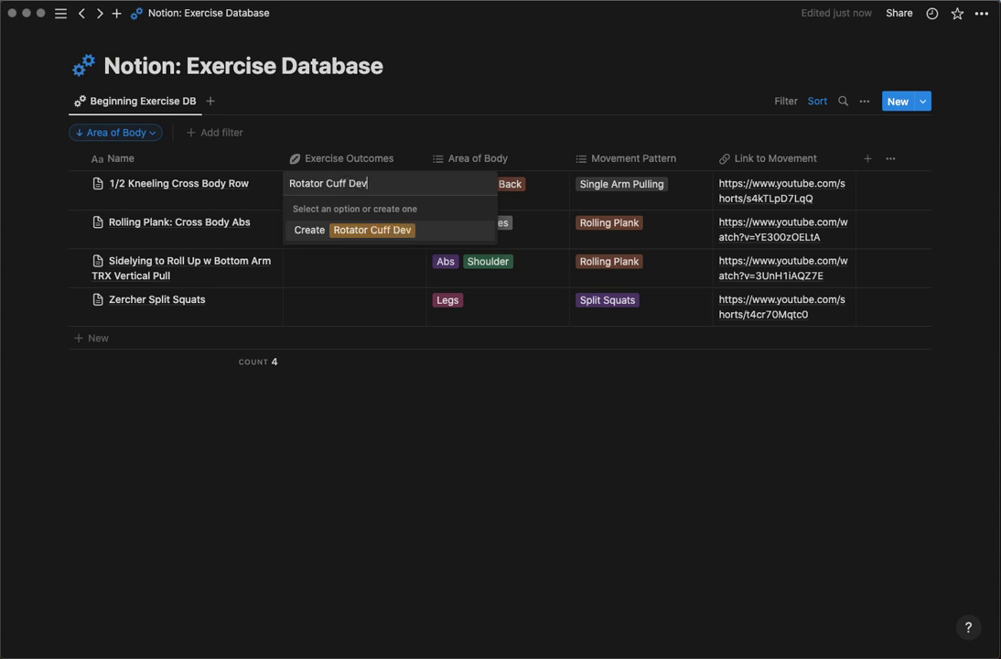
{"action": "type", "text": "elopment"}
{"action": "key", "text": "Return"}
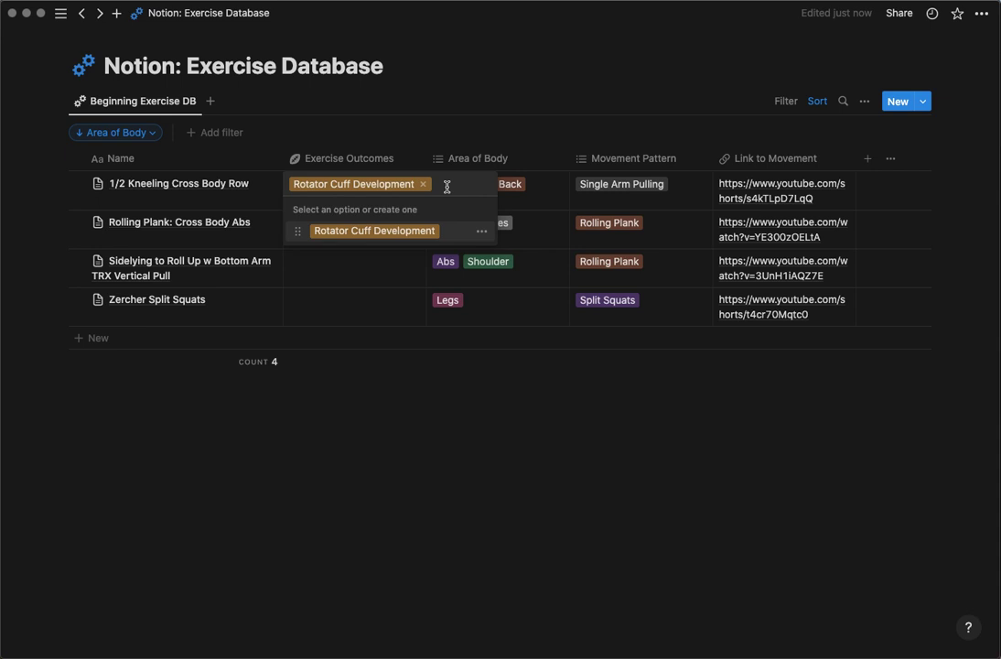
- Add a second Exercise Outcomes tag, "Engage One Side of the Abs", to the 1/2 Kneeling Cross Body Row entry
{"action": "type", "text": "Engage"}
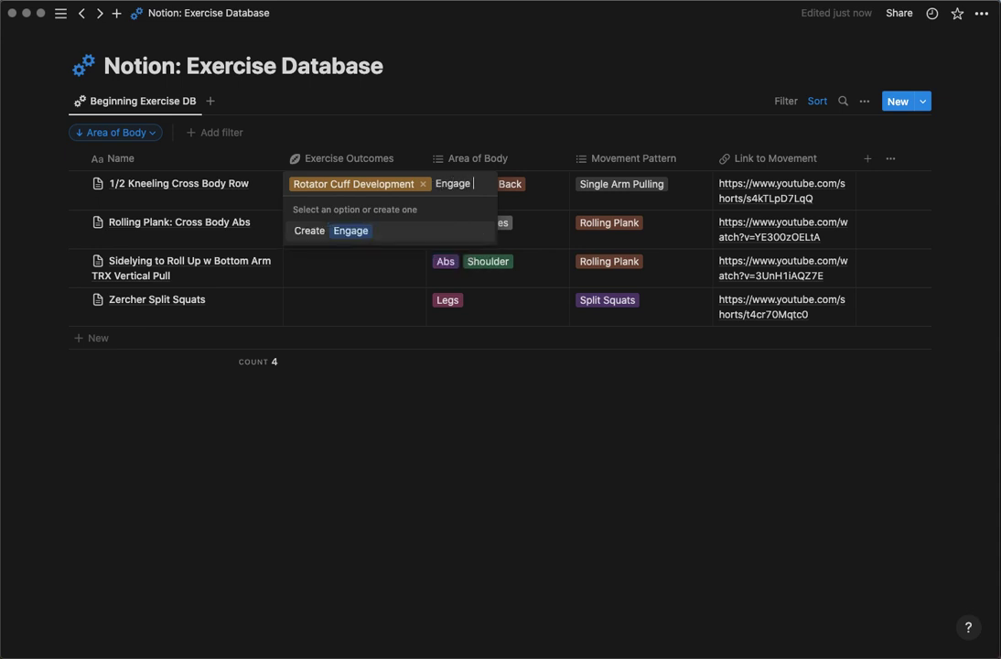
{"action": "type", "text": " One Side of"}
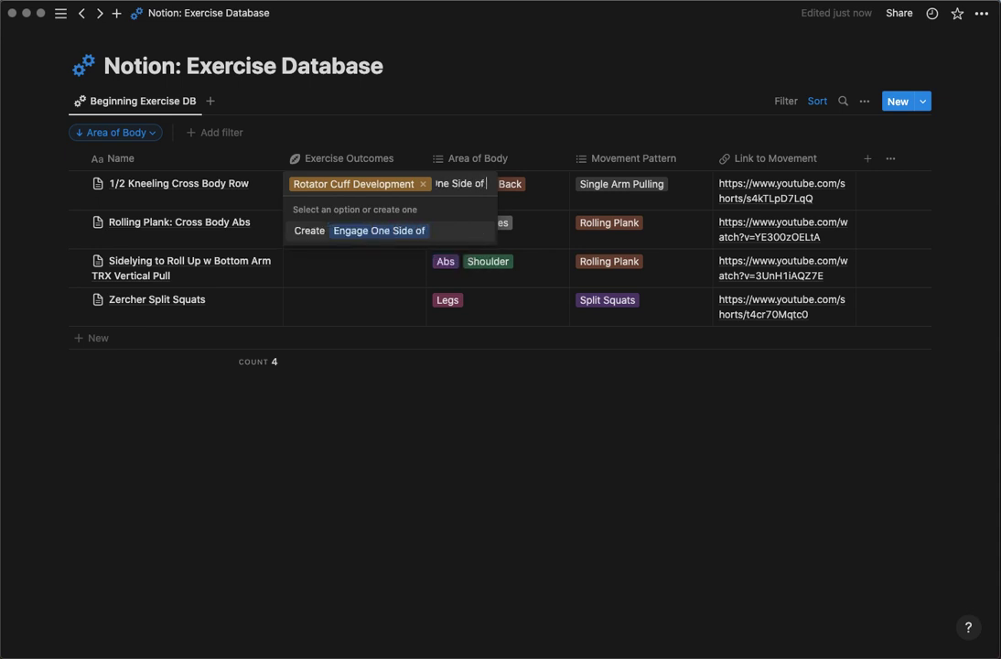
{"action": "type", "text": " the Abs"}
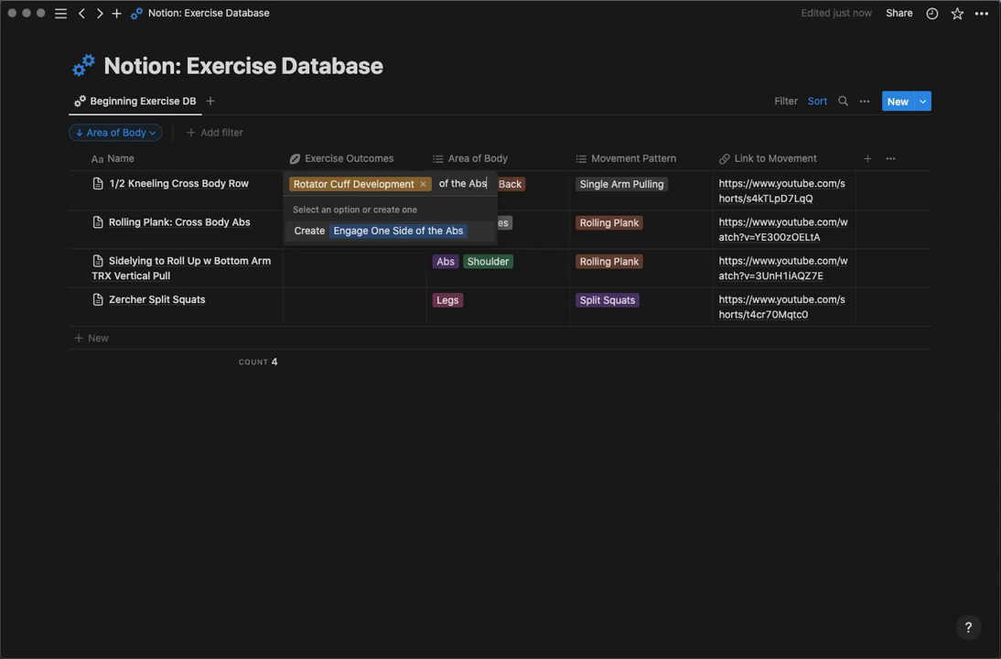
{"action": "key", "text": "Return"}
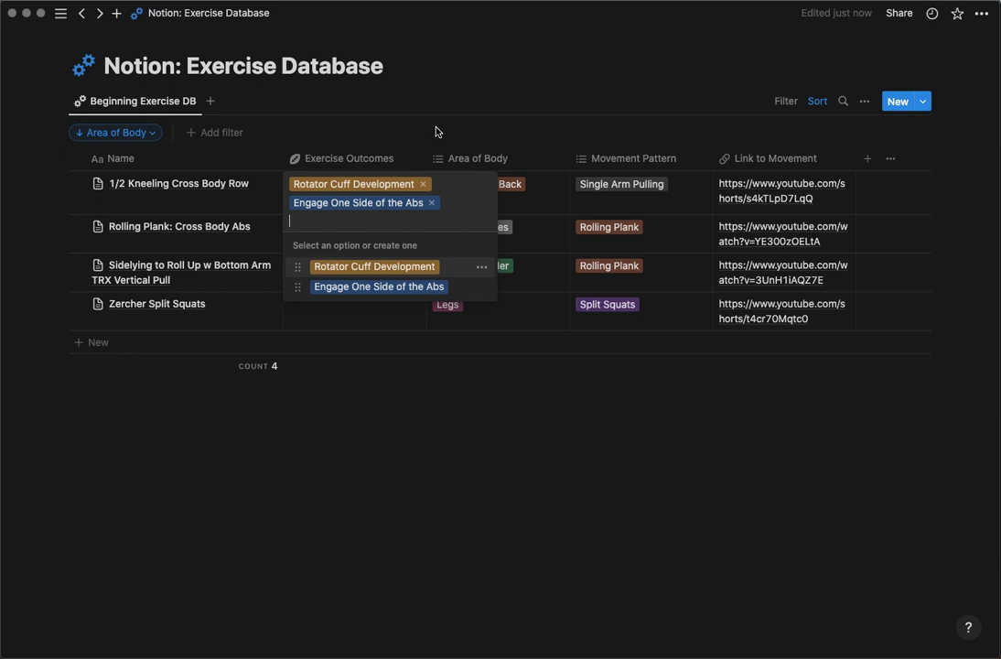
{"action": "key", "text": "Escape"}
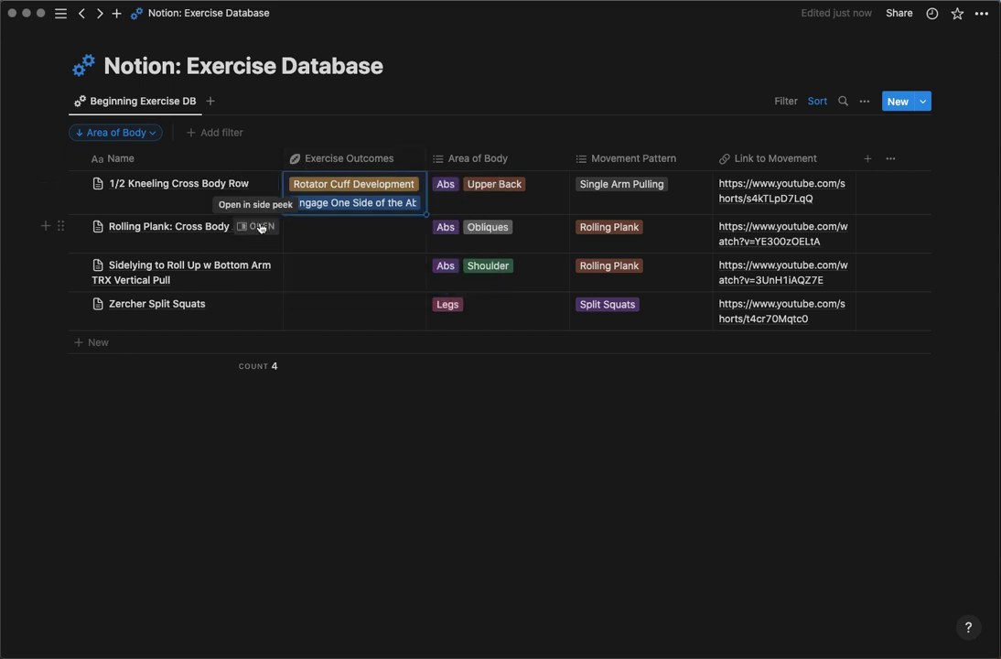
- Open the Rolling Plank: Cross Body Abs entry, play and pause its embedded video, and dismiss the video suggestions
{"action": "left_click", "coordinate": [261, 227]}
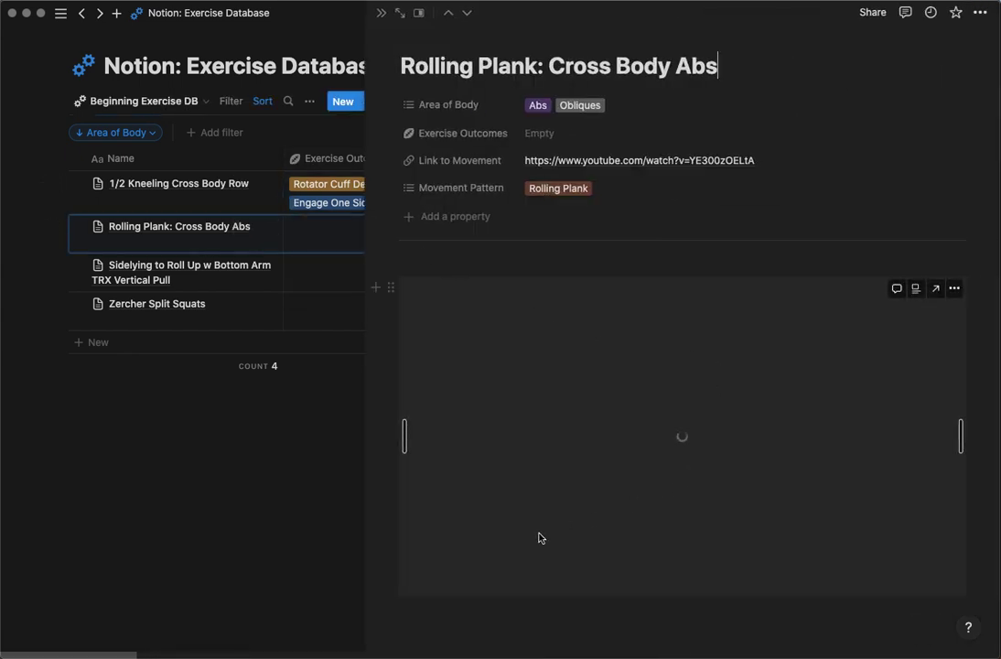
{"action": "left_click", "coordinate": [673, 444]}
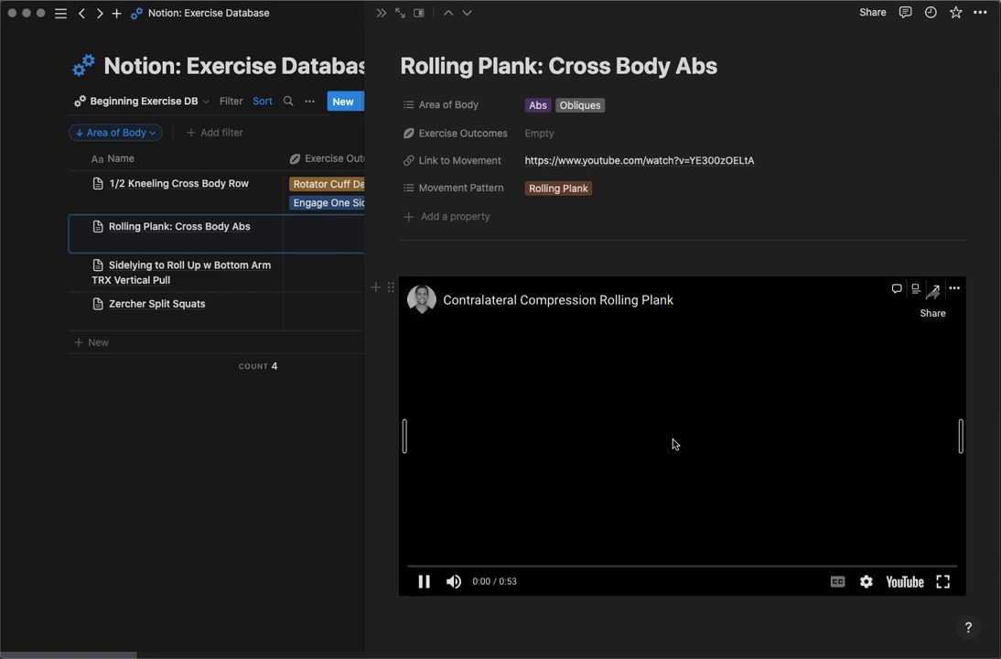
{"action": "left_click", "coordinate": [416, 583]}
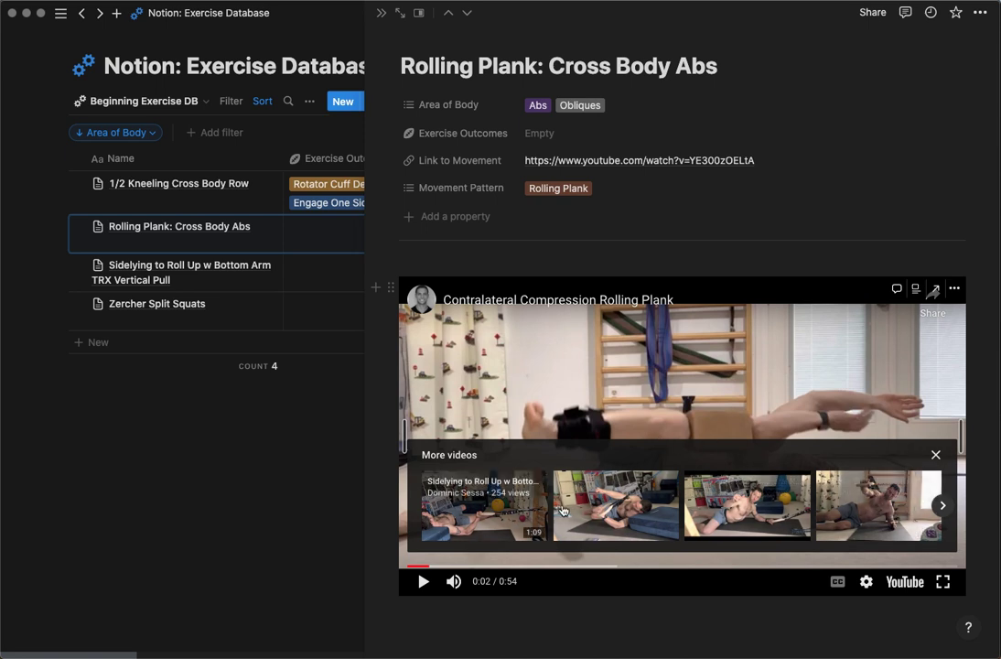
{"action": "right_click", "coordinate": [895, 513]}
{"action": "left_click", "coordinate": [891, 526]}
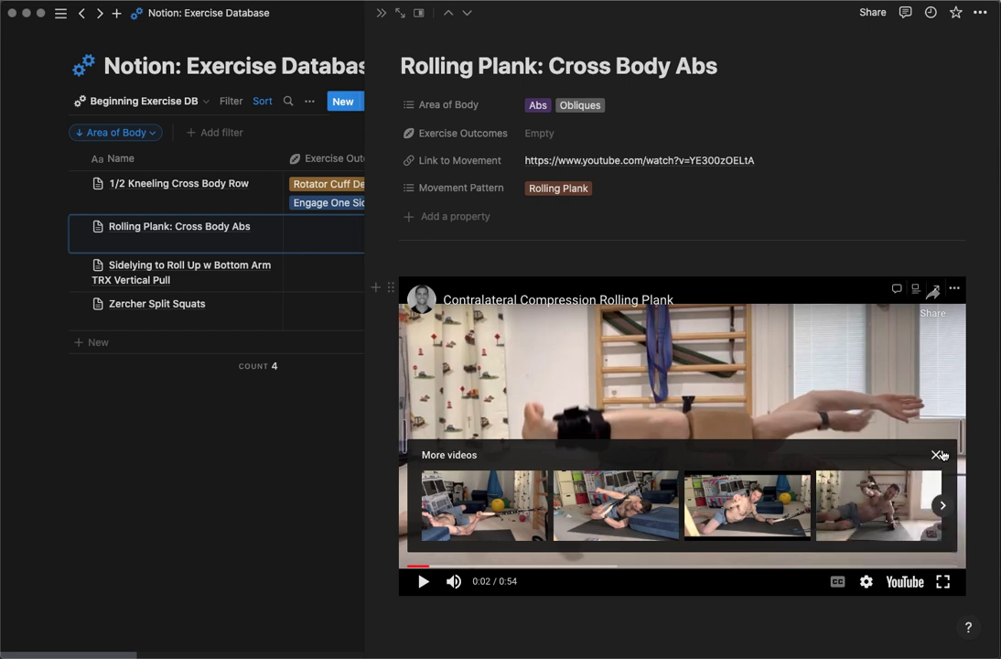
{"action": "left_click", "coordinate": [936, 455]}
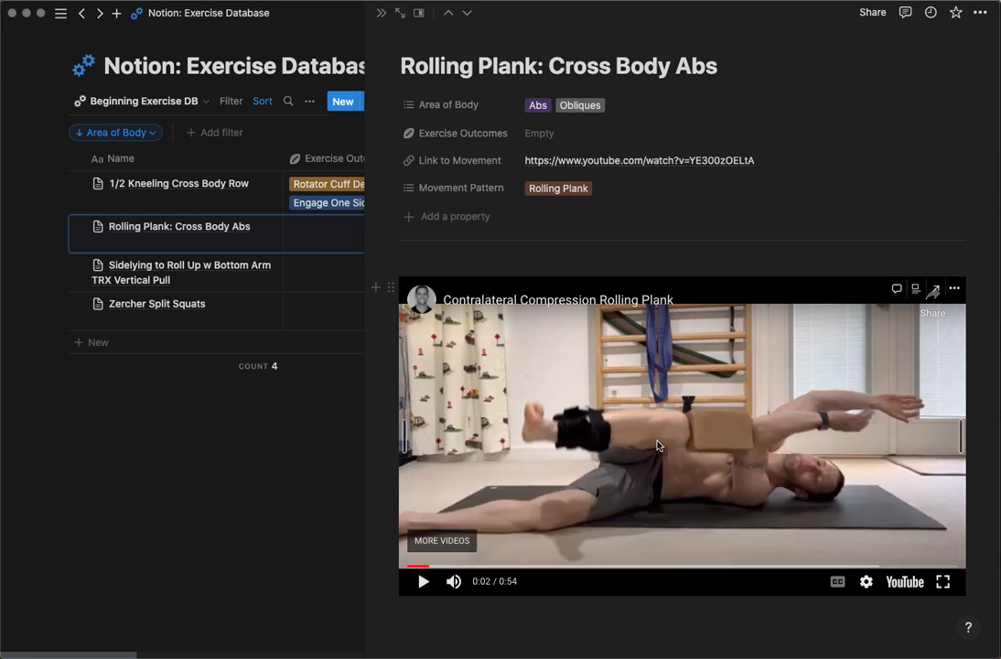
- Create the Exercise Outcomes tag "Engages Abs w Opposite Arm & Leg- Improve Walking" for the Rolling Plank: Cross Body Abs entry and close its page
{"action": "left_click", "coordinate": [538, 134]}
{"action": "type", "text": "Engages A"}
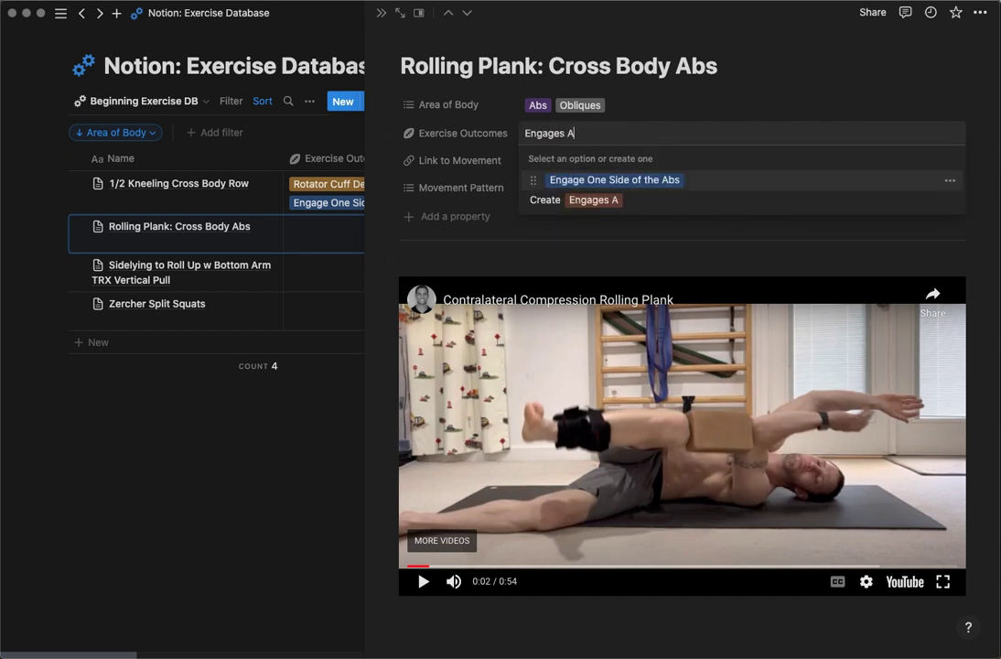
{"action": "type", "text": "bs w Opposite Arm & Leg"}
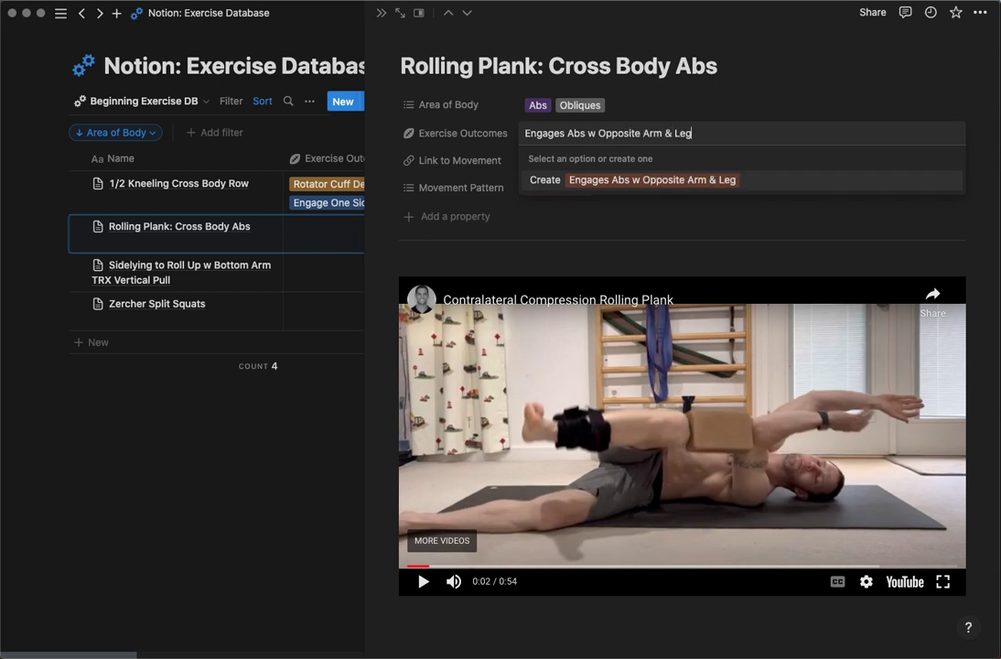
{"action": "type", "text": "- Improve Wa"}
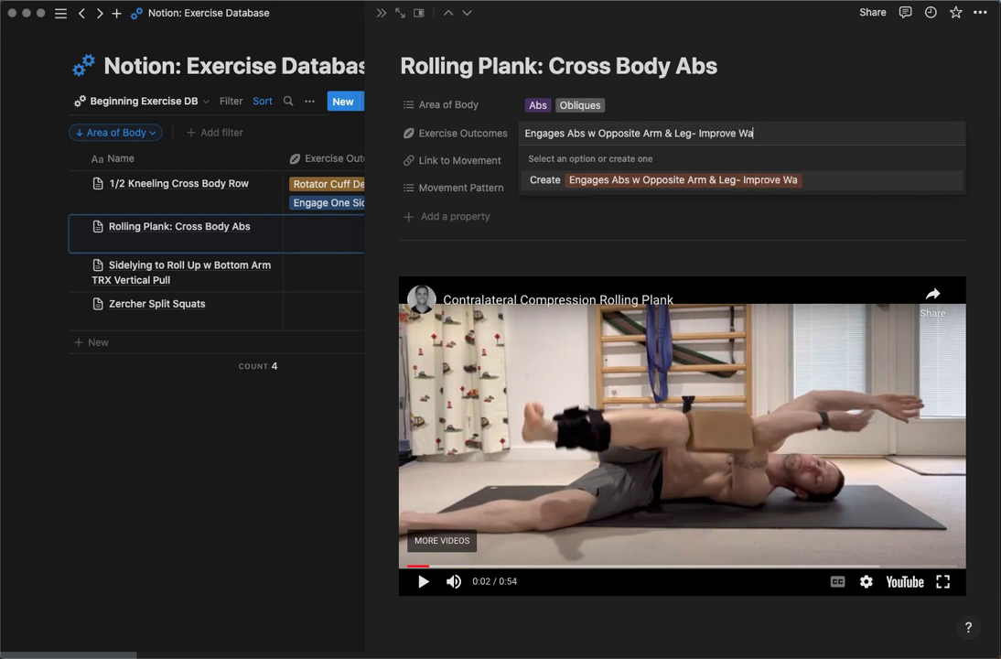
{"action": "type", "text": "lking"}
{"action": "left_click", "coordinate": [688, 182]}
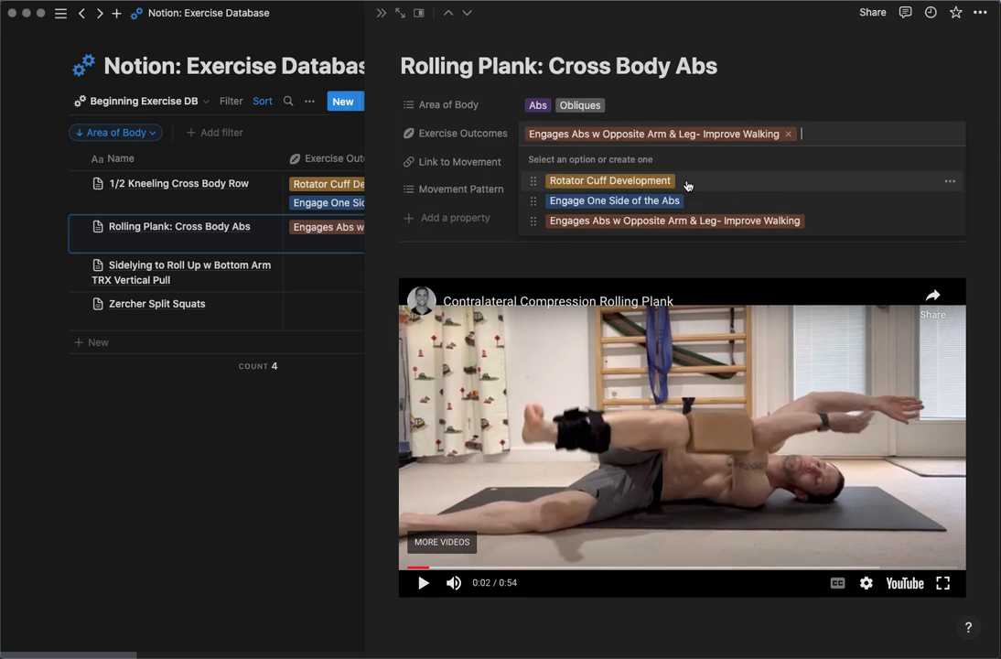
{"action": "left_click", "coordinate": [730, 266]}
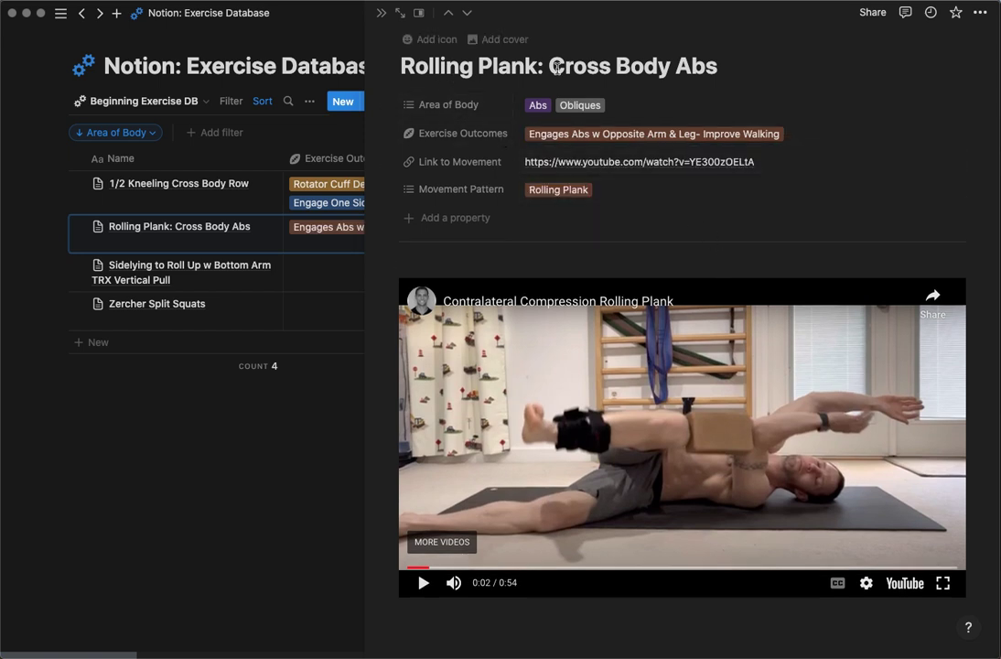
{"action": "left_click_drag", "start_coordinate": [553, 66], "coordinate": [716, 59]}
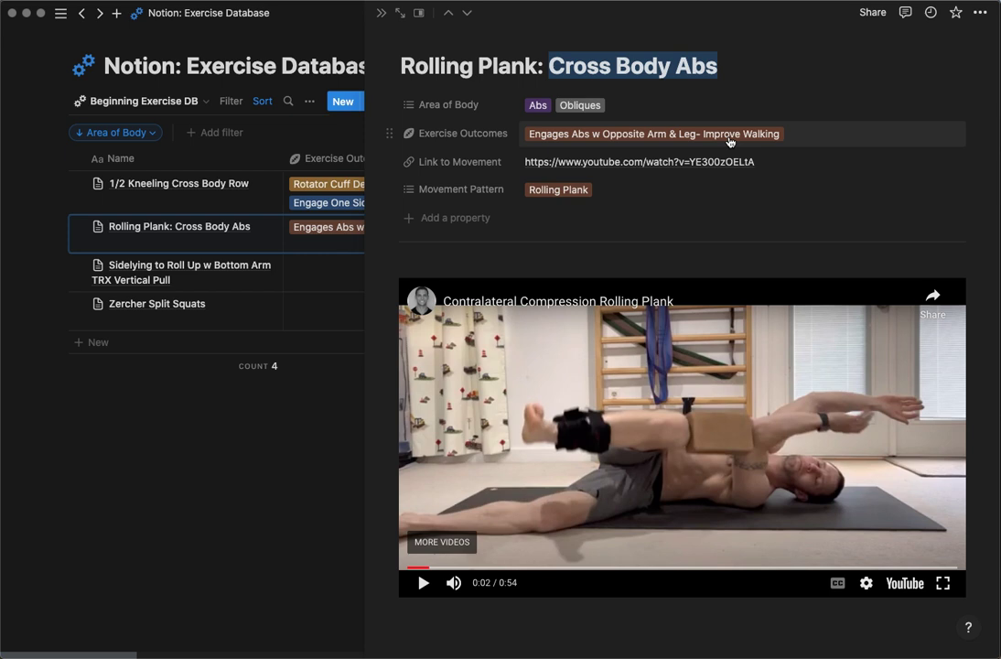
{"action": "left_click", "coordinate": [381, 13]}
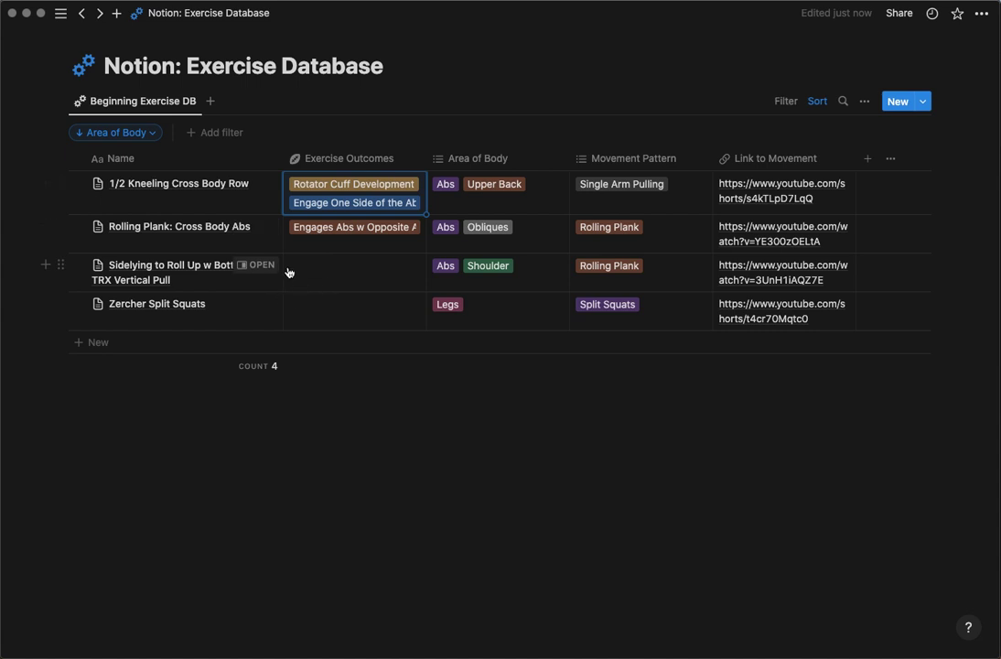
- Open the Sidelying to Roll Up w Bottom Arm TRX Vertical Pull entry and create its Exercise Outcomes tag "Making You Stronger for Pull Ups"
{"action": "left_click", "coordinate": [256, 265]}
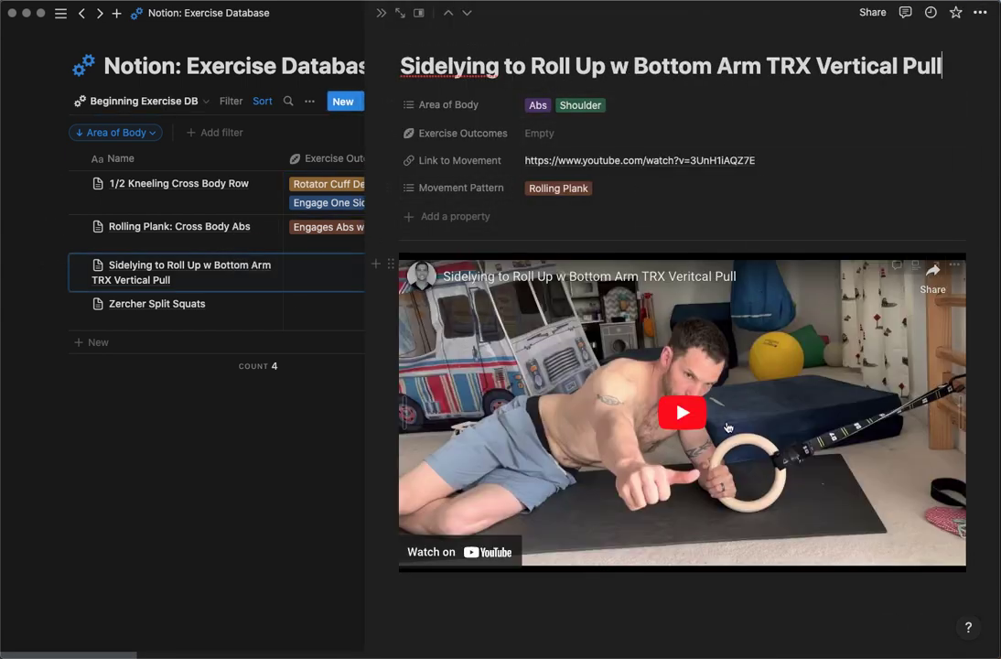
{"action": "left_click", "coordinate": [553, 133]}
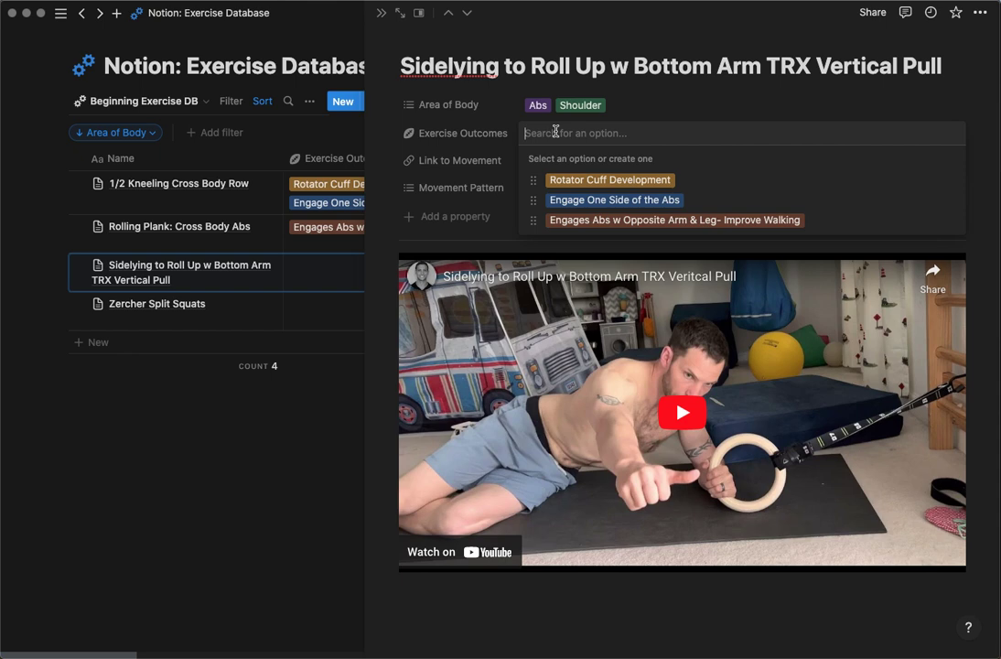
{"action": "type", "text": "Making Your"}
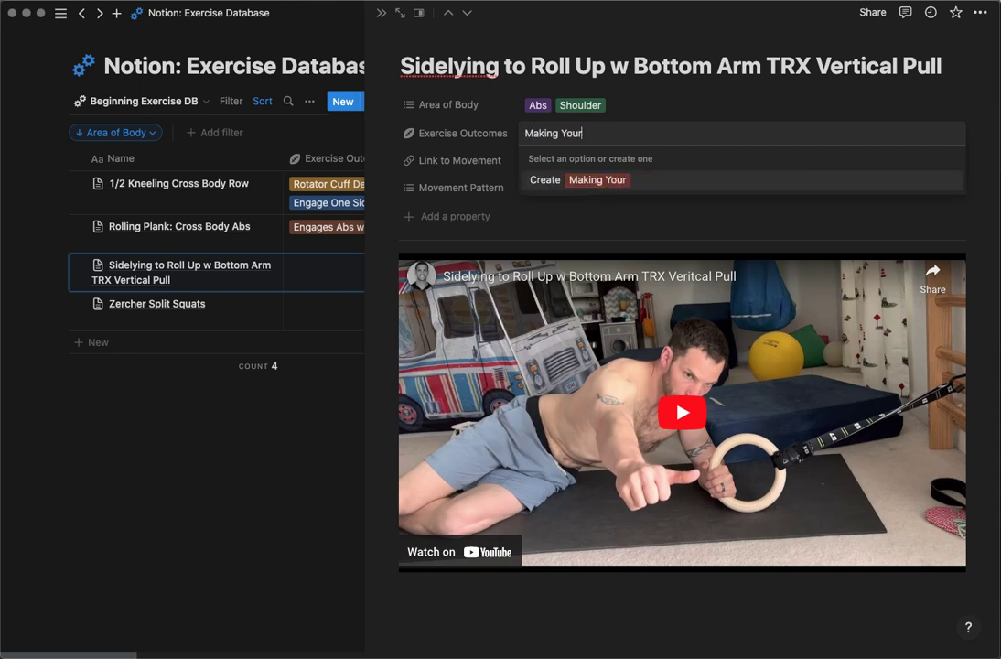
{"action": "type", "text": "Stronger for Pu"}
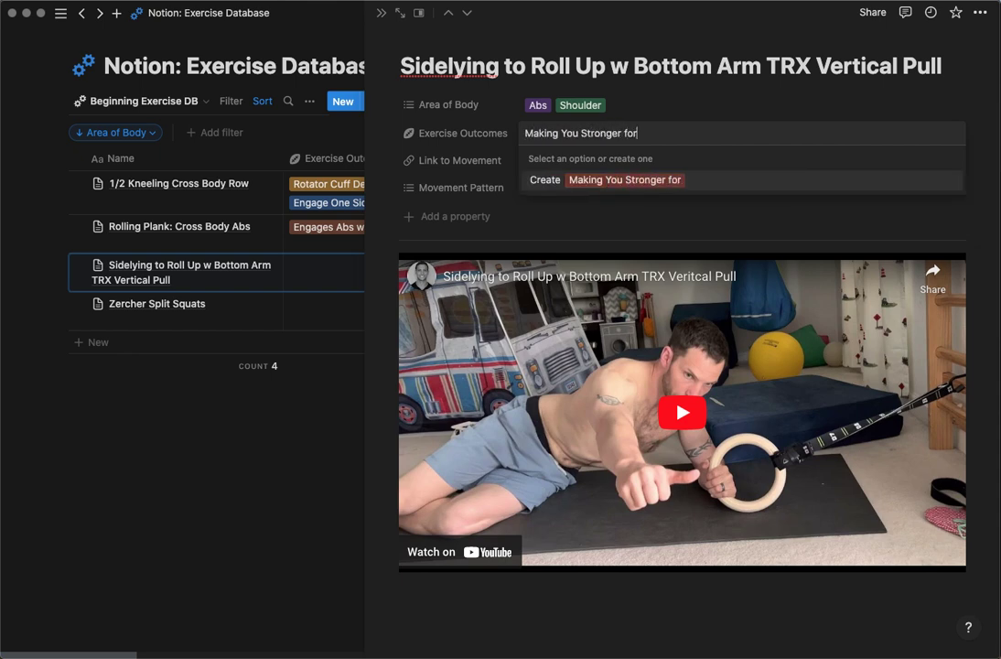
{"action": "type", "text": "ll Ups"}
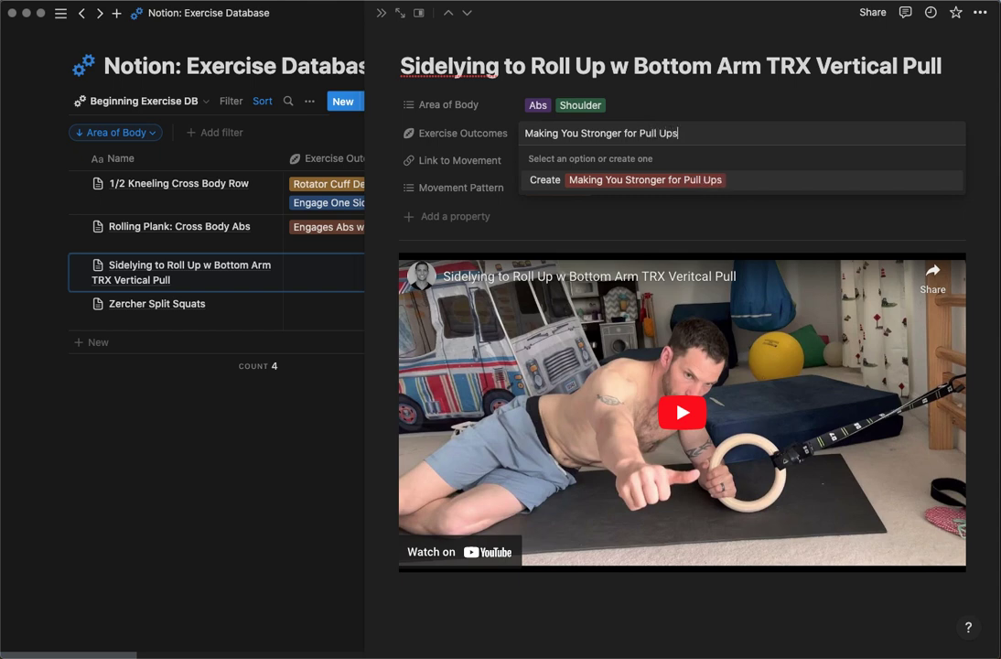
{"action": "left_click", "coordinate": [603, 183]}
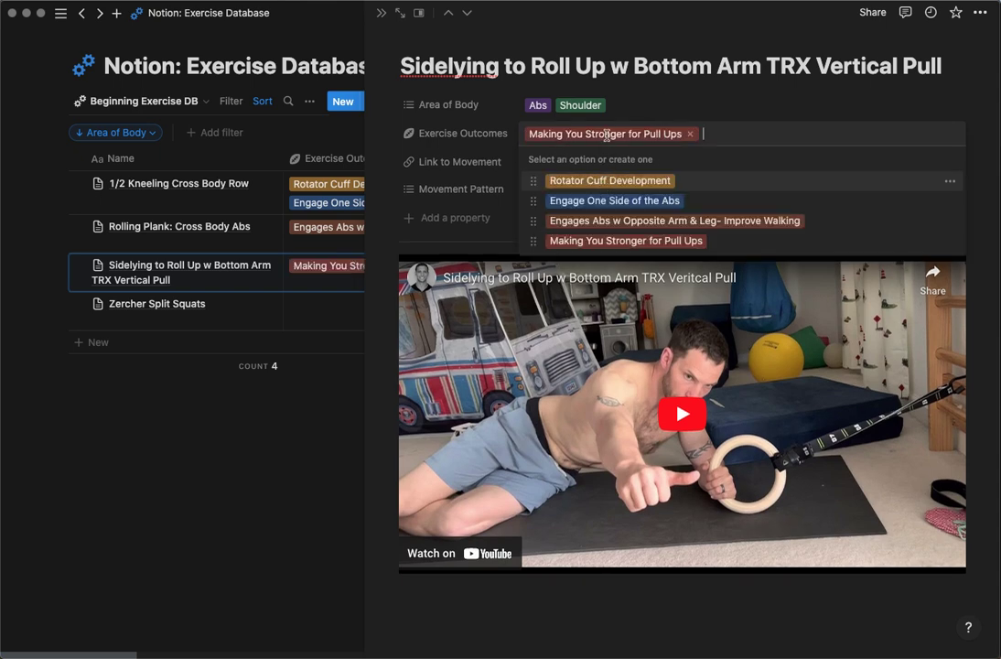
- Add a second Exercise Outcomes tag, "Decreasing Neck Tension / Head Aches", to the Sidelying to Roll Up entry
{"action": "type", "text": "Decreasin"}
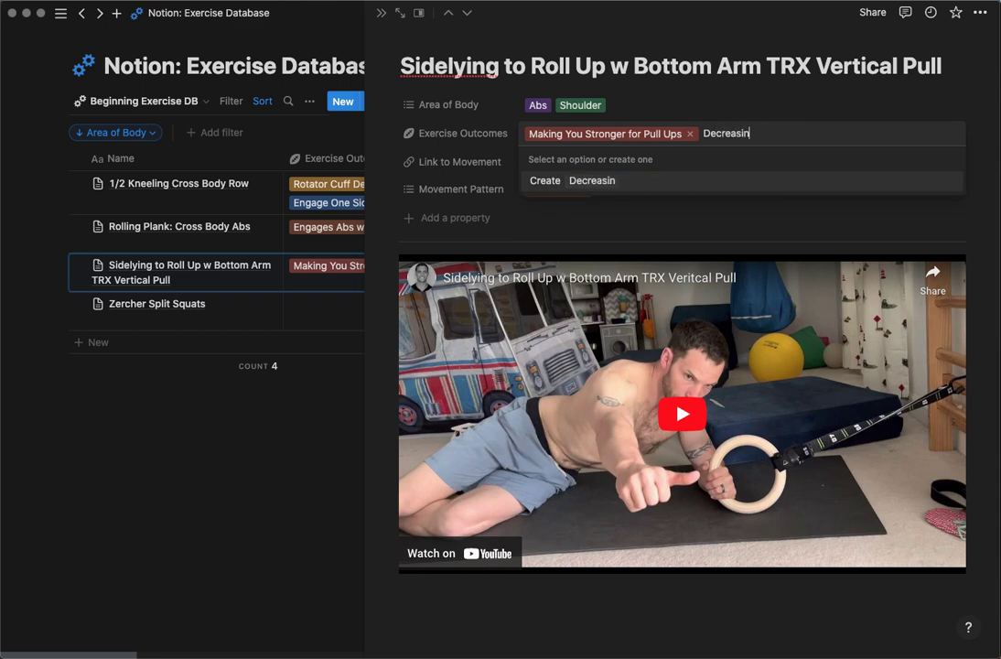
{"action": "type", "text": "g Neck Tension"}
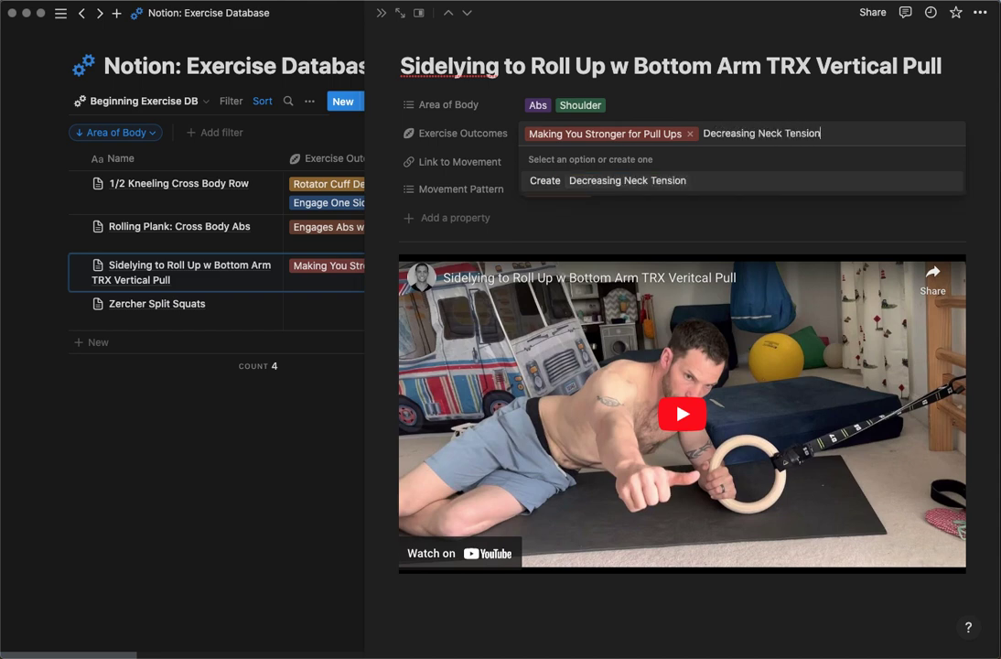
{"action": "type", "text": " / Head"}
{"action": "type", "text": " Hea Aches"}
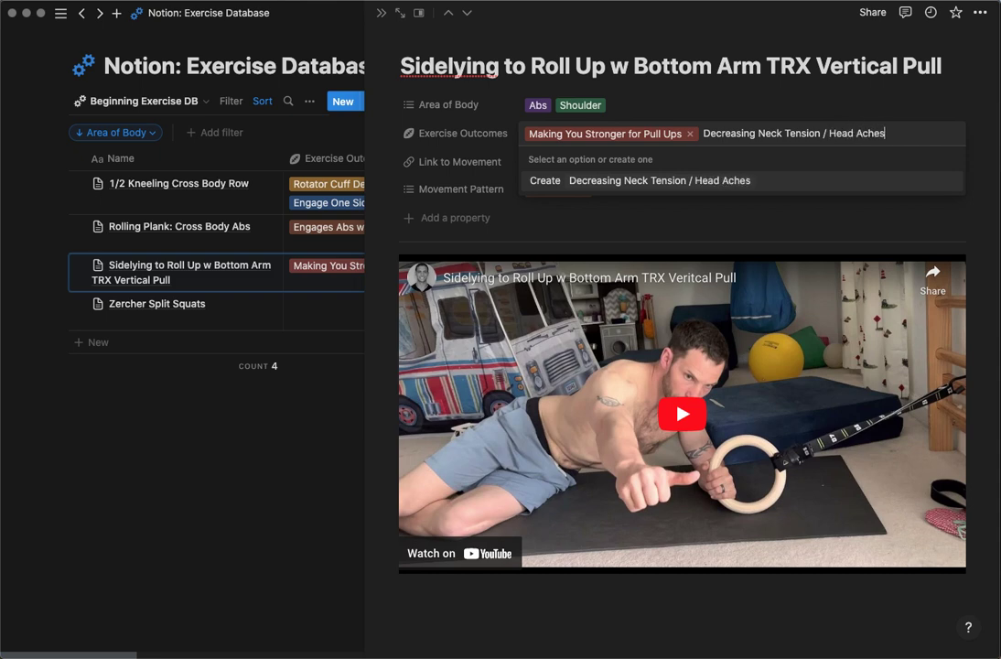
{"action": "key", "text": "Return"}
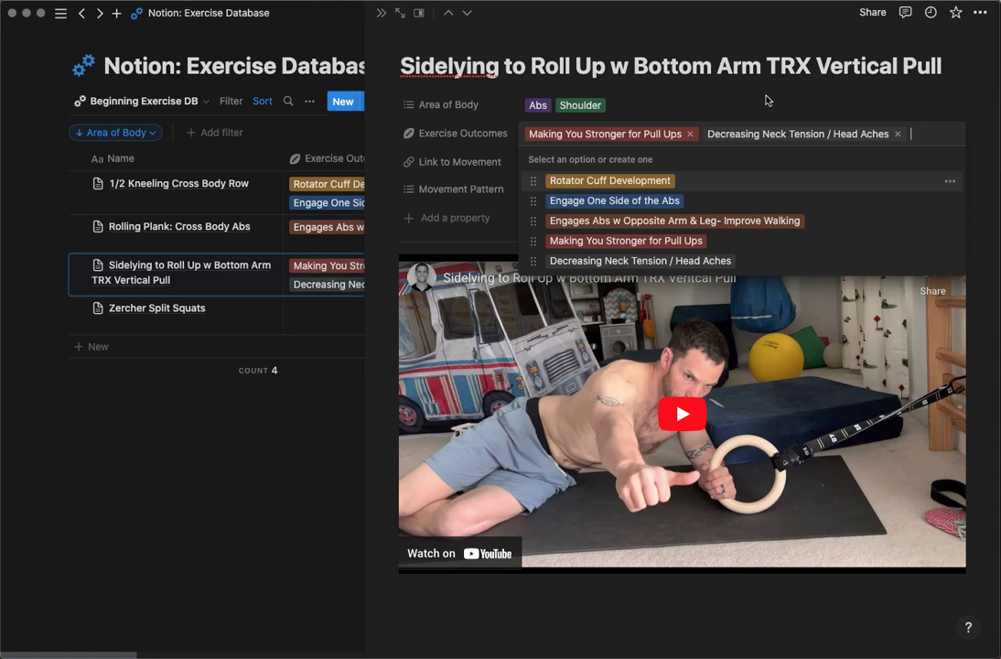
{"action": "key", "text": "Escape"}
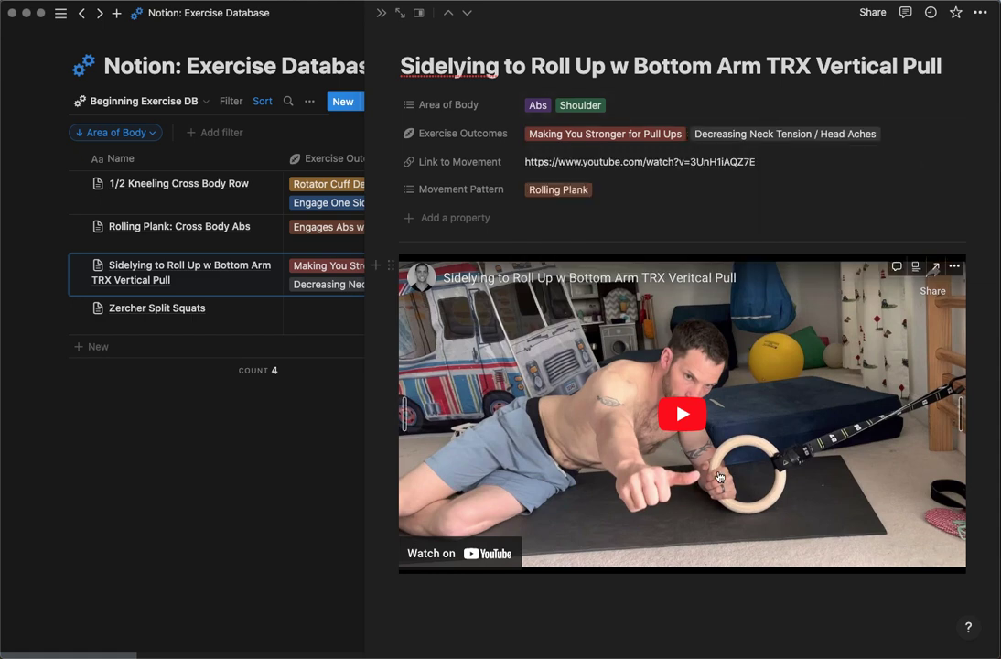
- Play and pause the Sidelying to Roll Up entry's embedded video, dismiss the video suggestions, and close the entry
{"action": "left_click", "coordinate": [732, 434]}
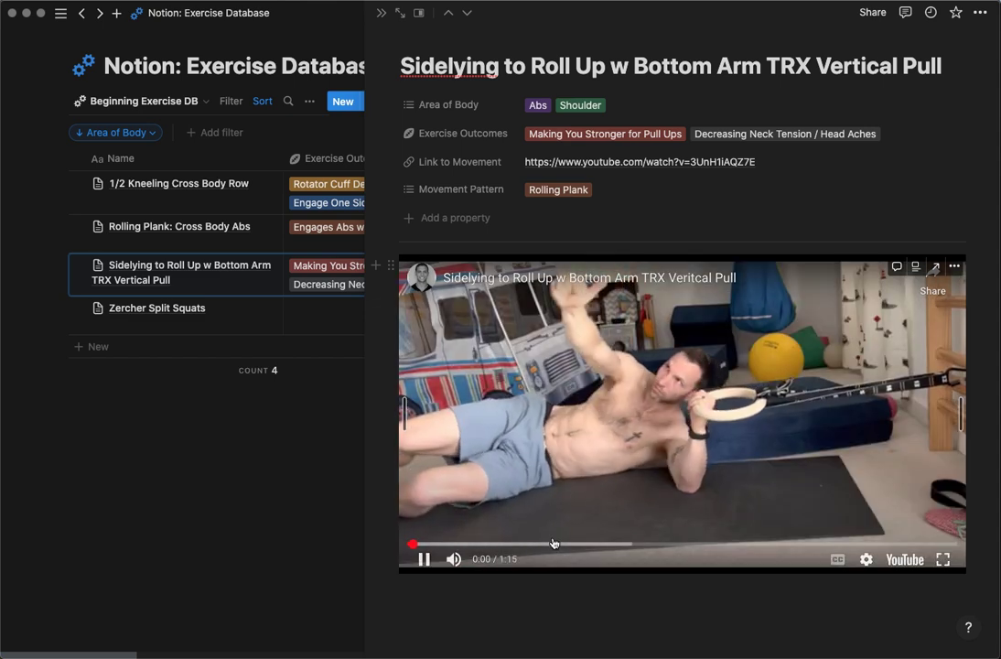
{"action": "left_click", "coordinate": [424, 558]}
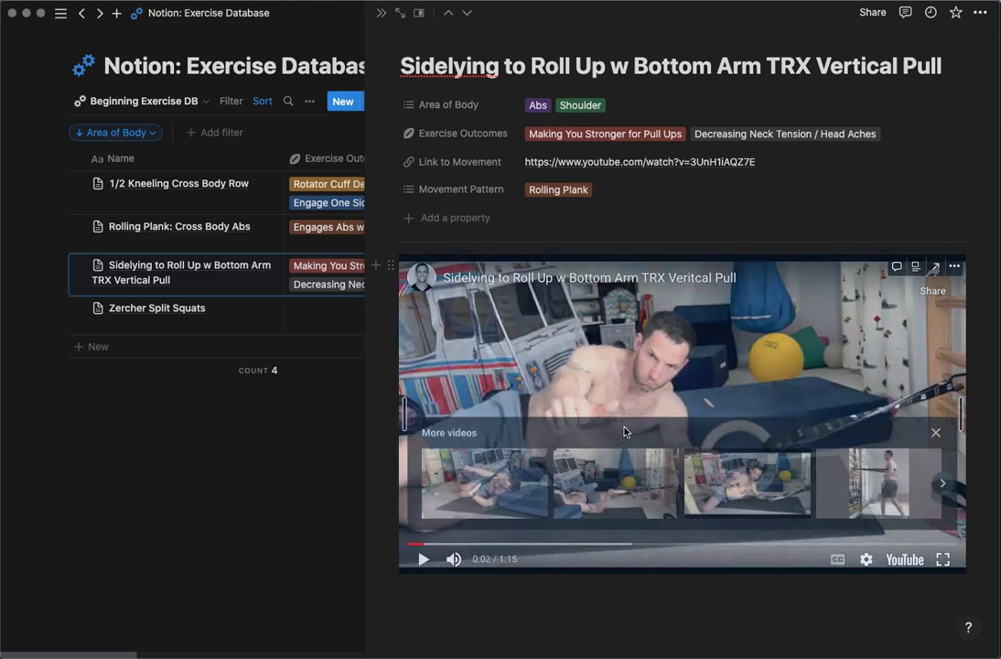
{"action": "left_click", "coordinate": [935, 433]}
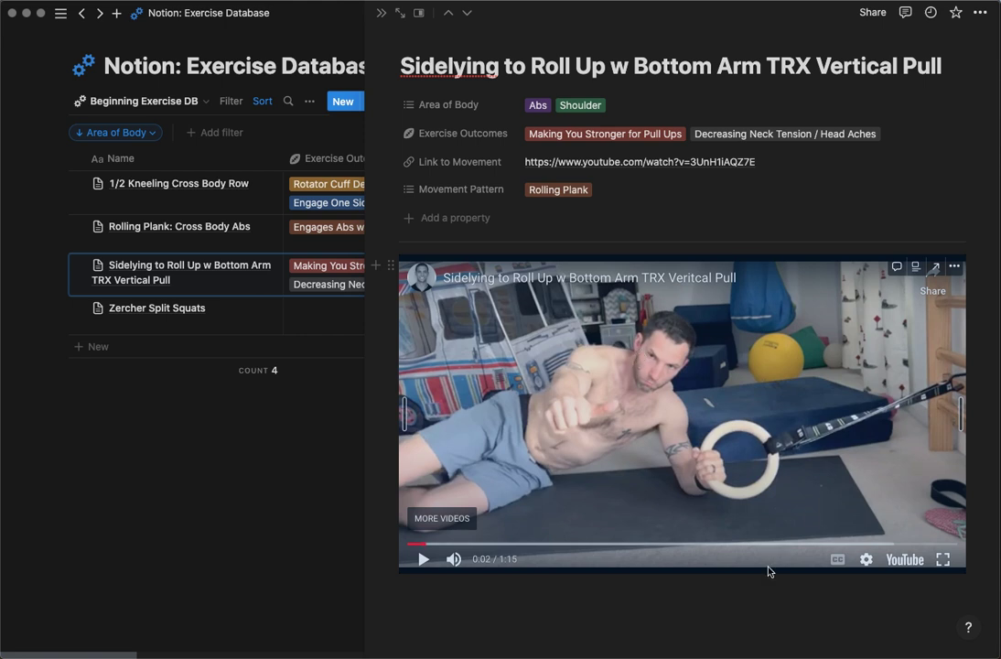
{"action": "left_click", "coordinate": [758, 607]}
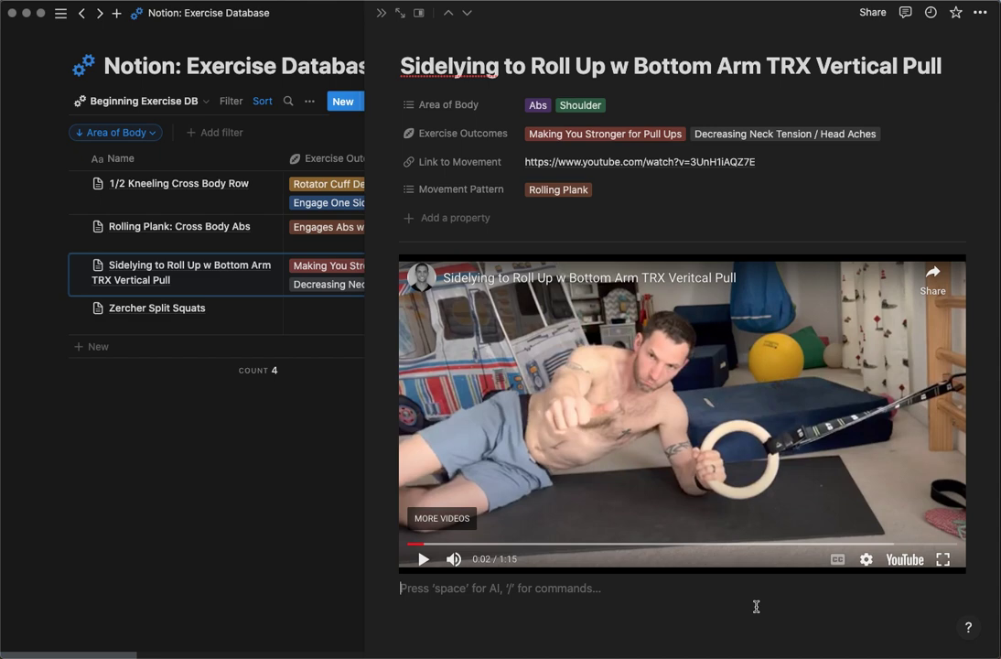
{"action": "left_click", "coordinate": [383, 13]}
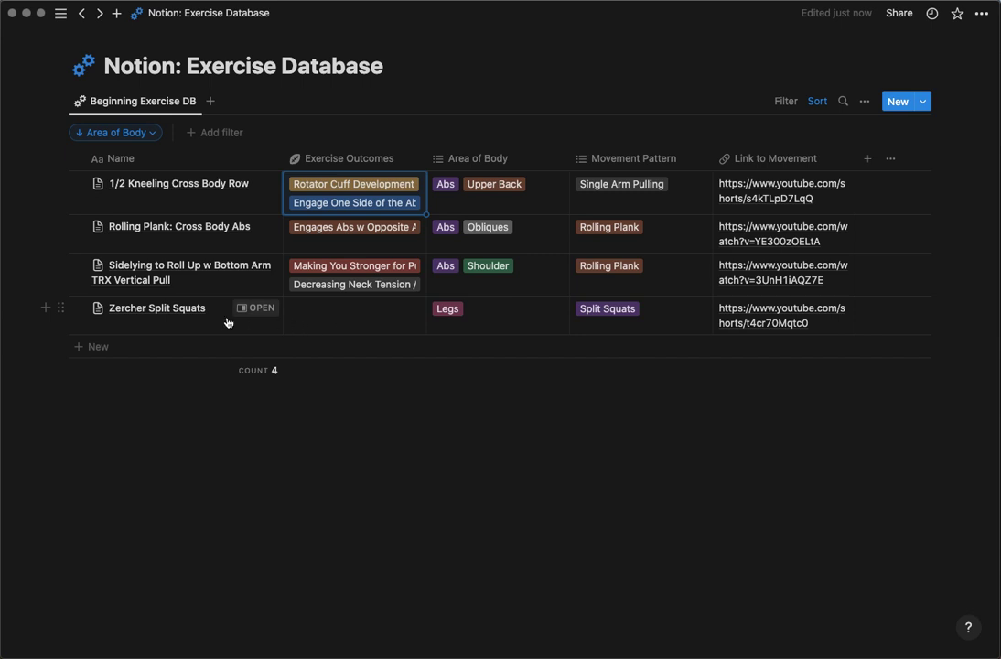
- Create the Exercise Outcomes tag "Stronger Legs & More Tone" for the Zercher Split Squats entry
{"action": "left_click", "coordinate": [336, 326]}
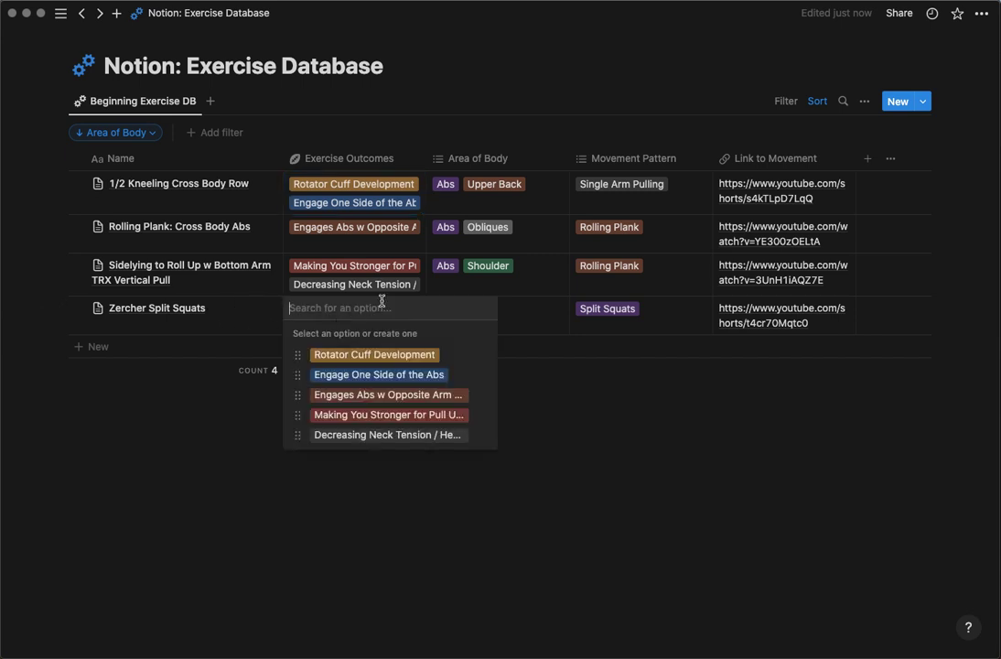
{"action": "type", "text": "Stronger Legs & More Tone"}
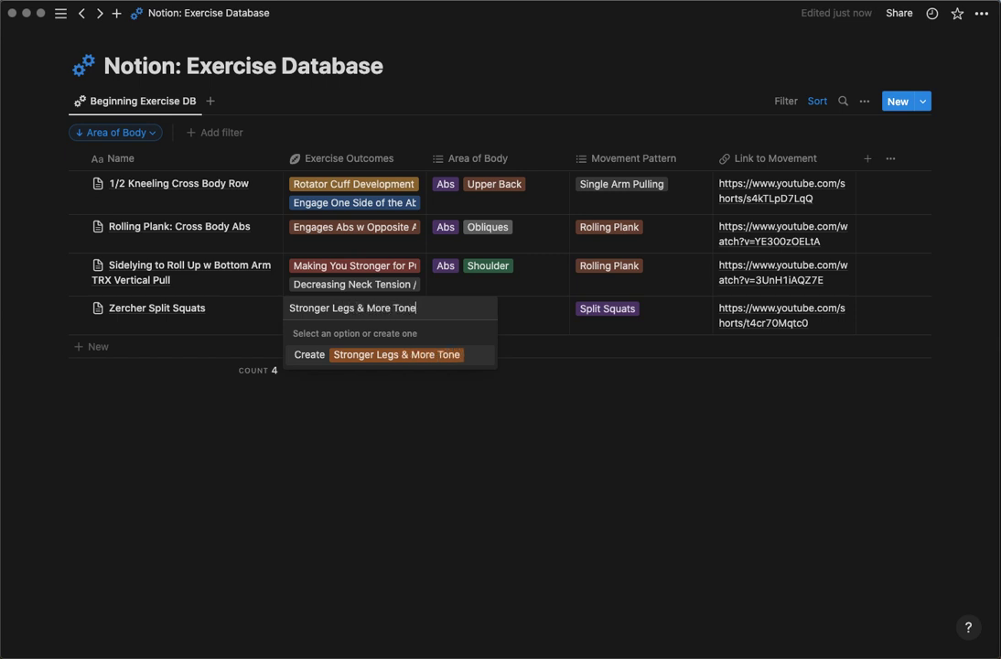
{"action": "key", "text": "Return"}
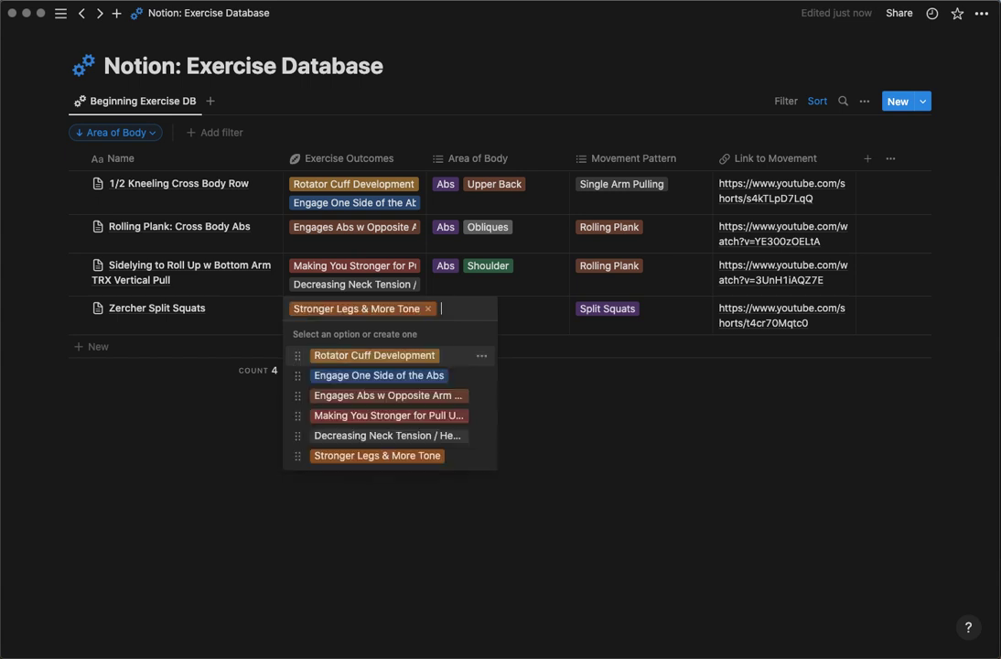
{"action": "key", "text": "Escape"}
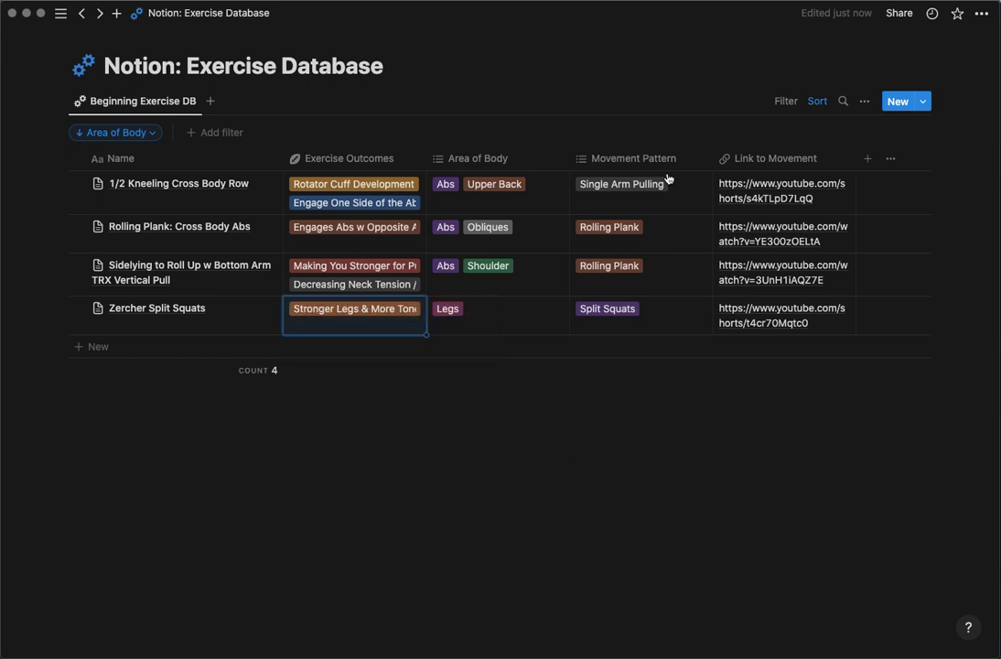
- Search the exercise database for "abs", and replace that search with "rotator cuff"
{"action": "left_click", "coordinate": [840, 102]}
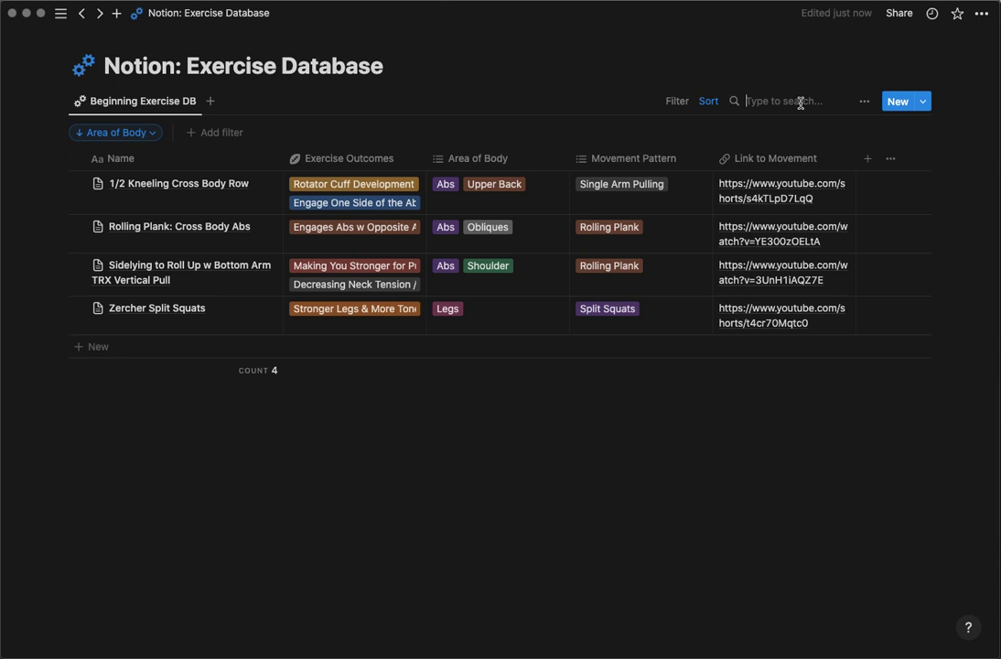
{"action": "type", "text": "abs"}
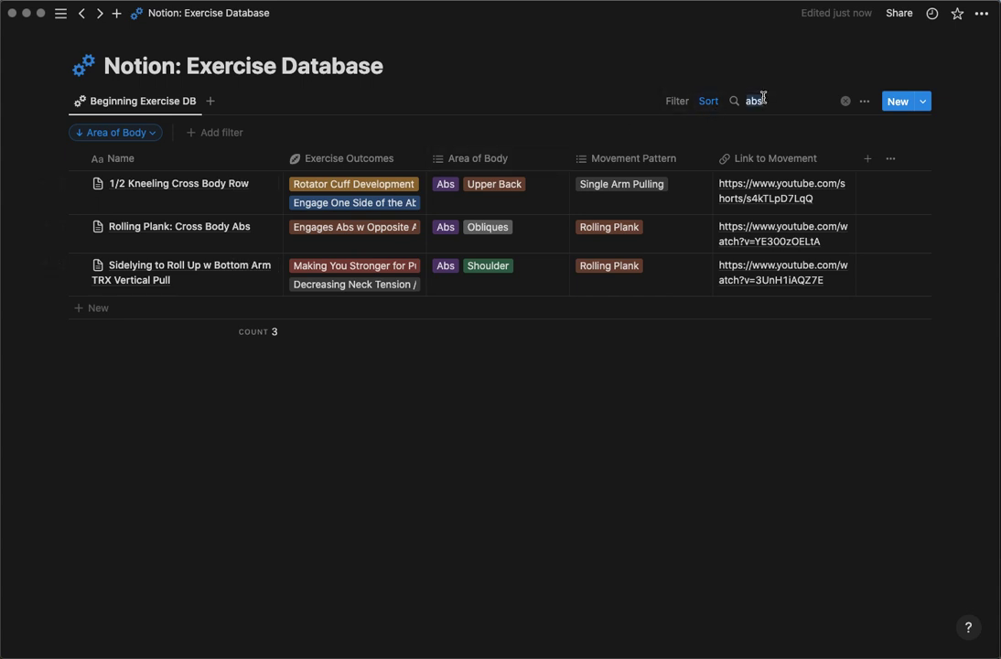
{"action": "type", "text": "toe"}
{"action": "key", "text": "BackSpace"}
{"action": "key", "text": "BackSpace"}
{"action": "type", "text": "otatorc"}
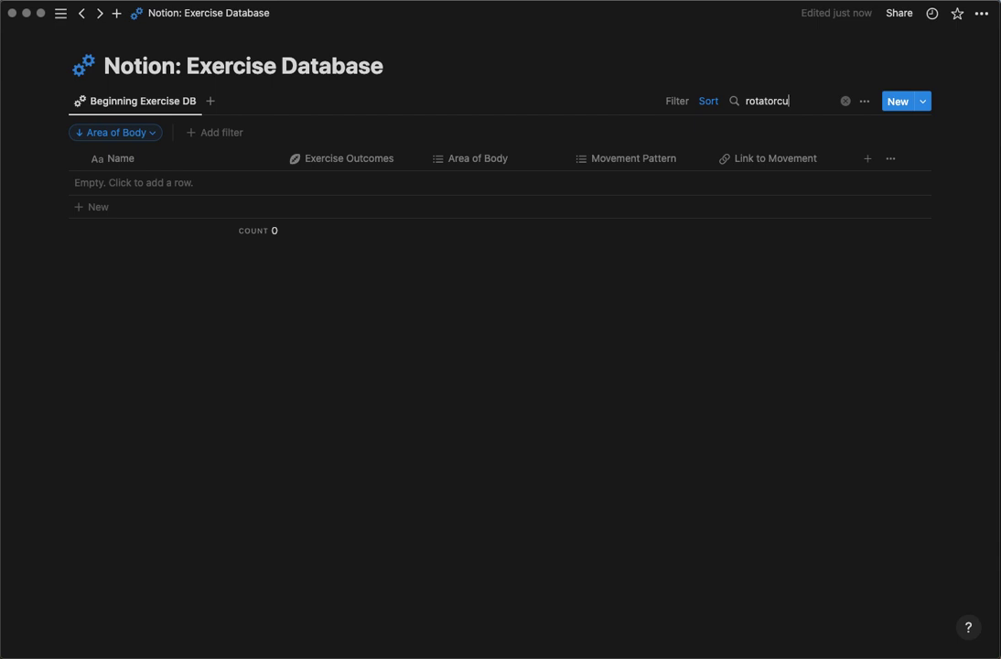
{"action": "key", "text": "BackSpace"}
{"action": "key", "text": "BackSpace"}
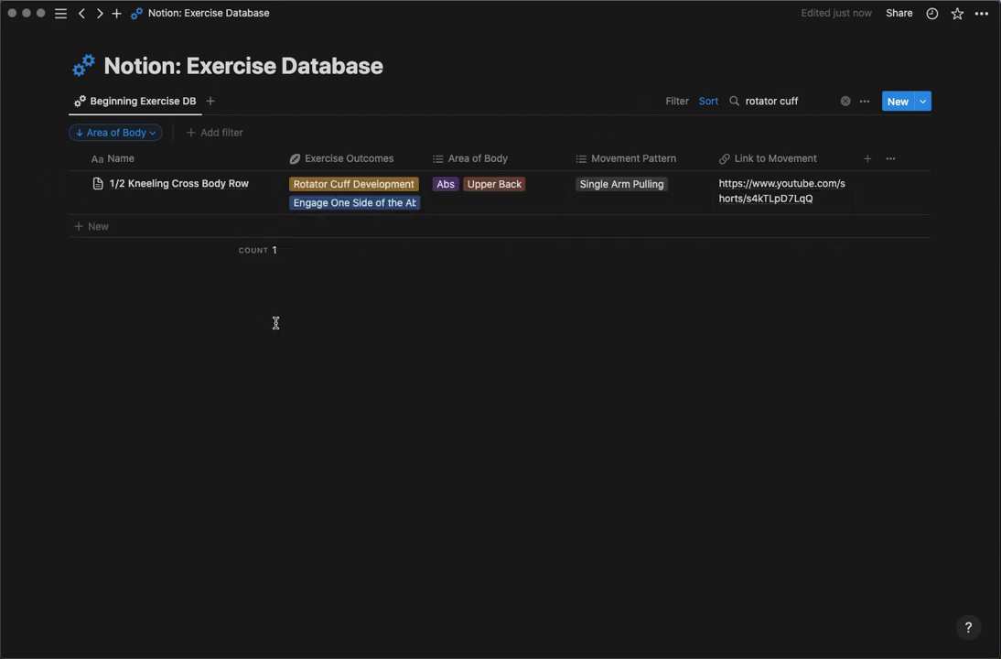
- Hide the Exercise Outcomes property in the current view and undo the change
{"action": "left_click", "coordinate": [332, 161]}
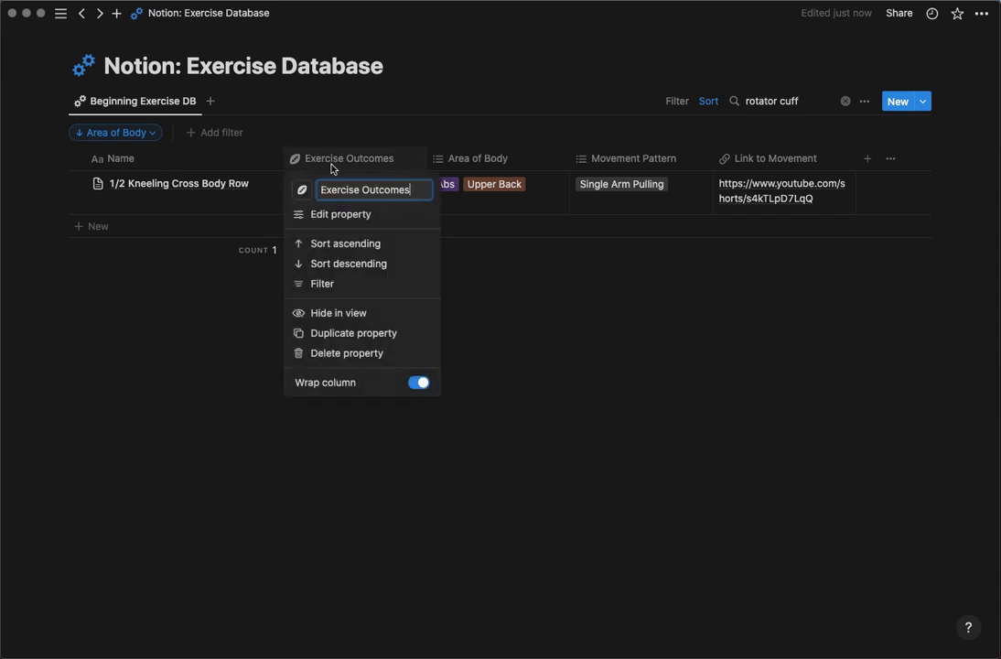
{"action": "left_click", "coordinate": [367, 312]}
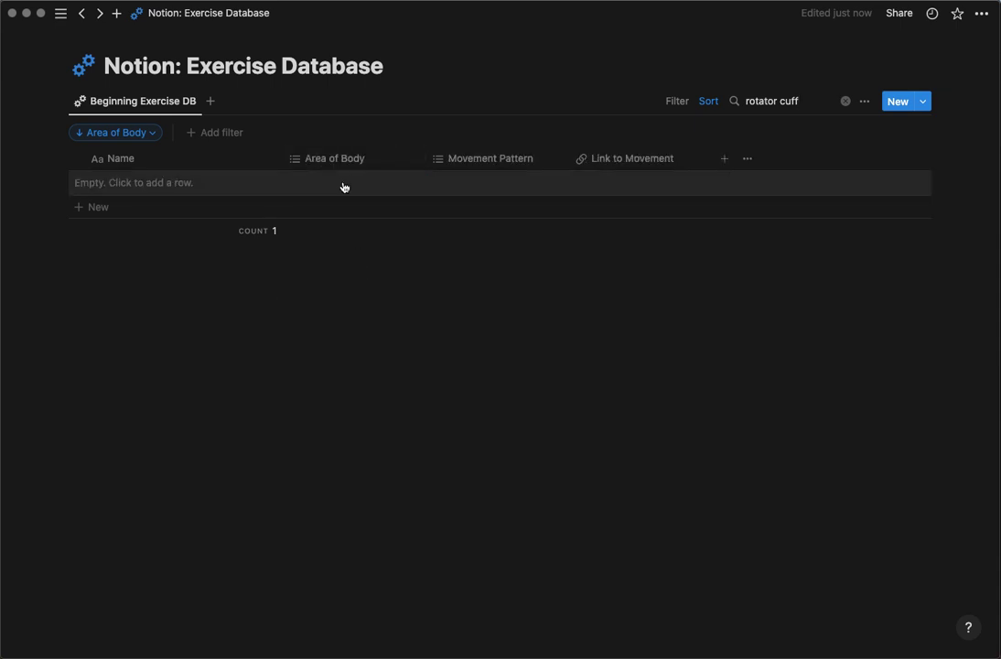
{"action": "left_click", "coordinate": [982, 13]}
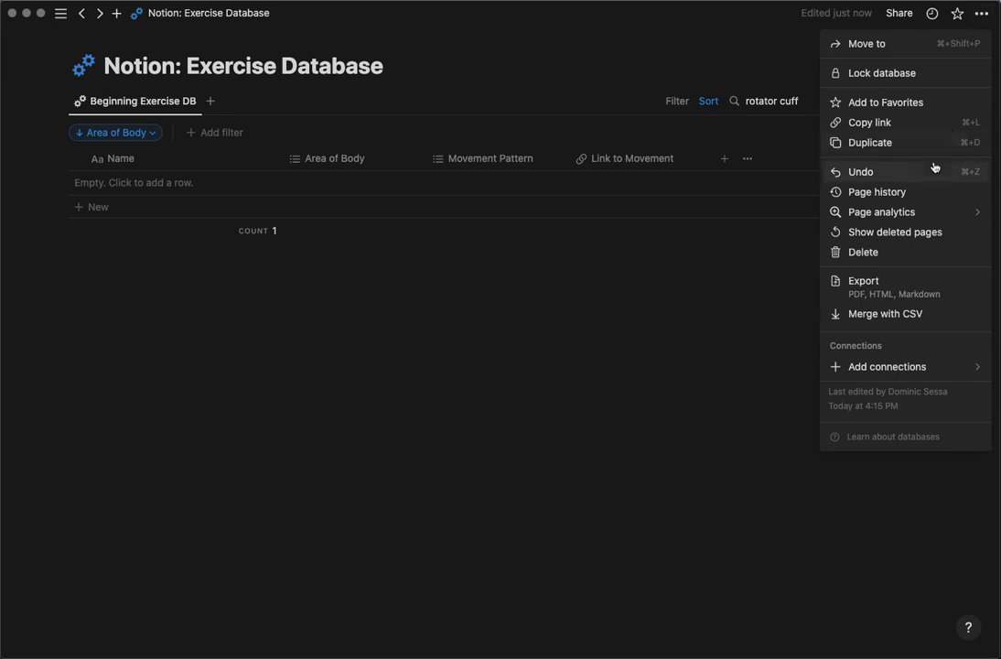
{"action": "left_click", "coordinate": [827, 172]}
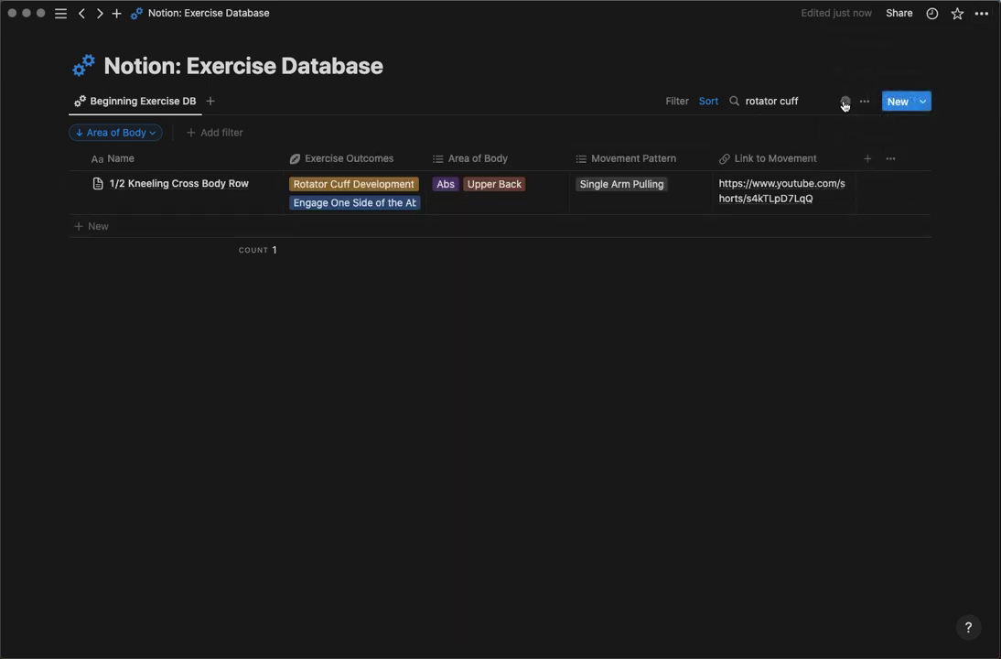
- Clear the "rotator cuff" search and open the 1/2 Kneeling Cross Body Row entry
{"action": "left_click", "coordinate": [844, 102]}
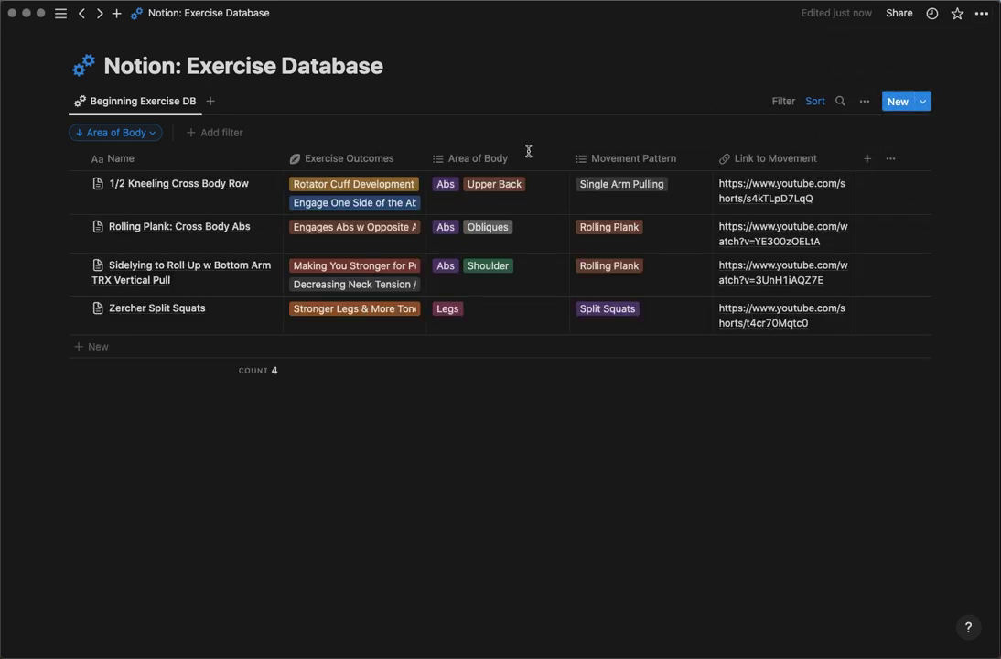
{"action": "left_click", "coordinate": [381, 167]}
{"action": "left_click", "coordinate": [259, 171]}
{"action": "left_click", "coordinate": [264, 186]}
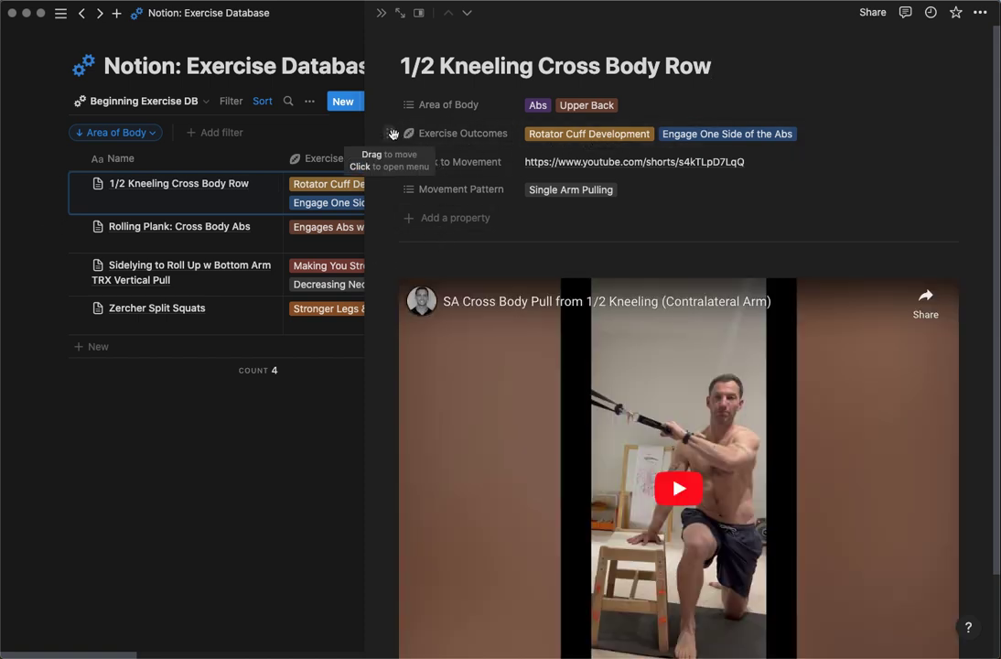
- Set the Exercise Outcomes property to Always hide on the entry page
{"action": "left_click", "coordinate": [391, 134]}
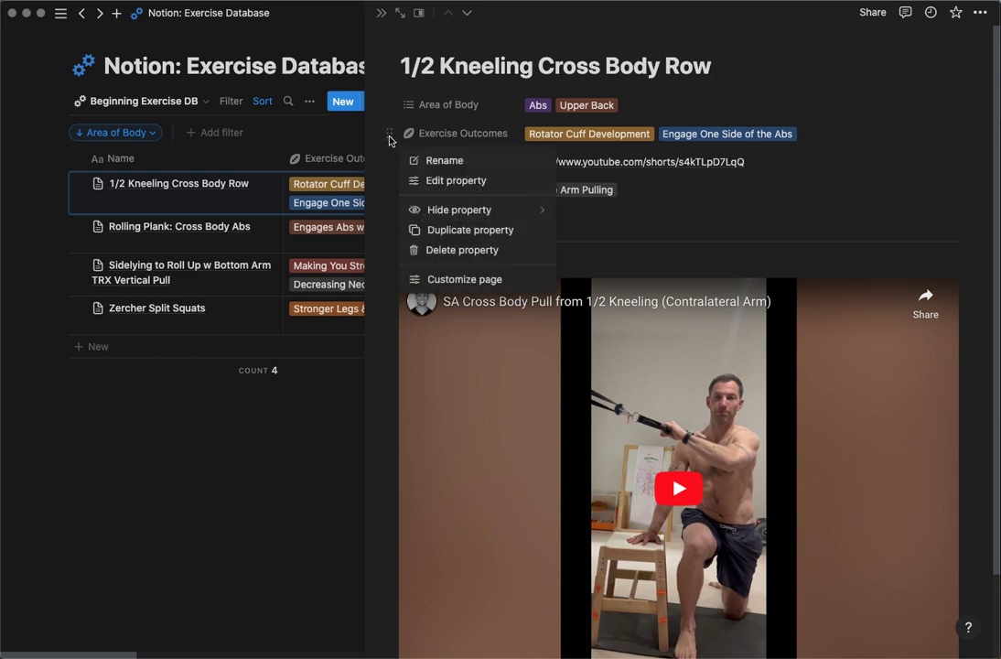
{"action": "mouse_move", "coordinate": [476, 212]}
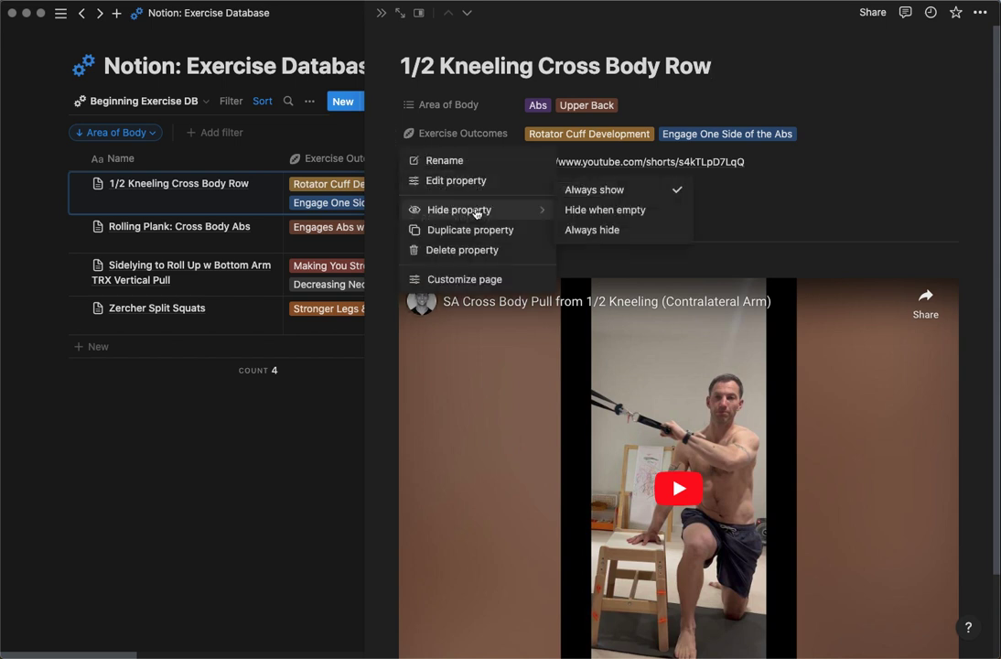
{"action": "left_click", "coordinate": [577, 229]}
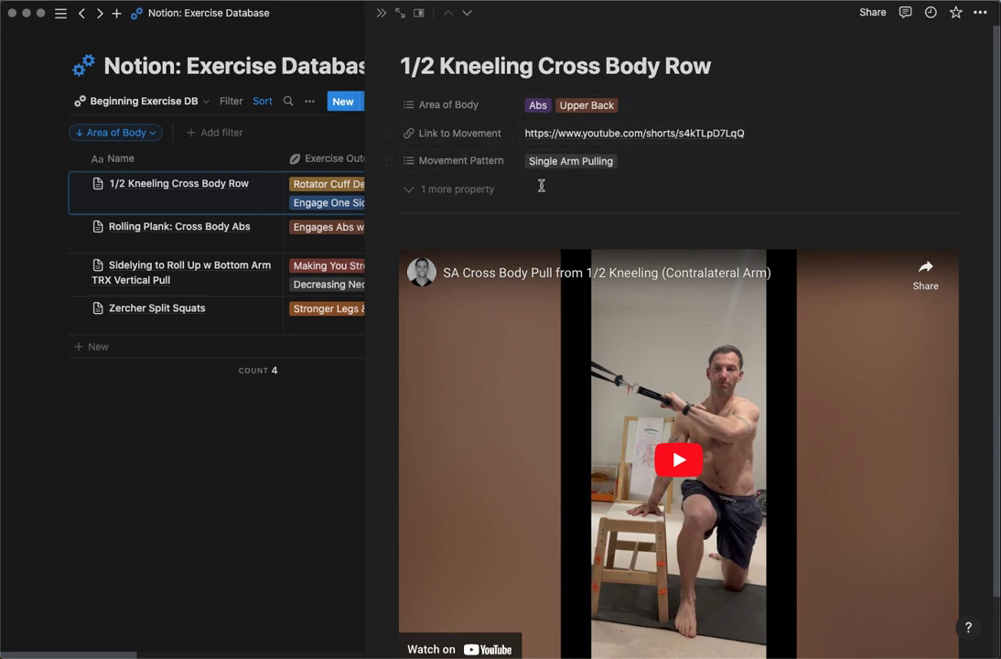
- Reveal the hidden Exercise Outcomes property and set its page visibility to Hide when empty
{"action": "left_click", "coordinate": [462, 189]}
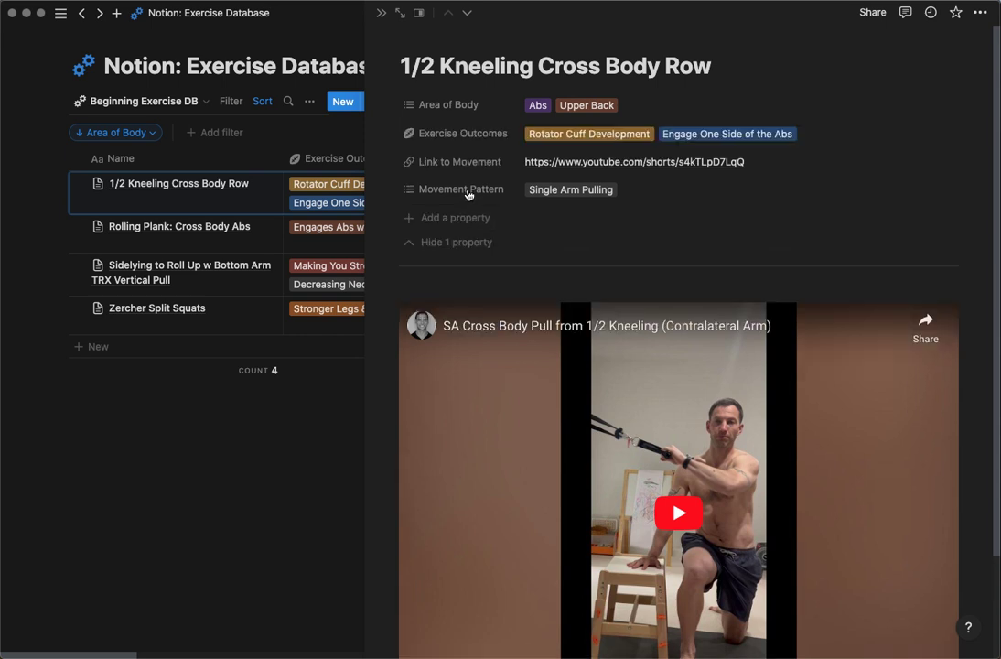
{"action": "left_click", "coordinate": [389, 134]}
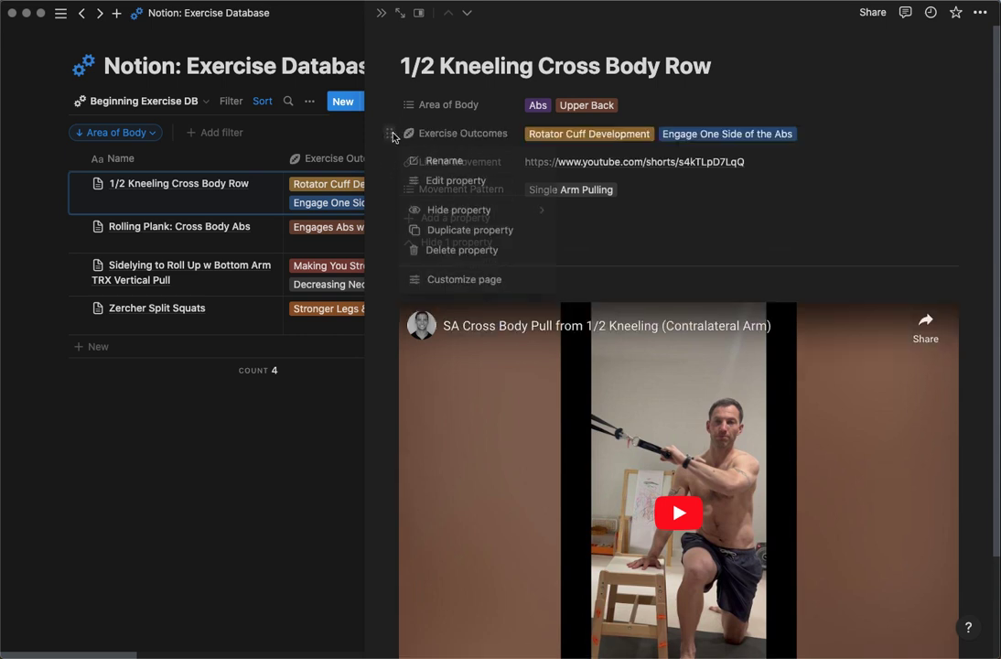
{"action": "mouse_move", "coordinate": [505, 211]}
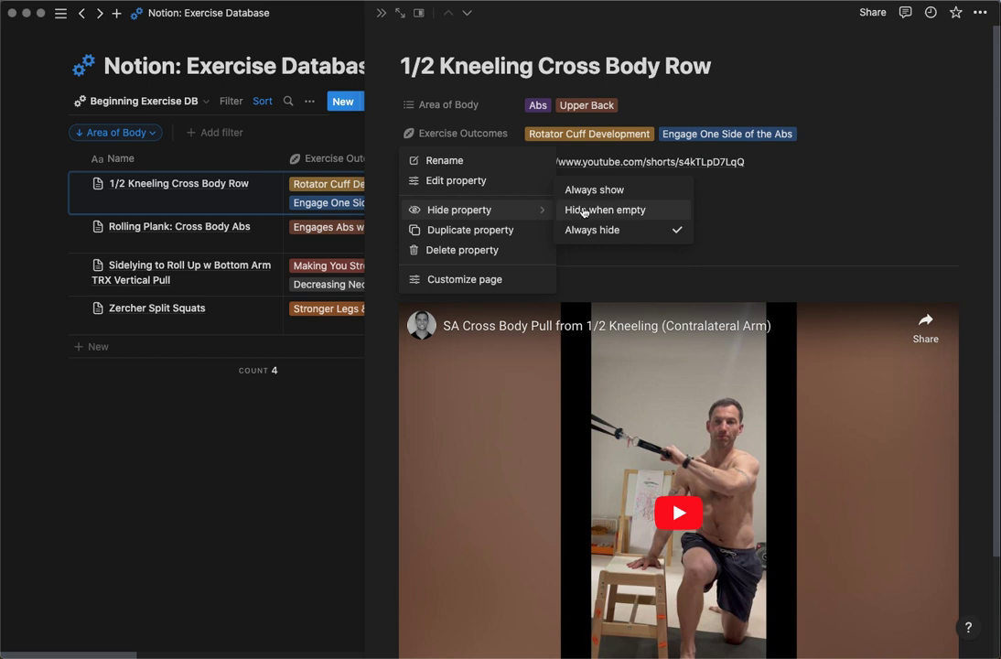
{"action": "left_click", "coordinate": [575, 211]}
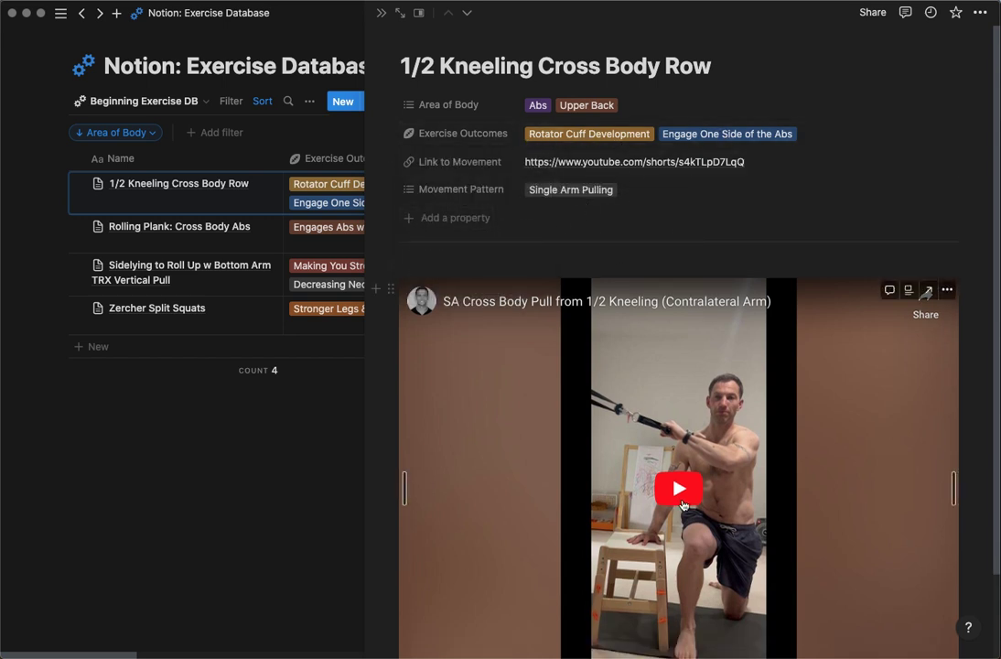
- Play the embedded videos of the 1/2 Kneeling Cross Body Row and Rolling Plank: Cross Body Abs entries, and close the entry page
{"action": "left_click", "coordinate": [578, 421]}
{"action": "left_click", "coordinate": [570, 630]}
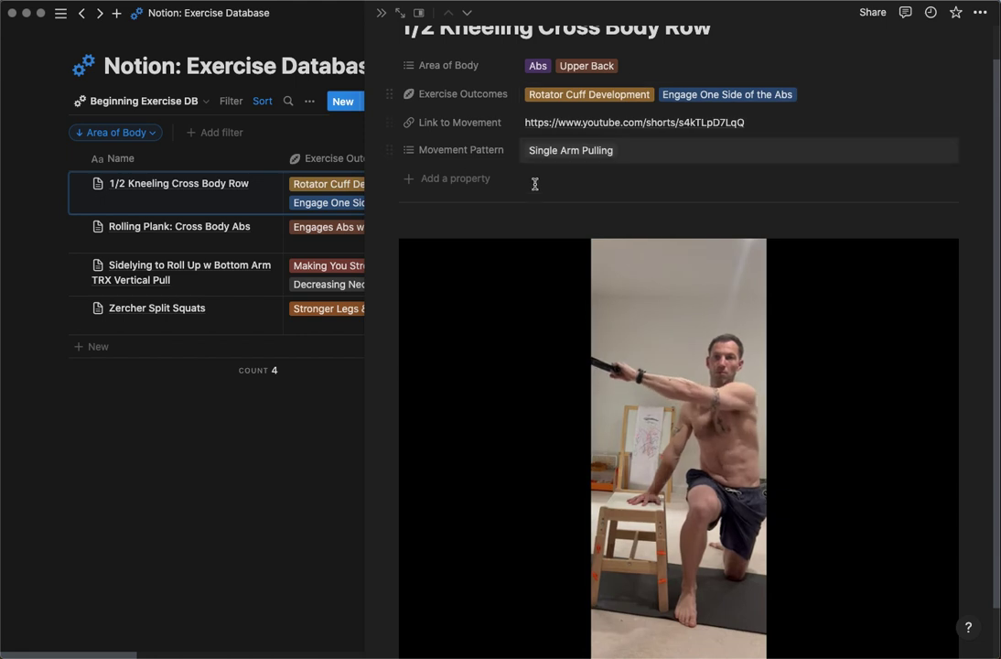
{"action": "left_click", "coordinate": [258, 227]}
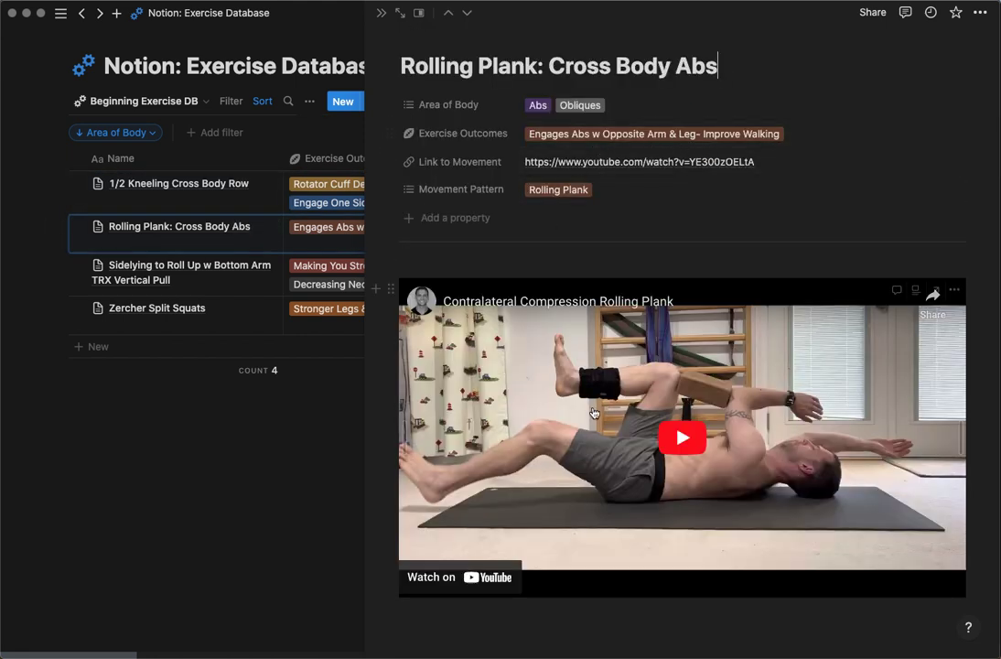
{"action": "left_click", "coordinate": [668, 434]}
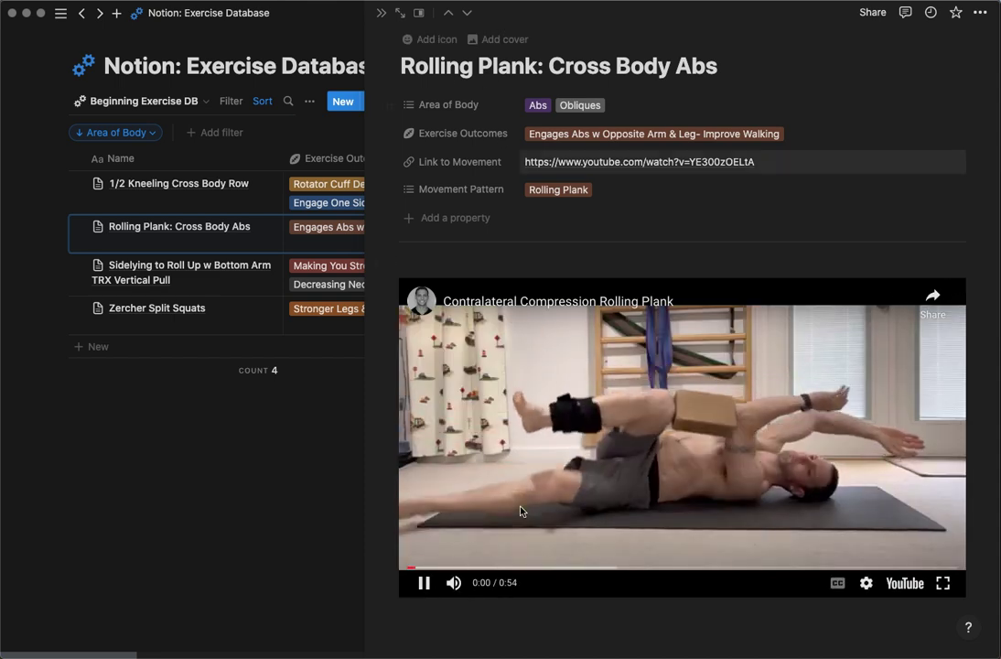
{"action": "left_click", "coordinate": [519, 569]}
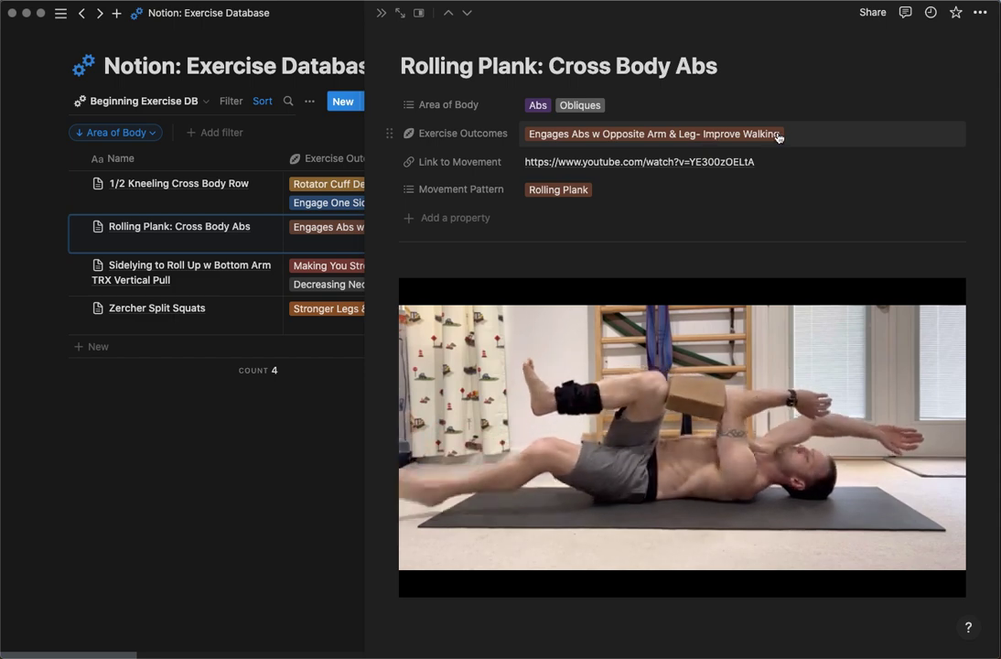
{"action": "left_click", "coordinate": [382, 13]}
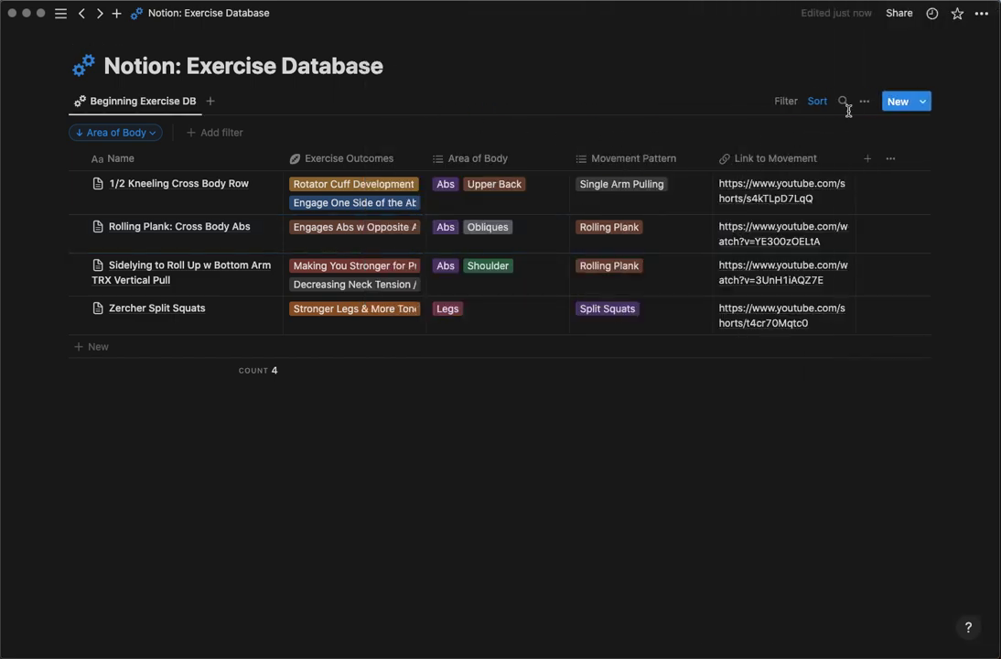
- Search the exercise database for "walk" and open the Rolling Plank: Cross Body Abs entry
{"action": "left_click", "coordinate": [842, 103]}
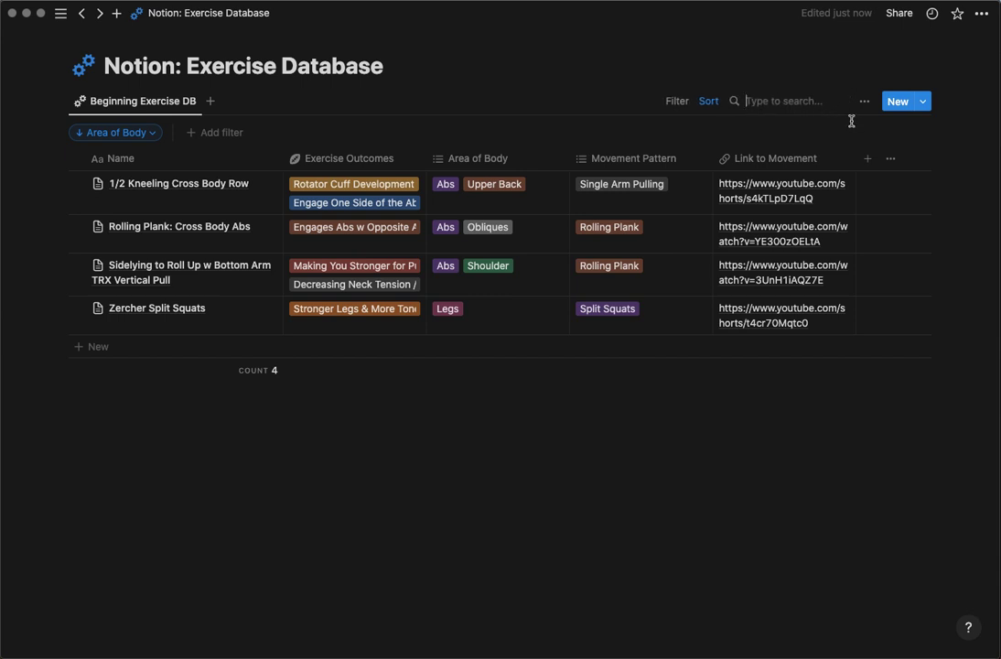
{"action": "type", "text": "walk"}
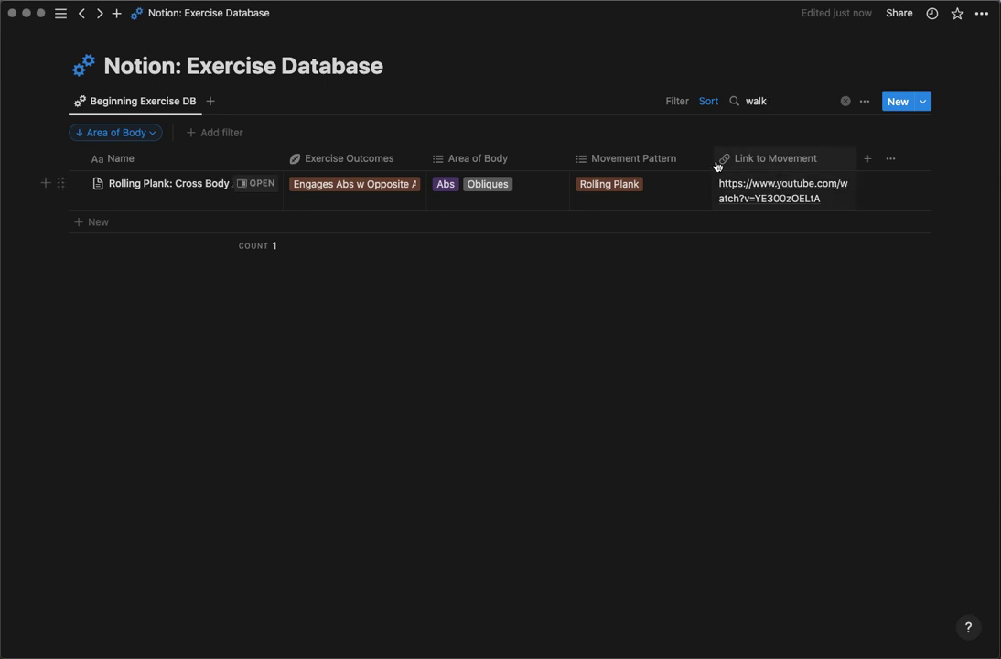
{"action": "left_click", "coordinate": [247, 184]}
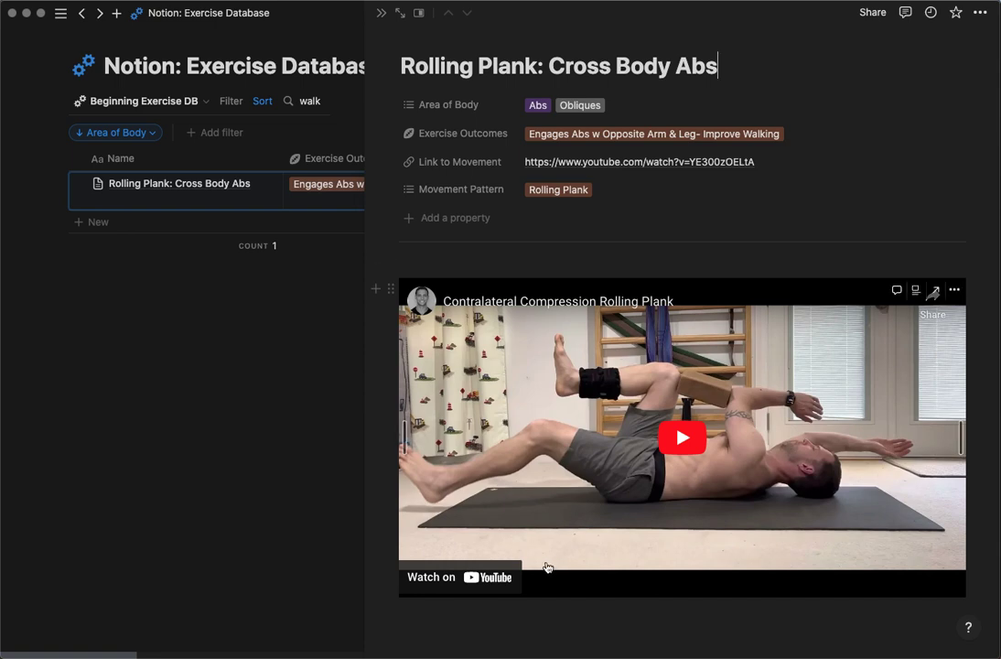
- Play the Rolling Plank entry's embedded video, skip ahead in it to about 0:25, pause it and close the entry
{"action": "left_click", "coordinate": [521, 519]}
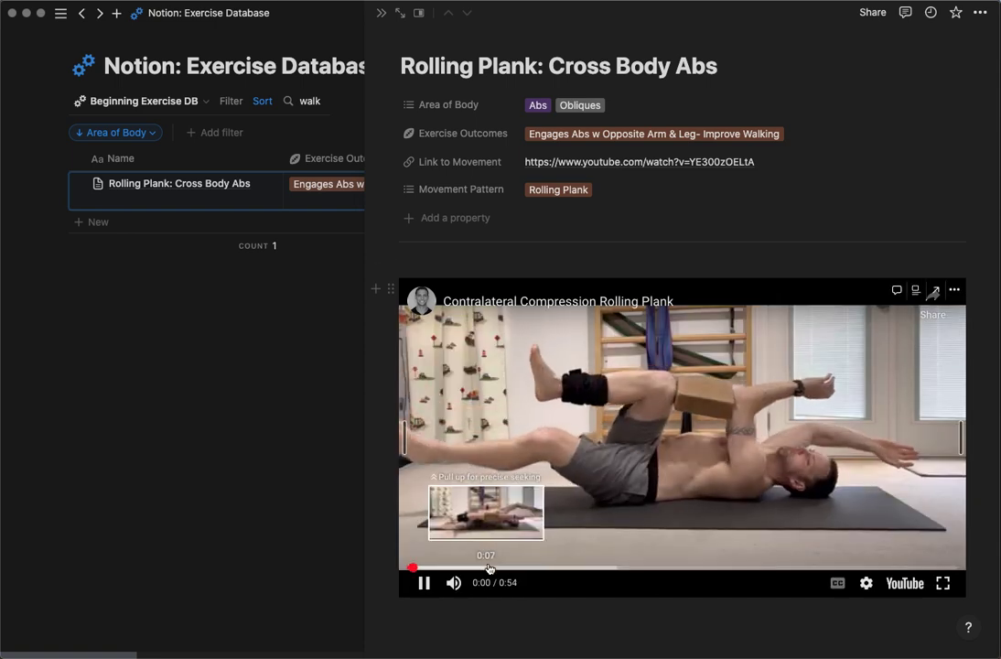
{"action": "left_click", "coordinate": [478, 567]}
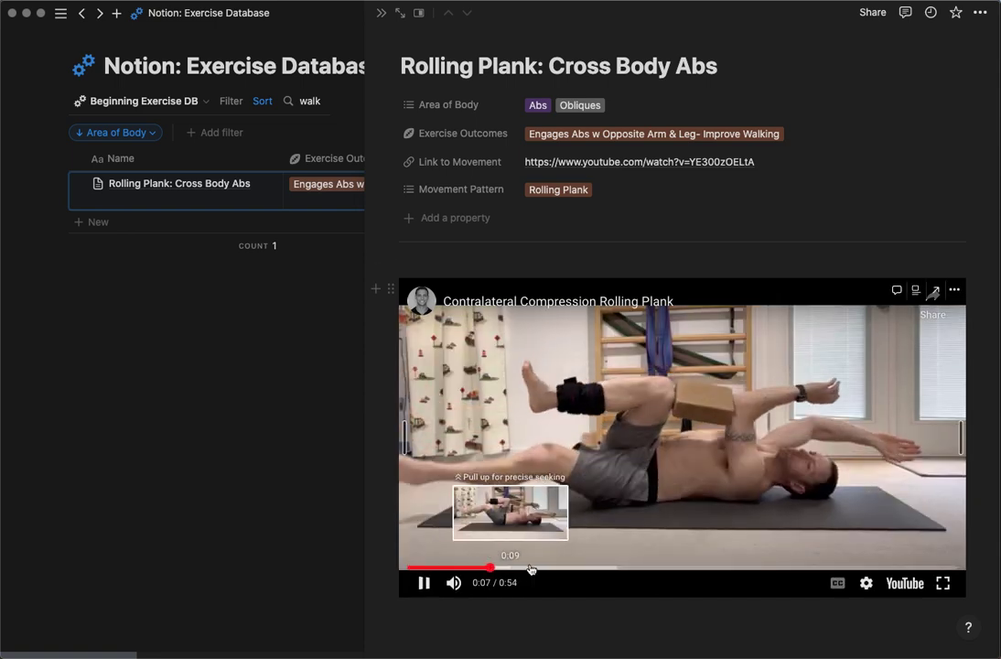
{"action": "left_click", "coordinate": [530, 567]}
{"action": "left_click", "coordinate": [602, 567]}
{"action": "left_click", "coordinate": [661, 567]}
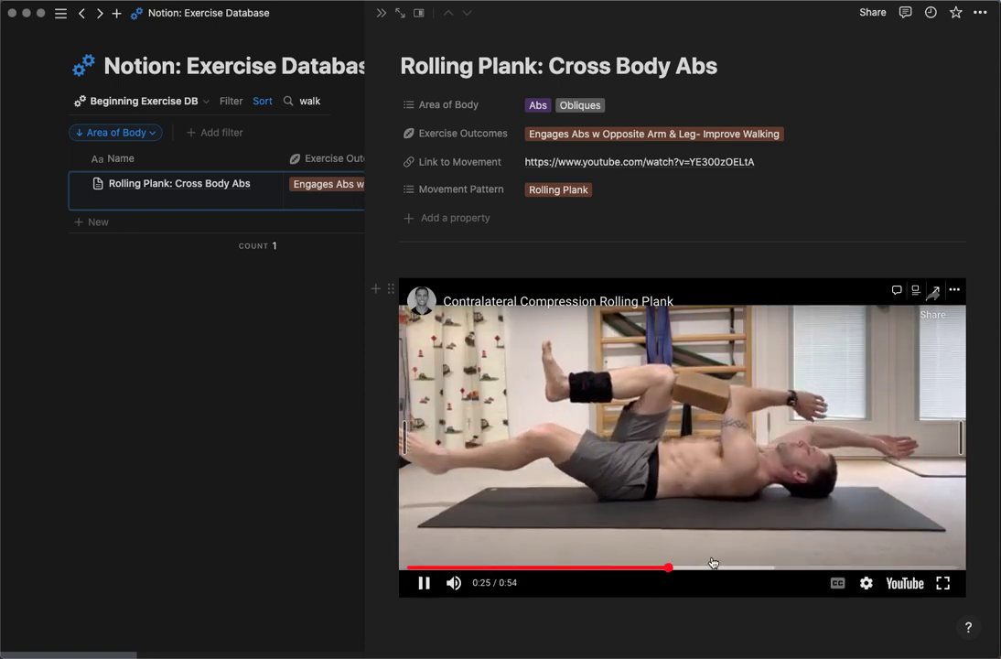
{"action": "left_click", "coordinate": [423, 582]}
{"action": "left_click", "coordinate": [382, 12]}
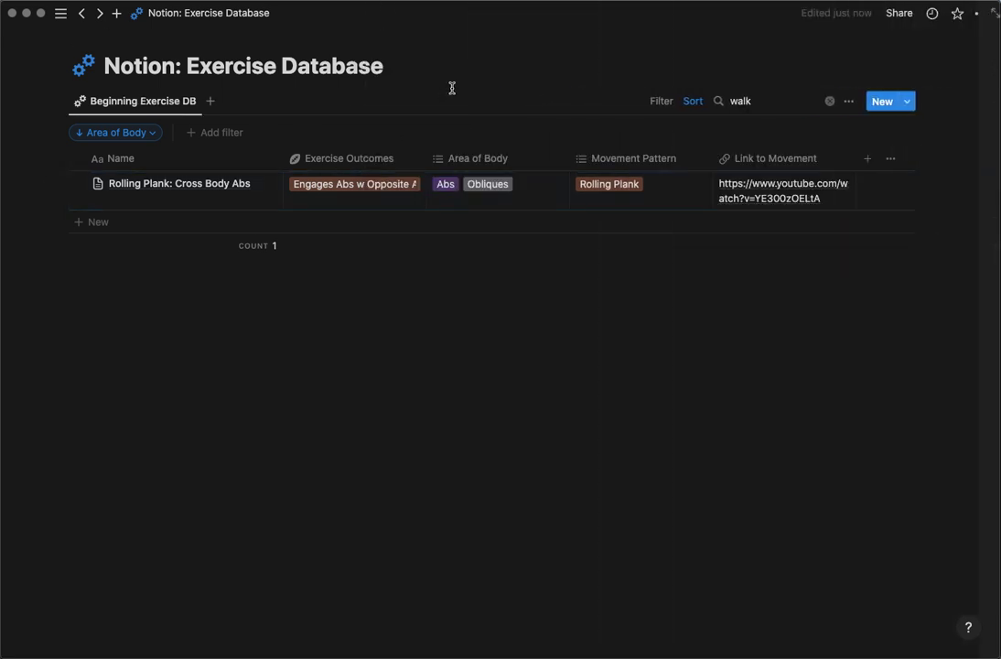
- Clear the "walk" search and add a new entry to the exercise database
{"action": "left_click", "coordinate": [842, 100]}
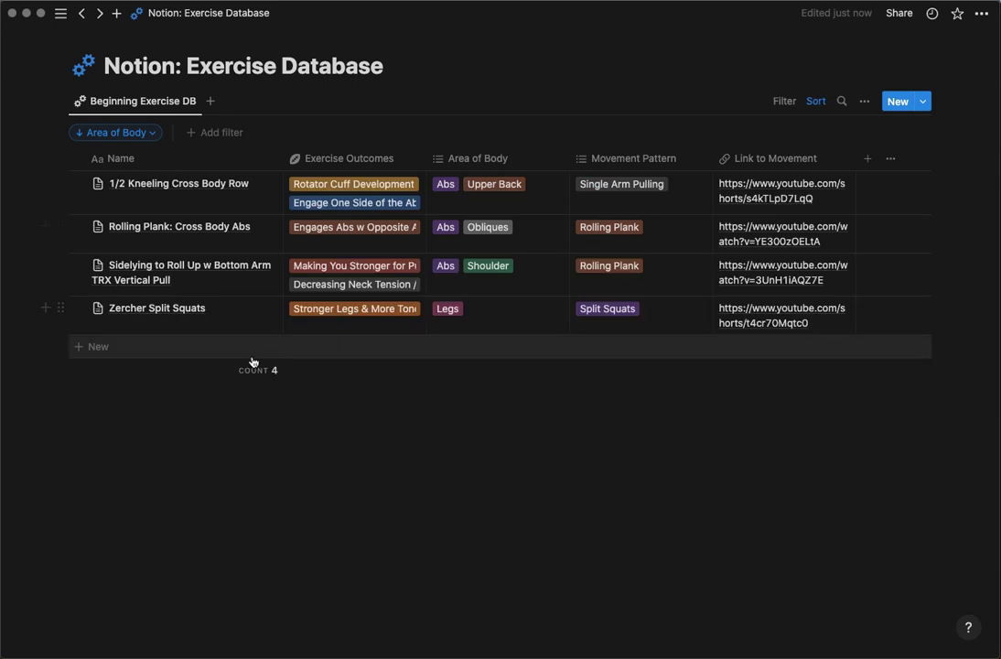
{"action": "left_click", "coordinate": [161, 344]}
{"action": "key", "text": "Escape"}
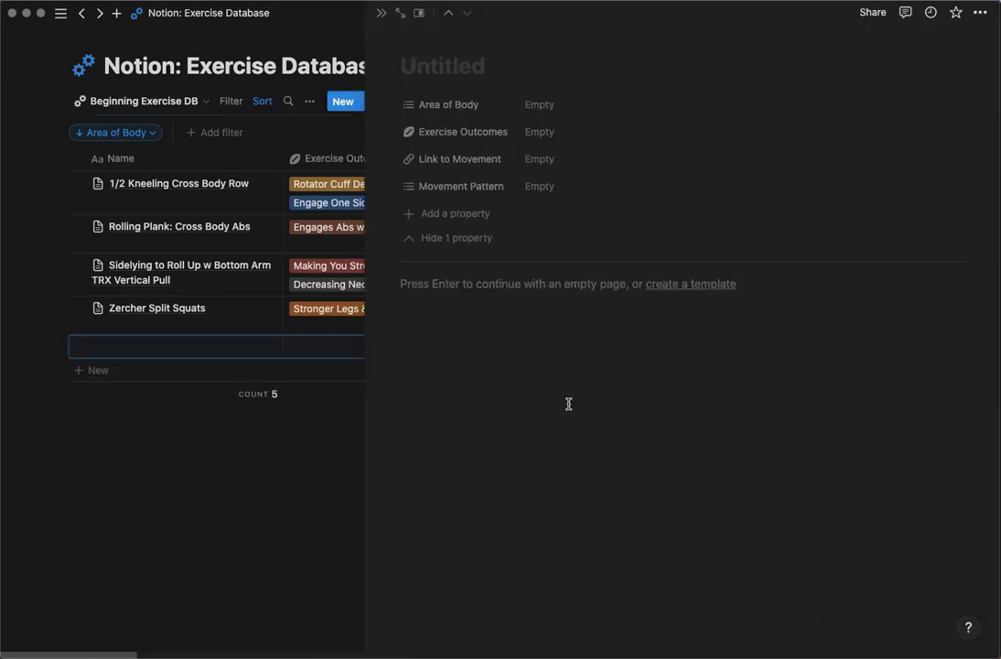
{"action": "left_click", "coordinate": [560, 356]}
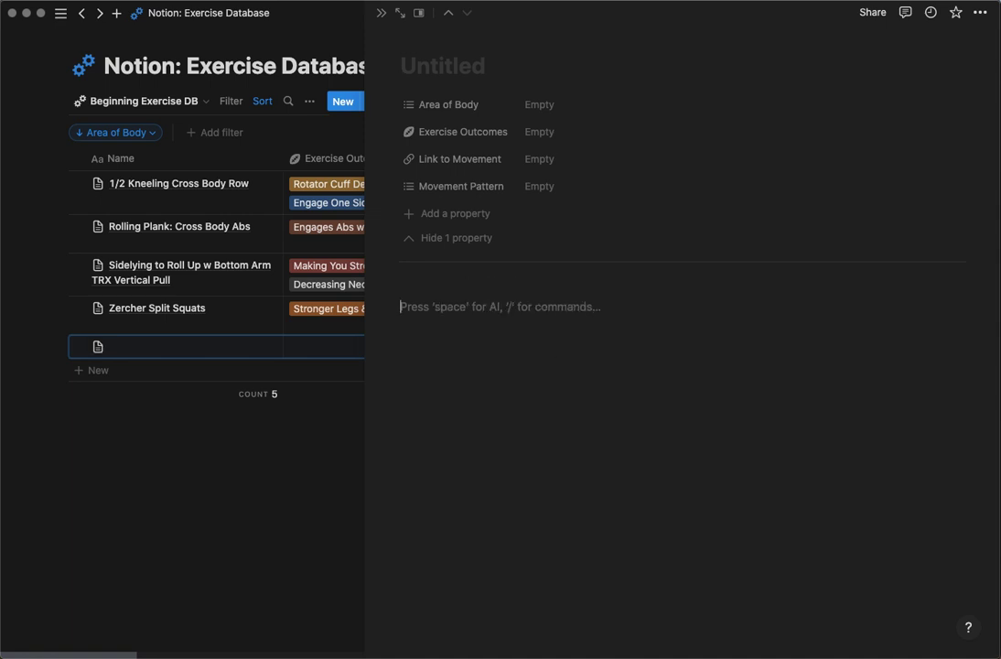
{"action": "left_click", "coordinate": [555, 356]}
{"action": "left_click", "coordinate": [521, 366]}
{"action": "type", "text": "https://www.youtube.com/watch?v=LbMXJX2ytJw"}
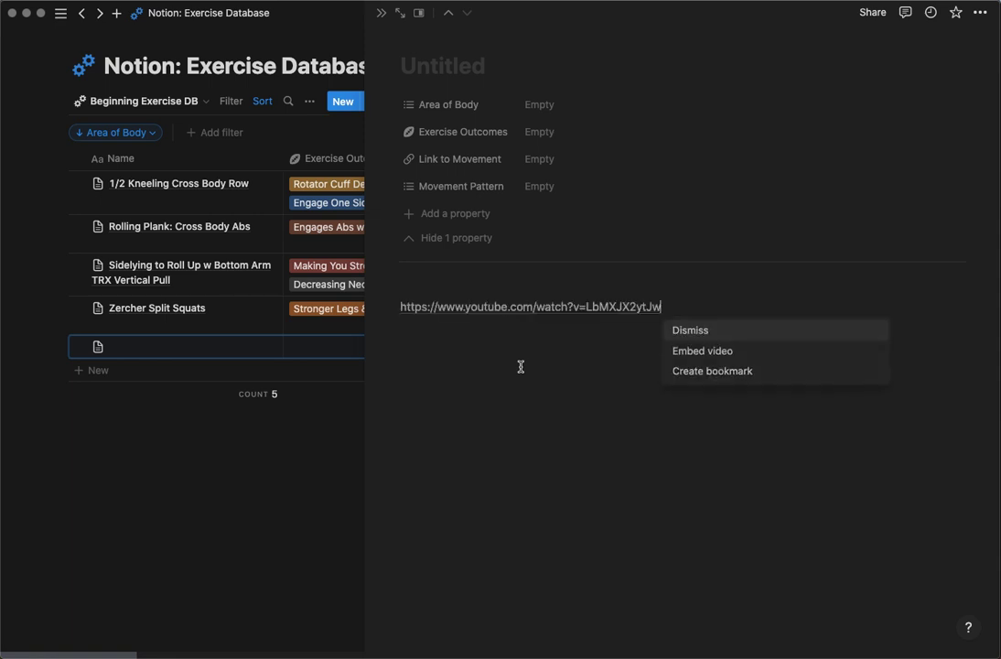
{"action": "left_click", "coordinate": [710, 351]}
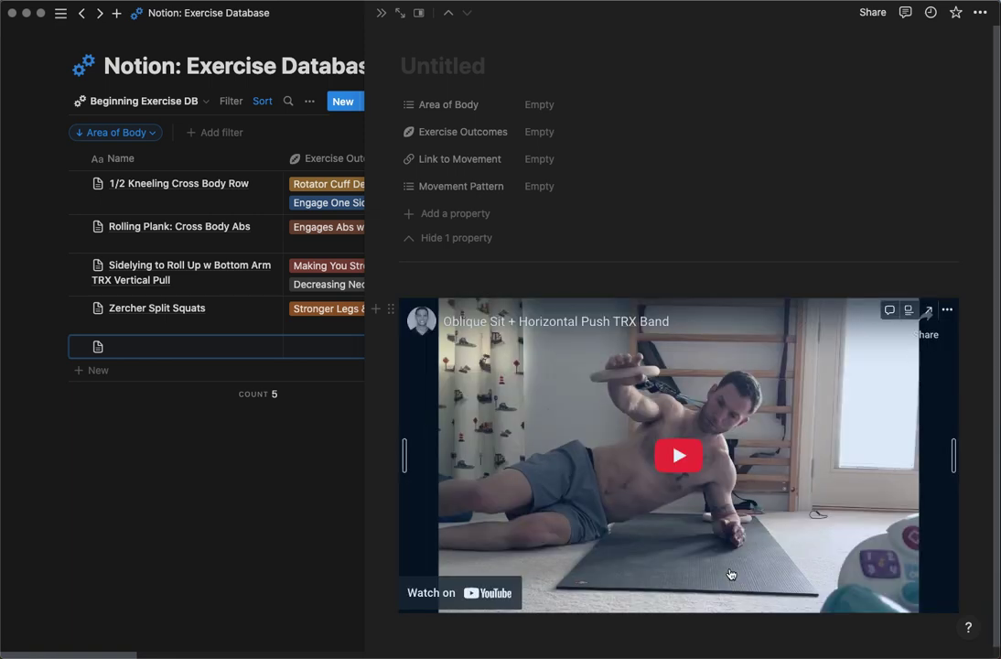
- Title the new entry "Oblique Sit + Horizontal Push TRX Band"
{"action": "left_click", "coordinate": [474, 69]}
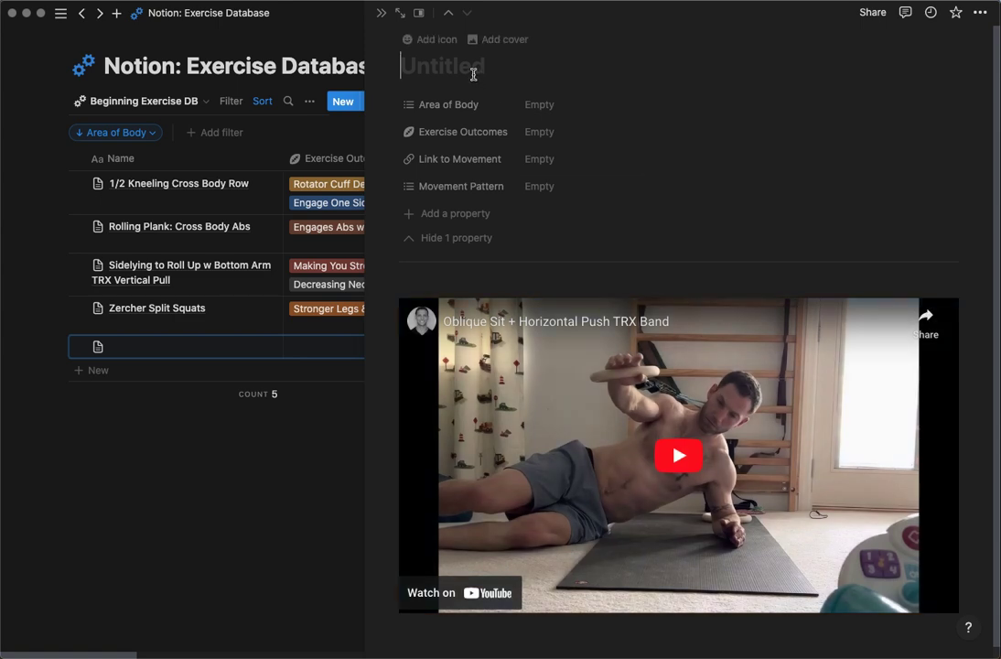
{"action": "type", "text": "Oblique Si"}
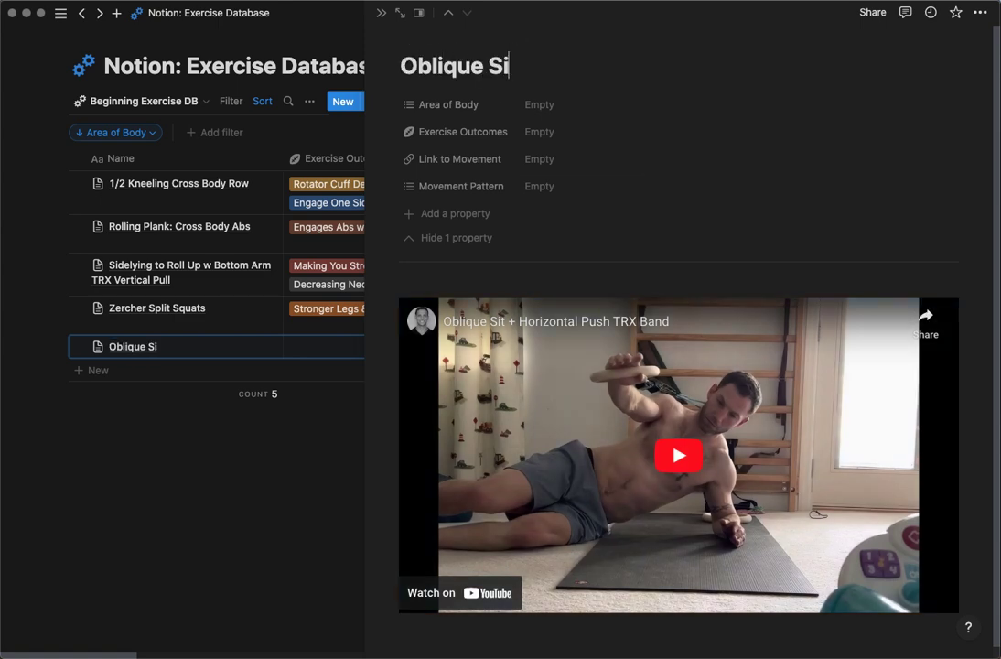
{"action": "type", "text": "t + Hori"}
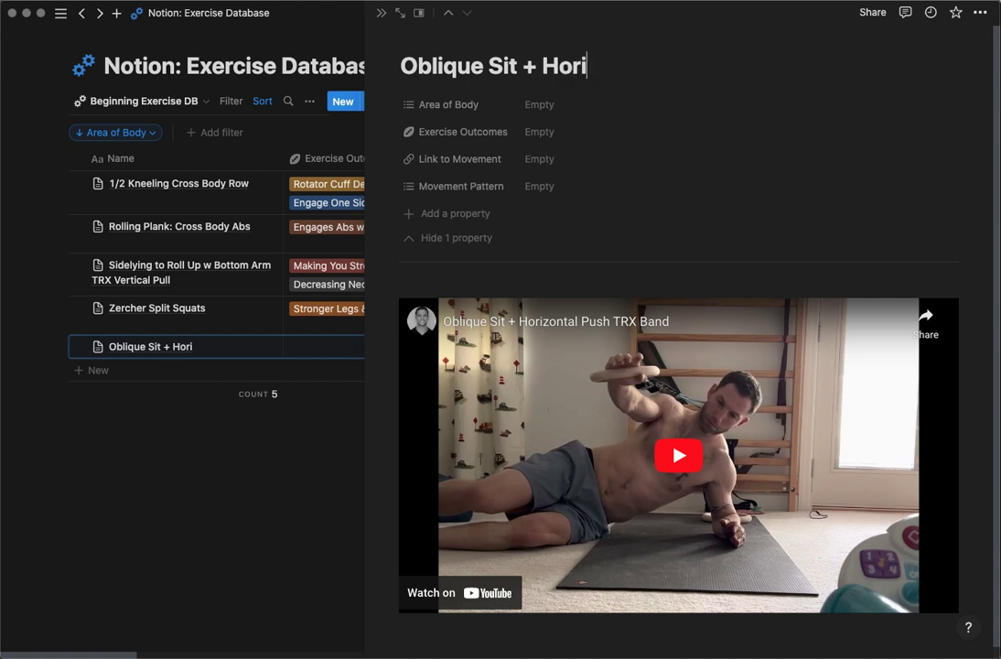
{"action": "type", "text": "zontal Push "}
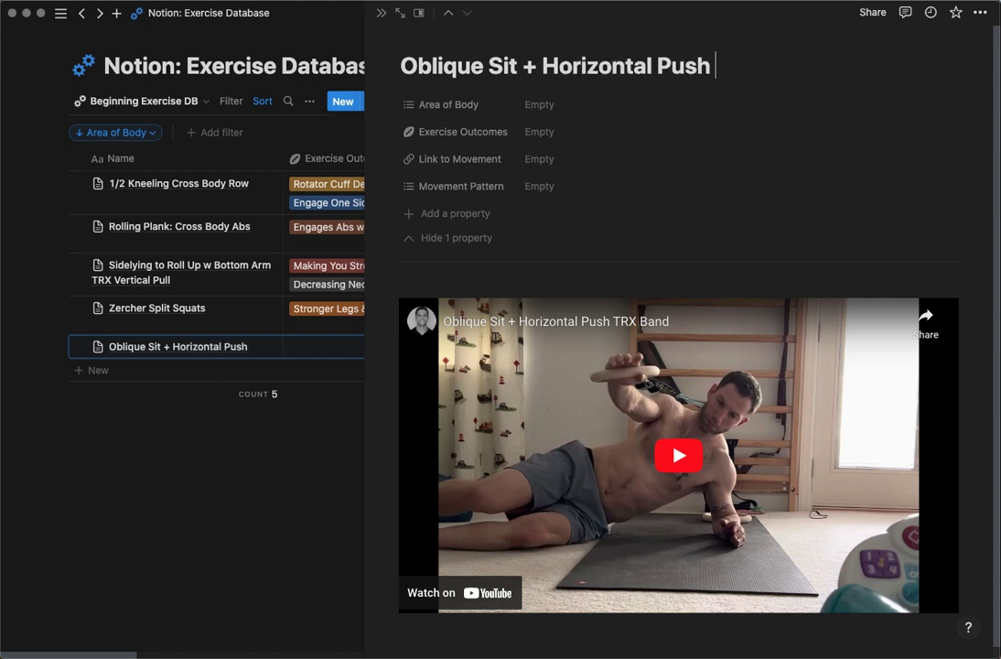
{"action": "type", "text": "TRX Band"}
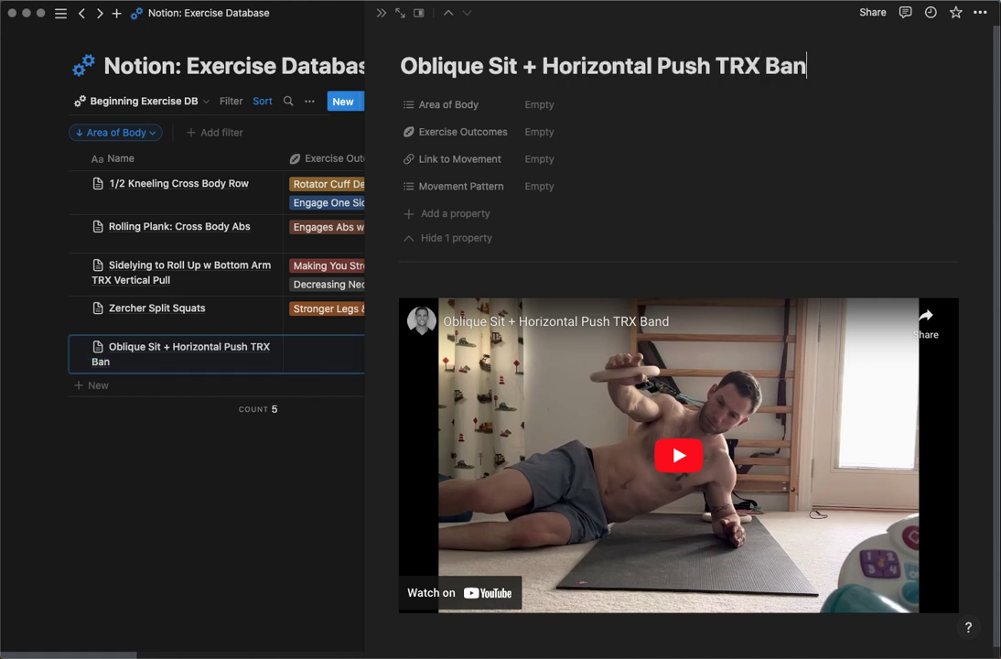
- Play and pause the Oblique Sit entry's embedded video, and dismiss the video suggestions
{"action": "left_click", "coordinate": [703, 494]}
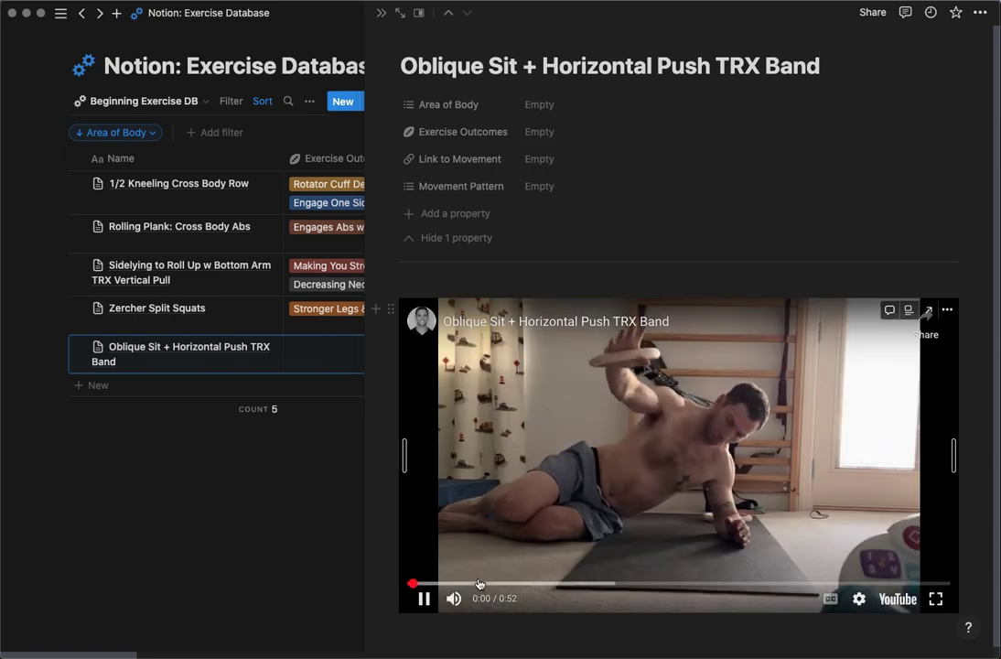
{"action": "left_click", "coordinate": [432, 596]}
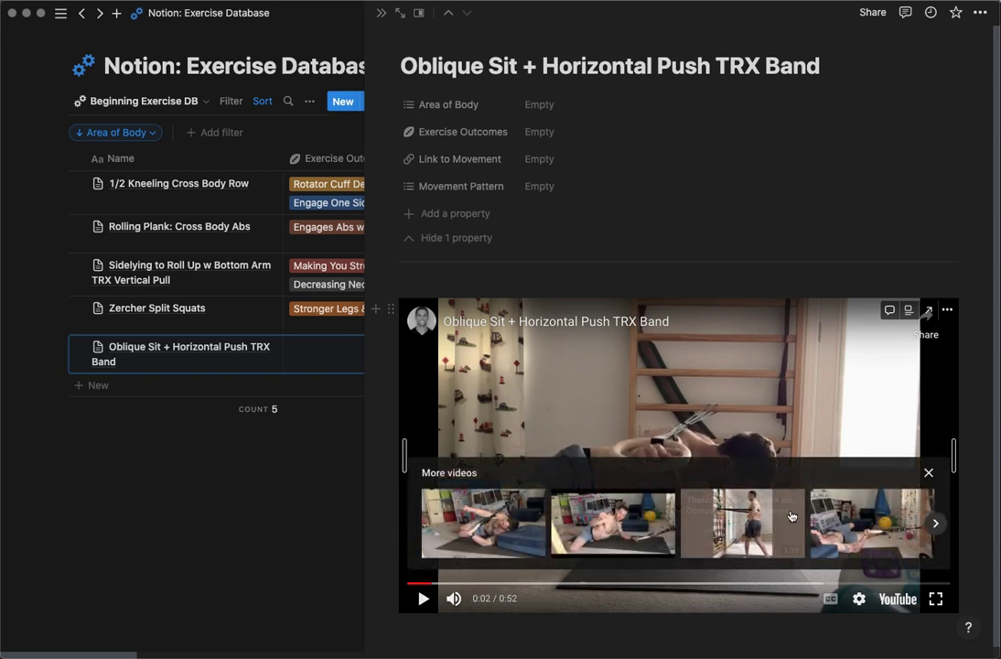
{"action": "right_click", "coordinate": [760, 530]}
{"action": "left_click", "coordinate": [762, 540]}
{"action": "left_click", "coordinate": [931, 475]}
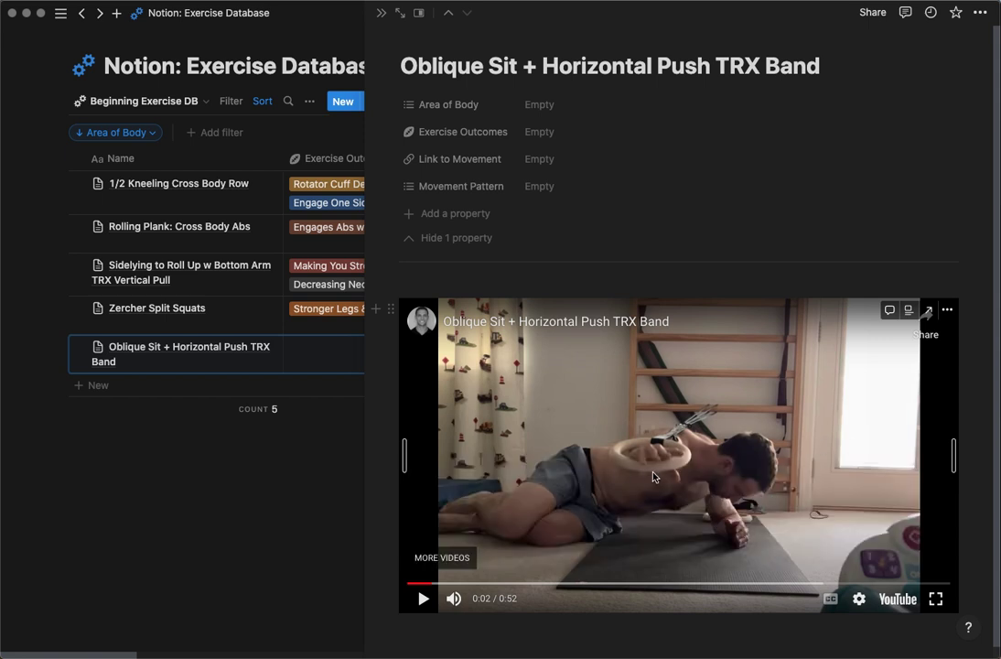
- Tag the Oblique Sit entry's Area of Body with Rib Cage, Upper Back and Chest, creating the Rib Cage and Chest options
{"action": "left_click", "coordinate": [549, 104]}
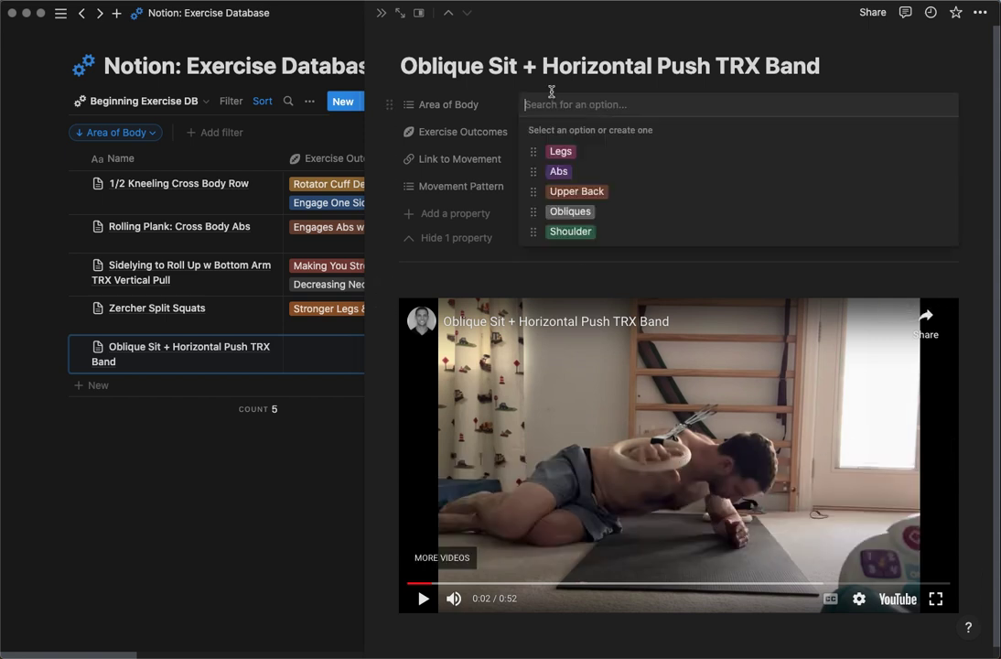
{"action": "type", "text": "Rib Cage"}
{"action": "key", "text": "Return"}
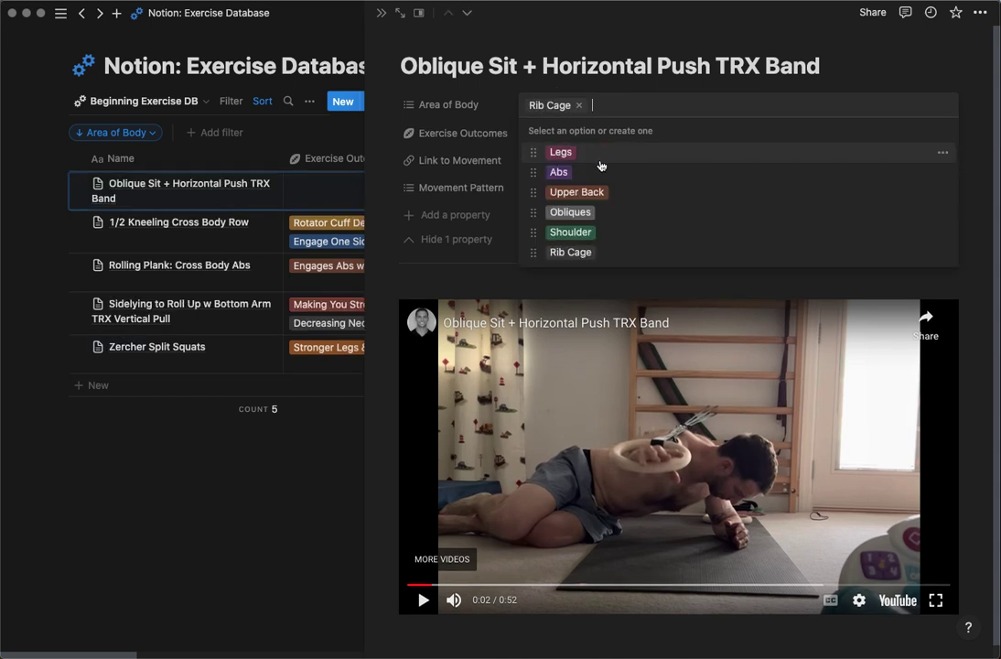
{"action": "left_click", "coordinate": [615, 193]}
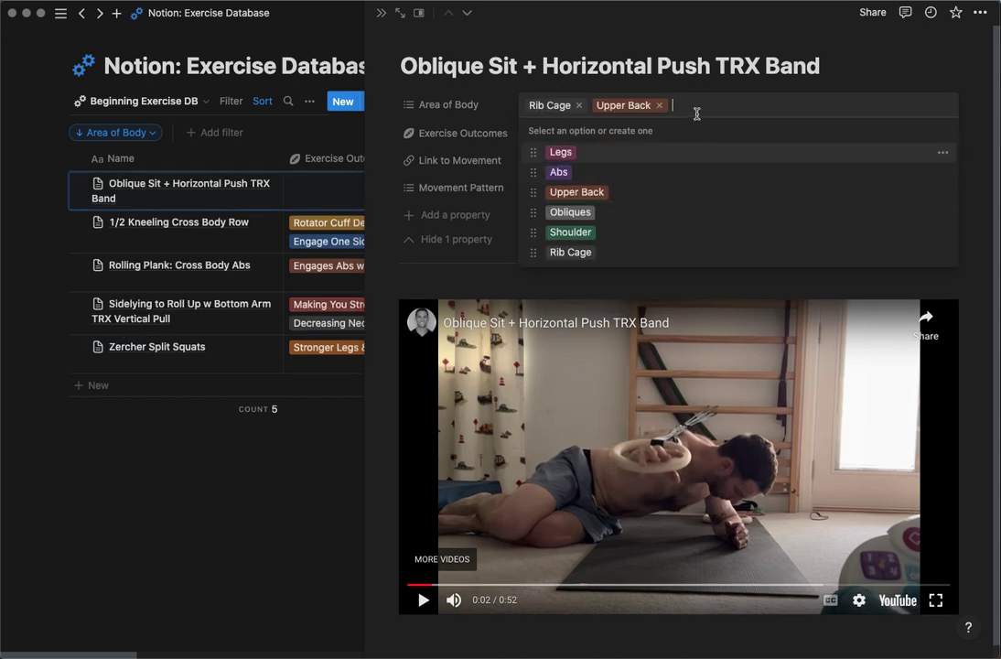
{"action": "type", "text": "Chest"}
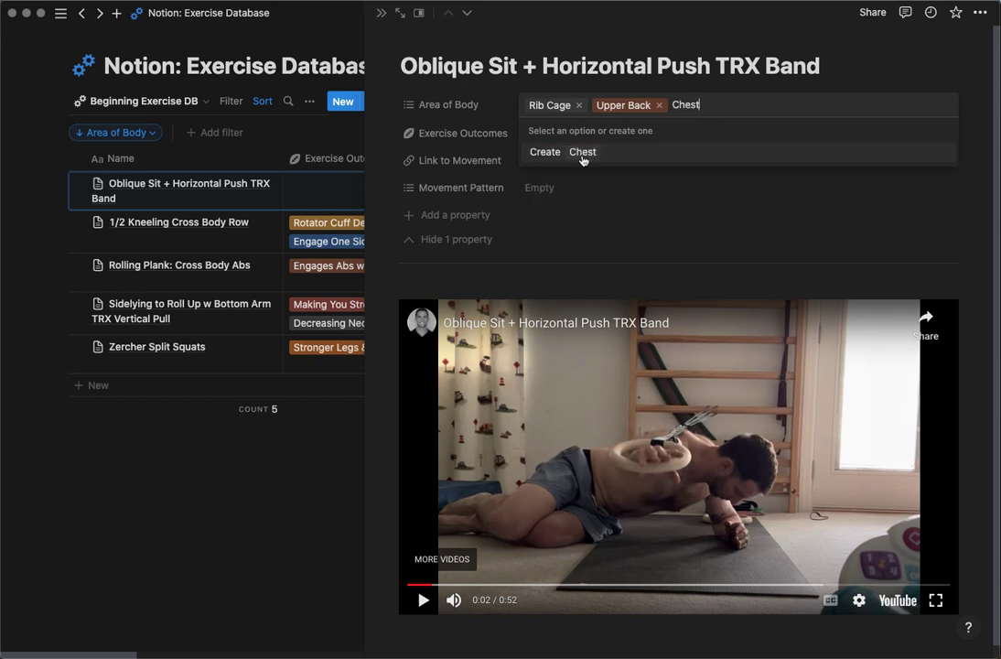
{"action": "left_click", "coordinate": [582, 152]}
{"action": "left_click", "coordinate": [545, 138]}
- Set the entry's Exercise Outcomes to a new option "Decrease Upper Back Tension" and the existing "Engage One Side of the Abs"
{"action": "left_click", "coordinate": [554, 133]}
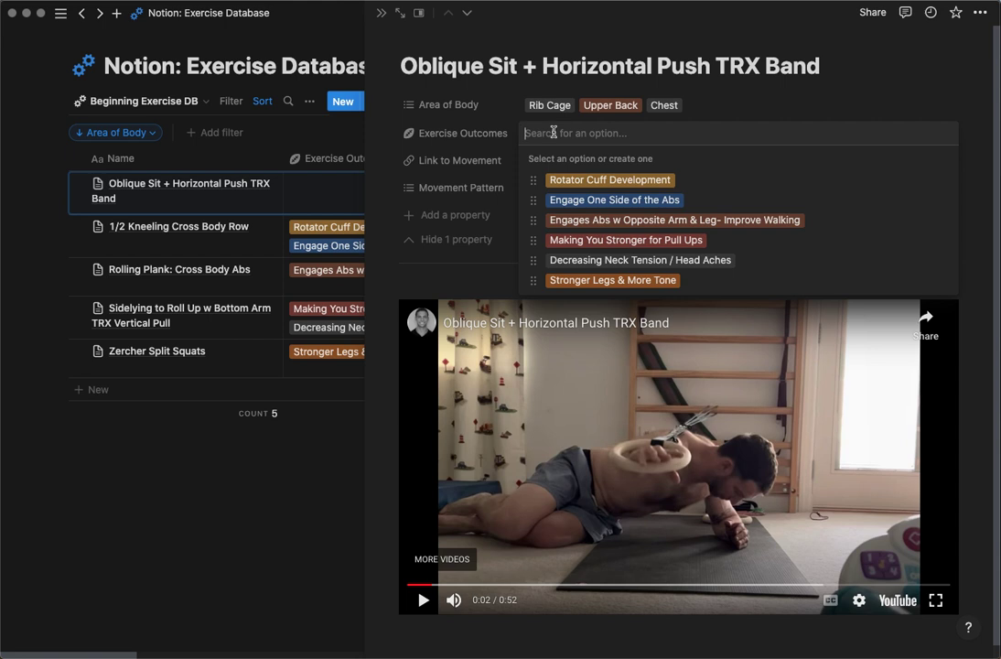
{"action": "type", "text": "Decrease "}
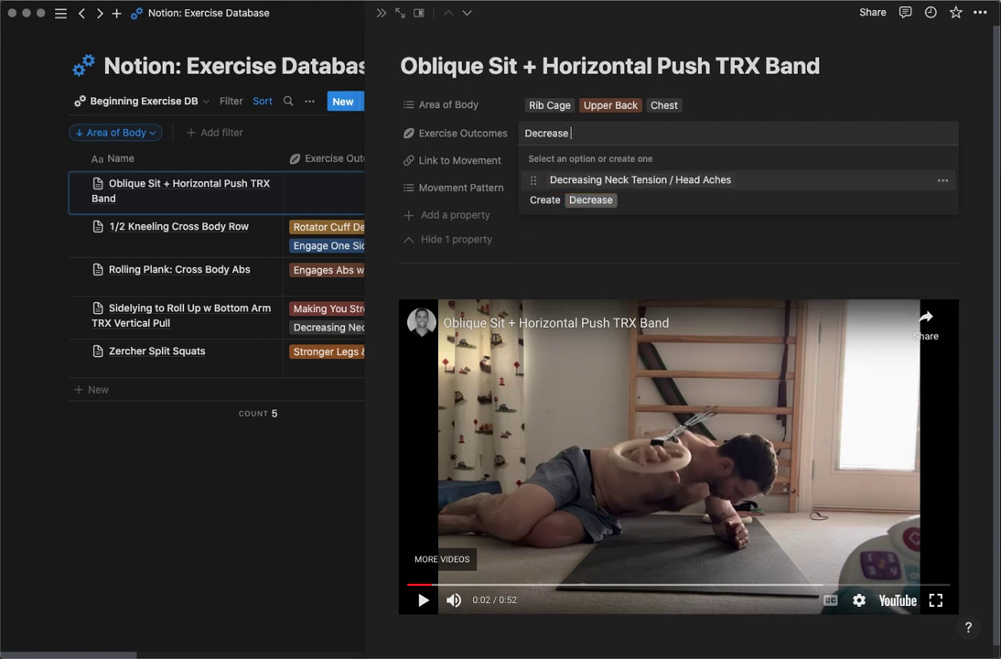
{"action": "type", "text": "Upper Back Te"}
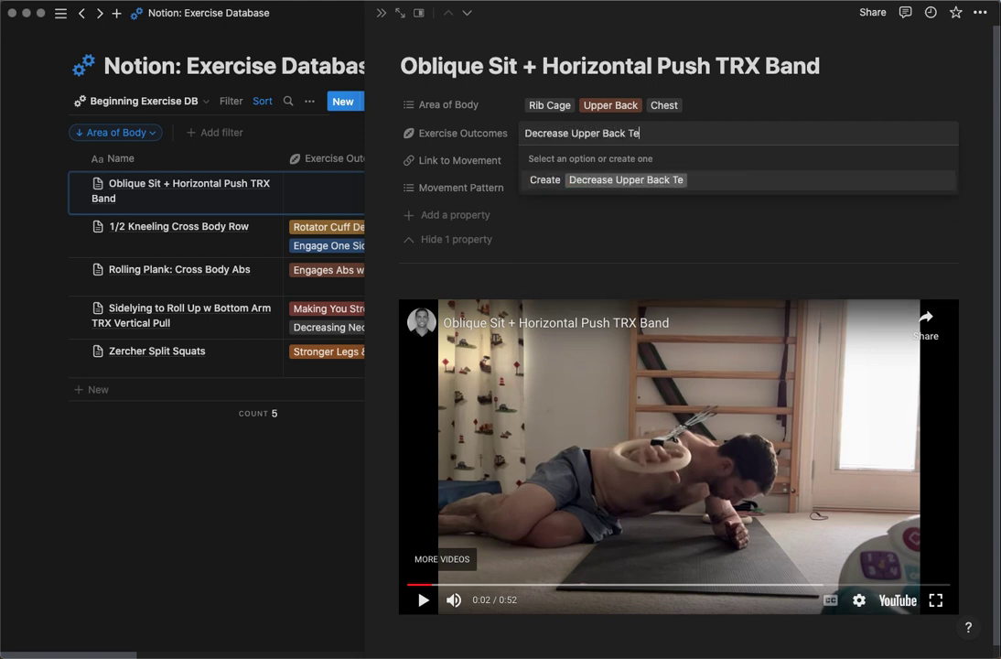
{"action": "type", "text": "nsion"}
{"action": "key", "text": "Return"}
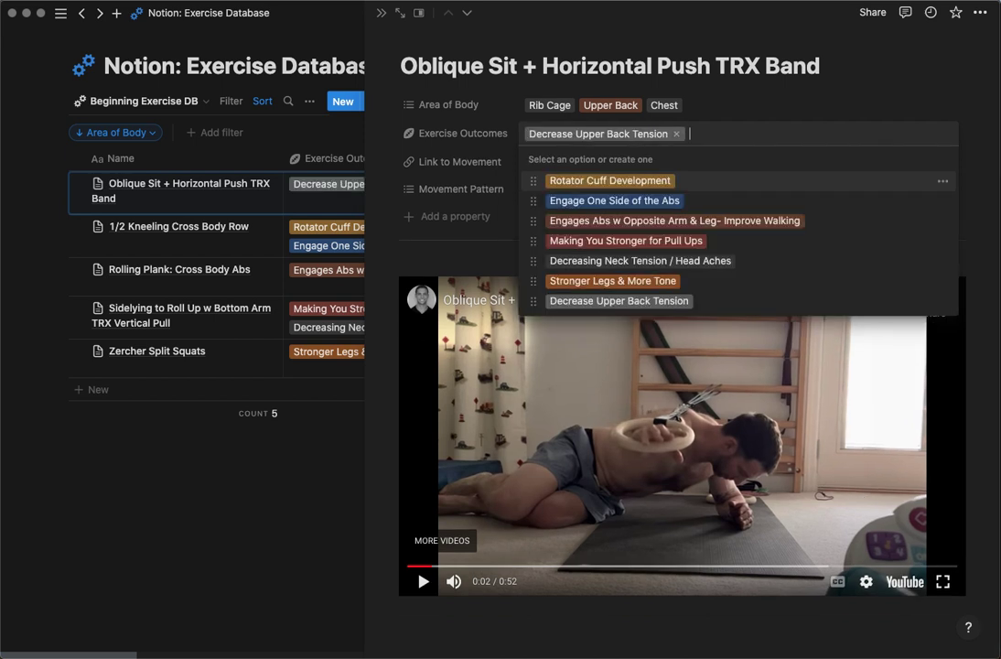
{"action": "left_click", "coordinate": [579, 202]}
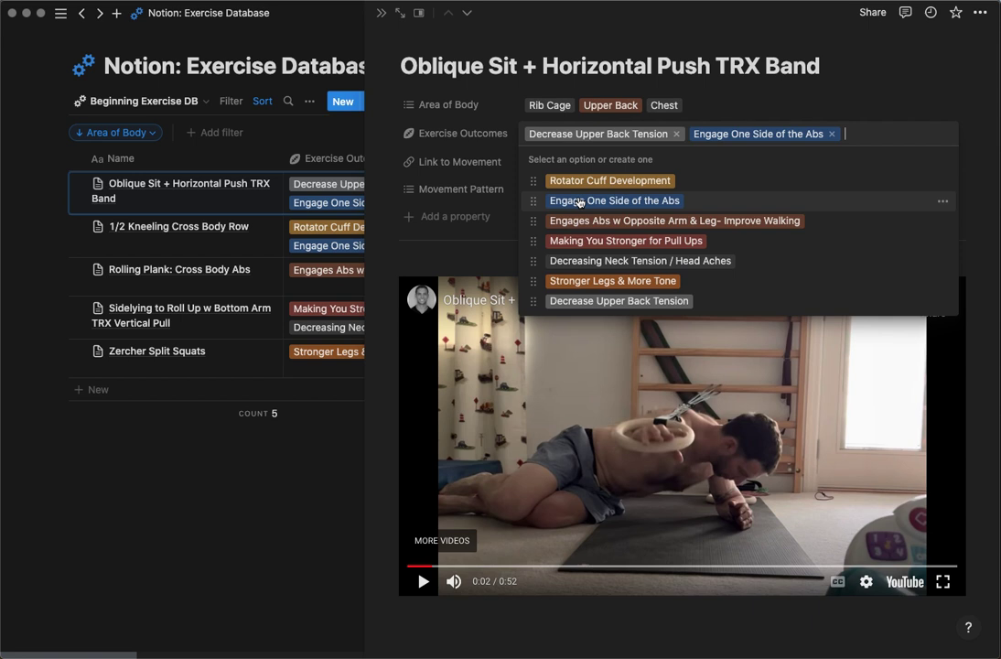
{"action": "left_click", "coordinate": [496, 191]}
- Create and assign the Movement Pattern options "Single Arm Pushing" and "Side Plank" for the Oblique Sit entry
{"action": "left_click", "coordinate": [539, 189]}
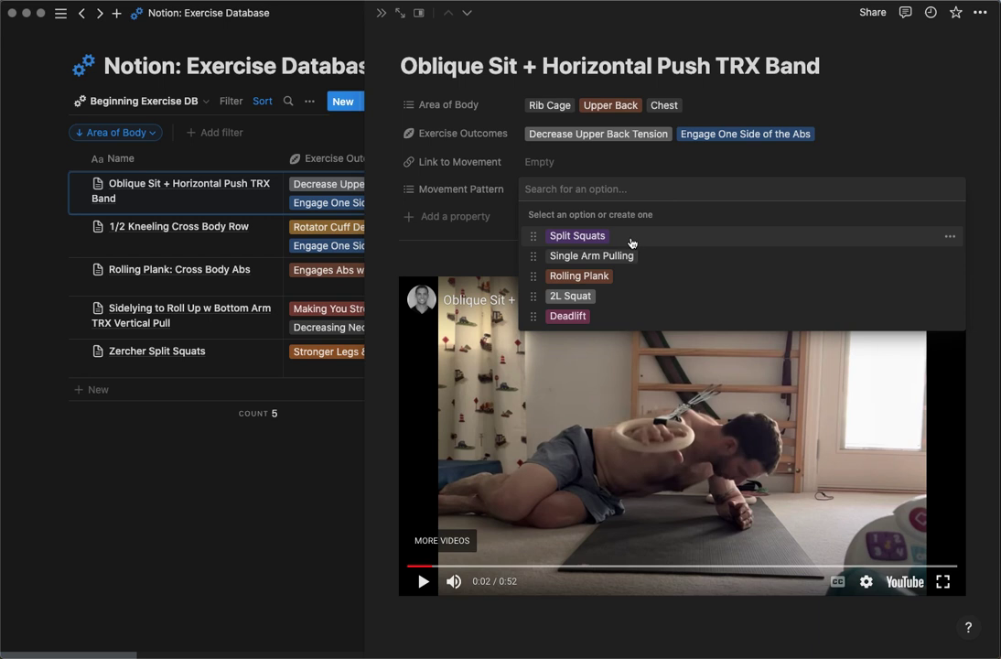
{"action": "type", "text": "Sing"}
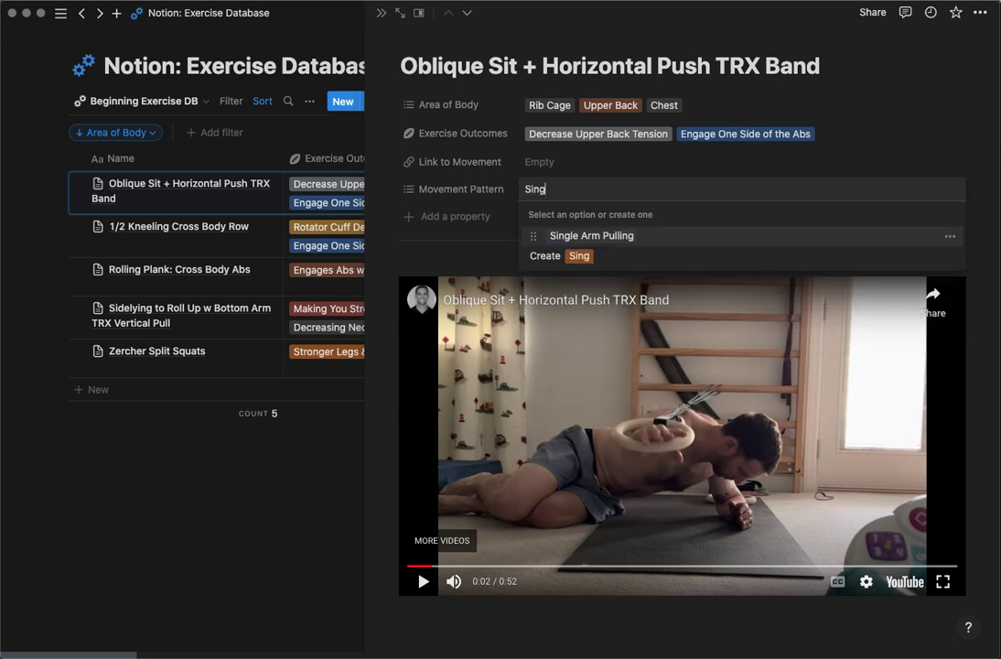
{"action": "type", "text": "le Arm Pushing"}
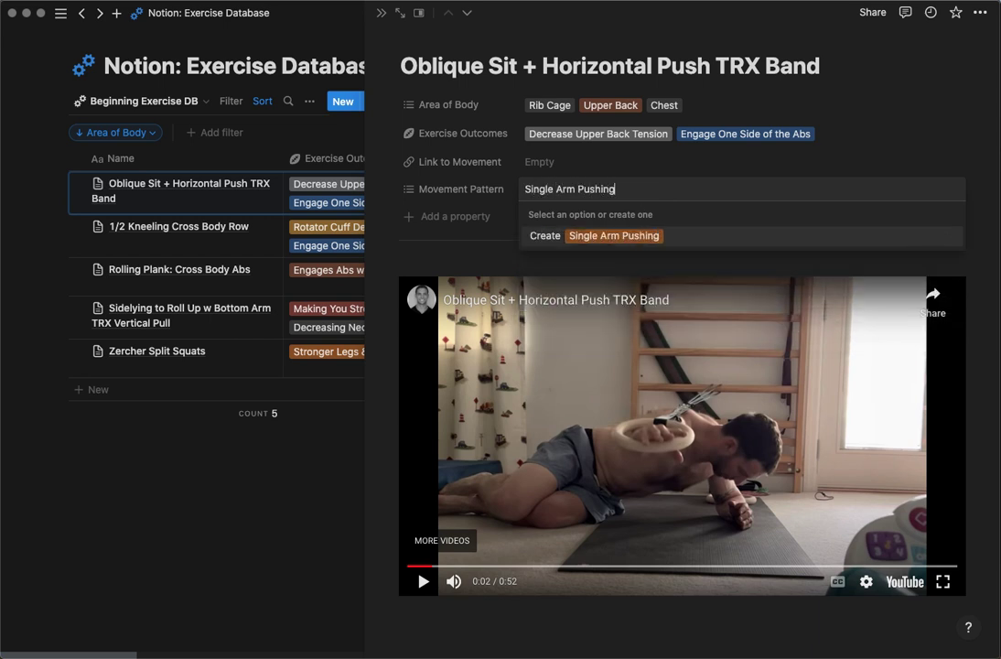
{"action": "key", "text": "Return"}
{"action": "type", "text": "1/2"}
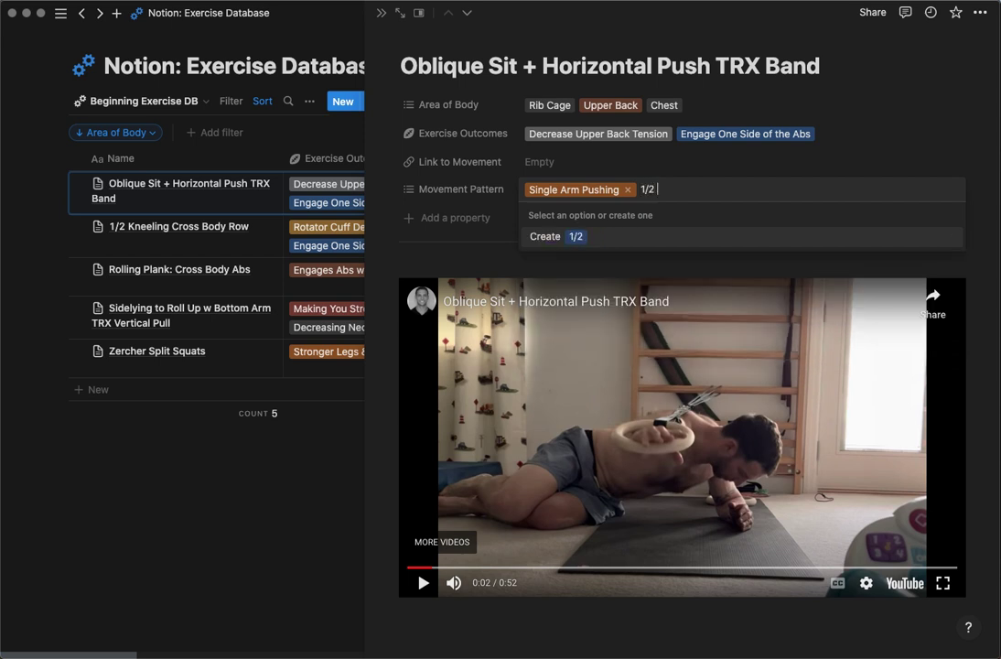
{"action": "key", "text": "BackSpace"}
{"action": "type", "text": "Side Plank"}
{"action": "key", "text": "Return"}
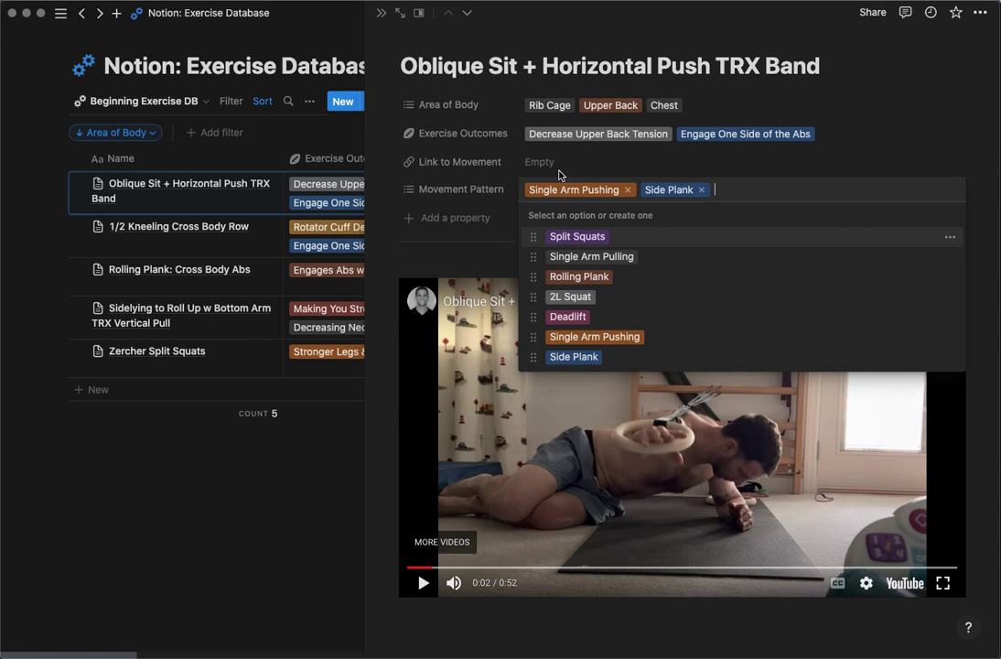
- Paste the copied YouTube link into the Oblique Sit entry's Link to Movement property
{"action": "left_click", "coordinate": [558, 162]}
{"action": "key", "text": "super+v"}
{"action": "key", "text": "Return"}
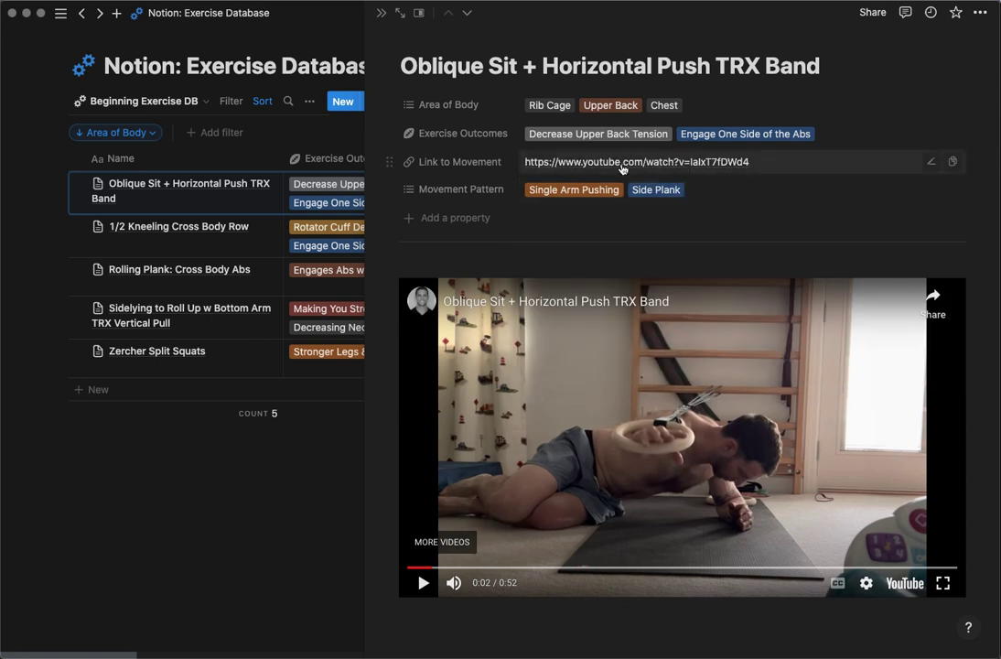
- Set the Link to Movement property to Always hide and collapse the hidden property in the entry
{"action": "left_click", "coordinate": [389, 162]}
{"action": "mouse_move", "coordinate": [436, 237]}
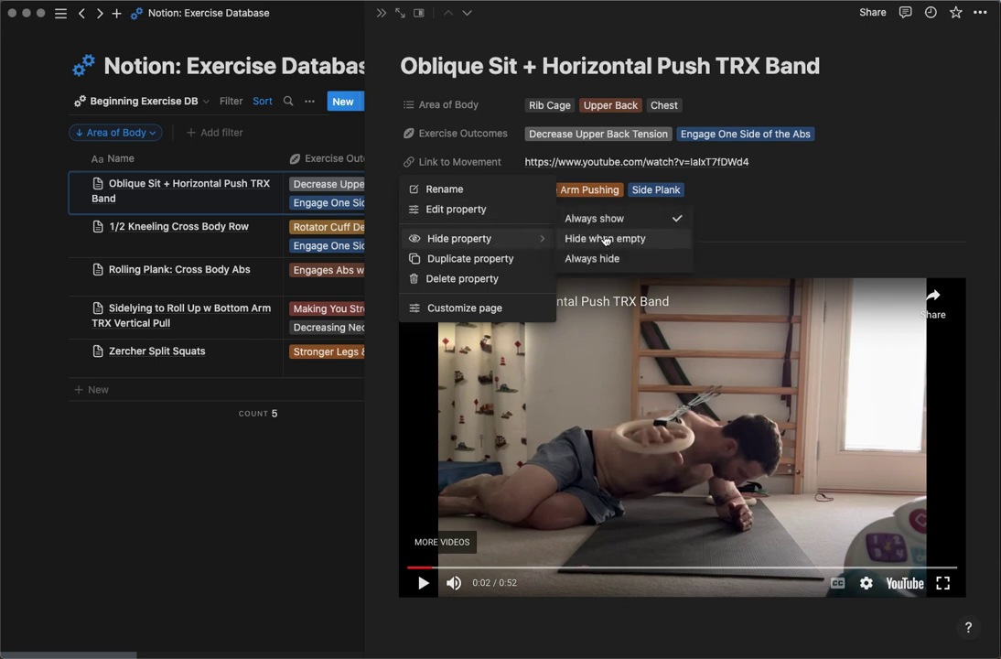
{"action": "left_click", "coordinate": [613, 259]}
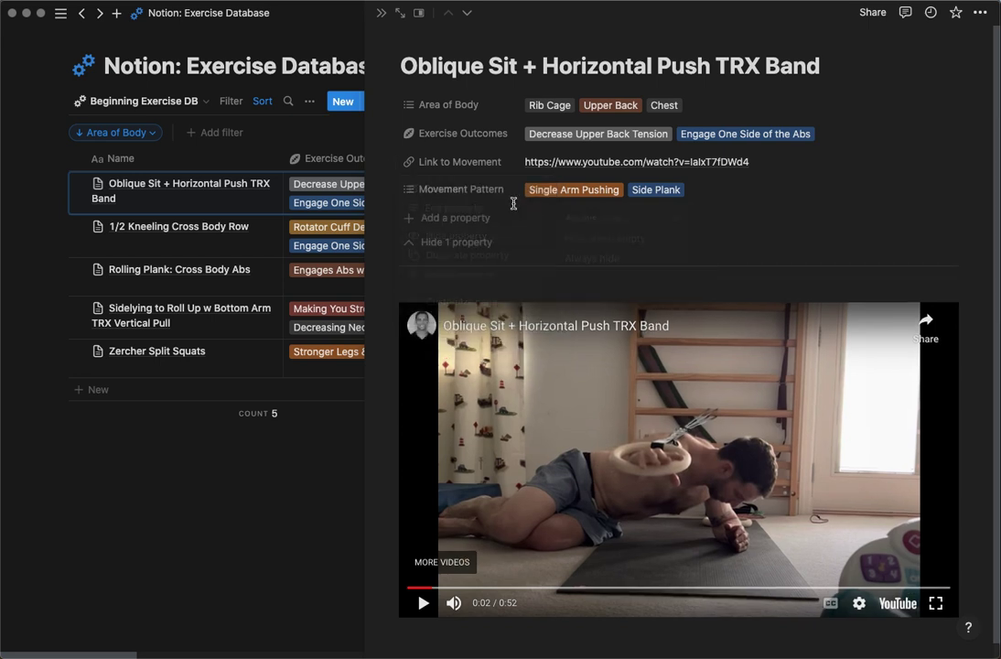
{"action": "left_click", "coordinate": [477, 244]}
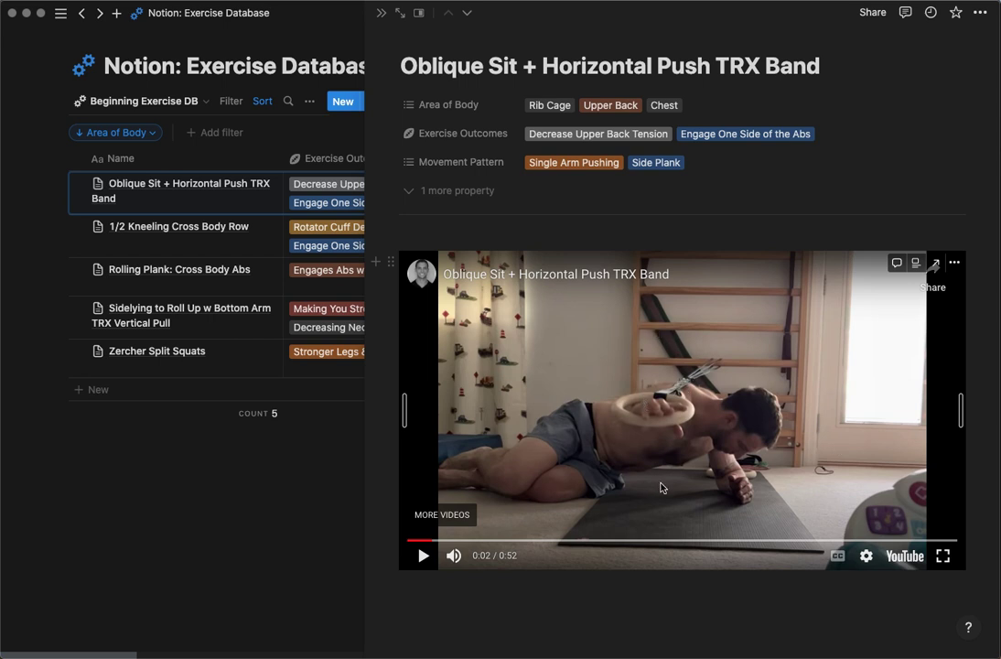
- Play the Oblique Sit entry's embedded video, skip ahead through it, pause it, and move to 0:29
{"action": "left_click", "coordinate": [423, 556]}
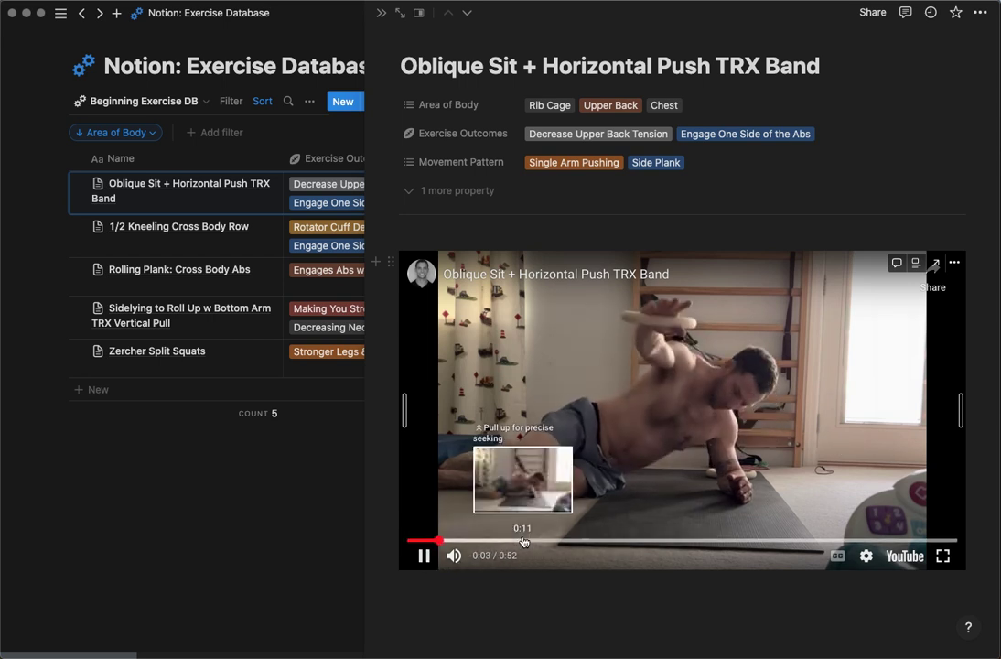
{"action": "left_click", "coordinate": [522, 541]}
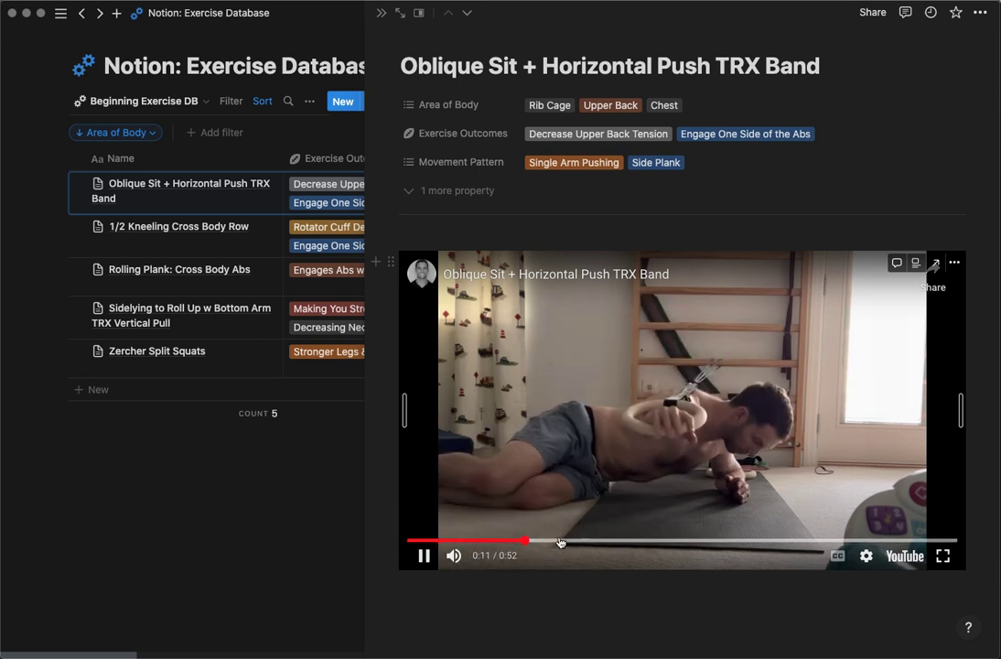
{"action": "left_click", "coordinate": [608, 541]}
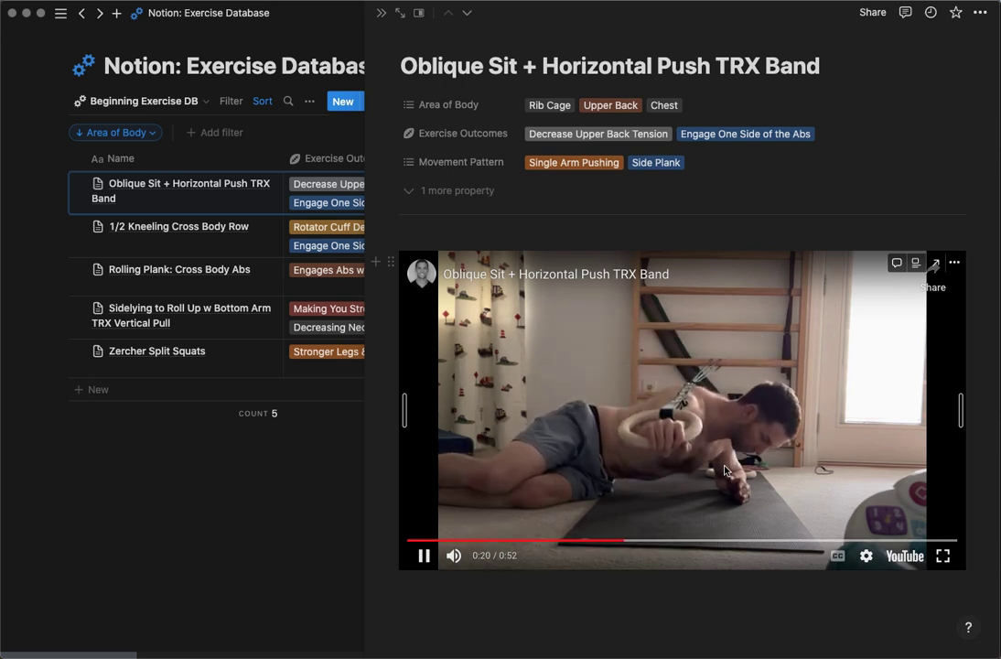
{"action": "left_click", "coordinate": [424, 557]}
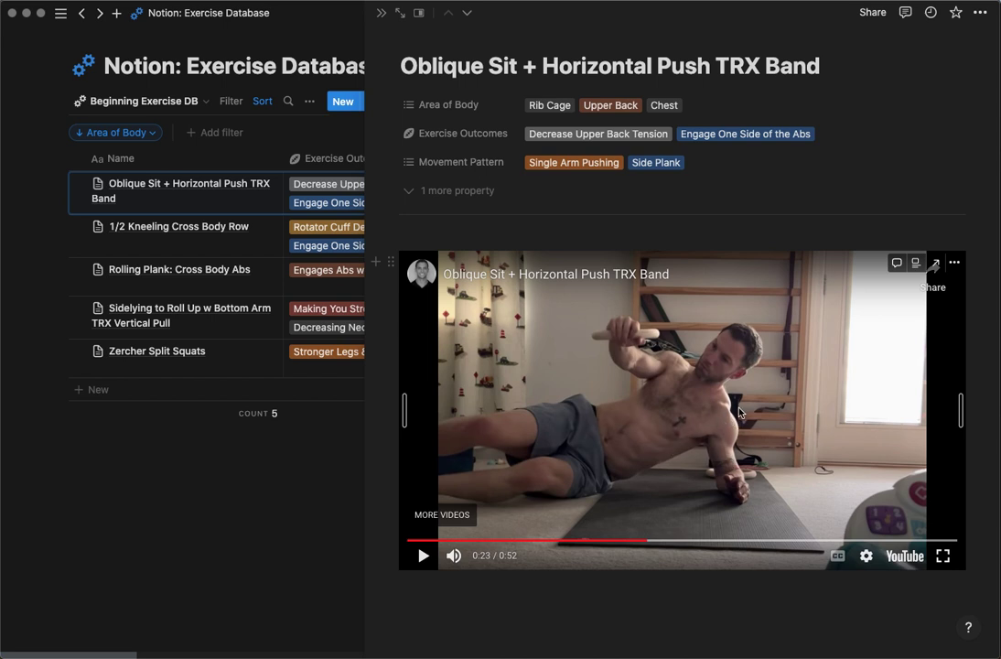
{"action": "left_click", "coordinate": [709, 540]}
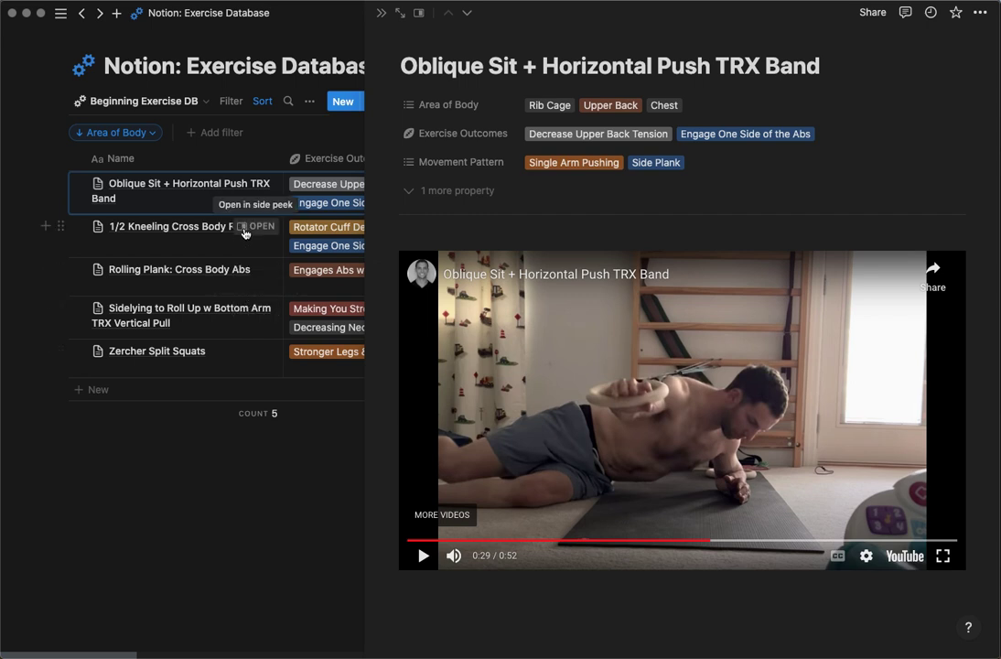
- Open the 1/2 Kneeling Cross Body Row entry and view its tags and embedded video
{"action": "left_click", "coordinate": [245, 228]}
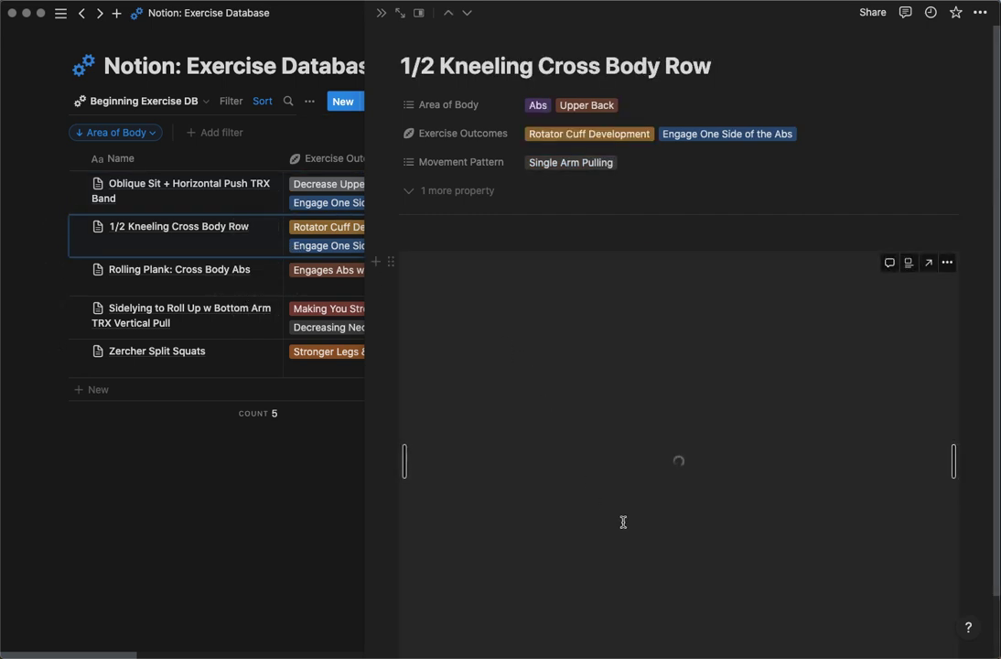
{"action": "scroll", "coordinate": [620, 519], "scroll_direction": "down", "scroll_amount": 1}
{"action": "scroll", "coordinate": [620, 520], "scroll_direction": "down", "scroll_amount": 1}
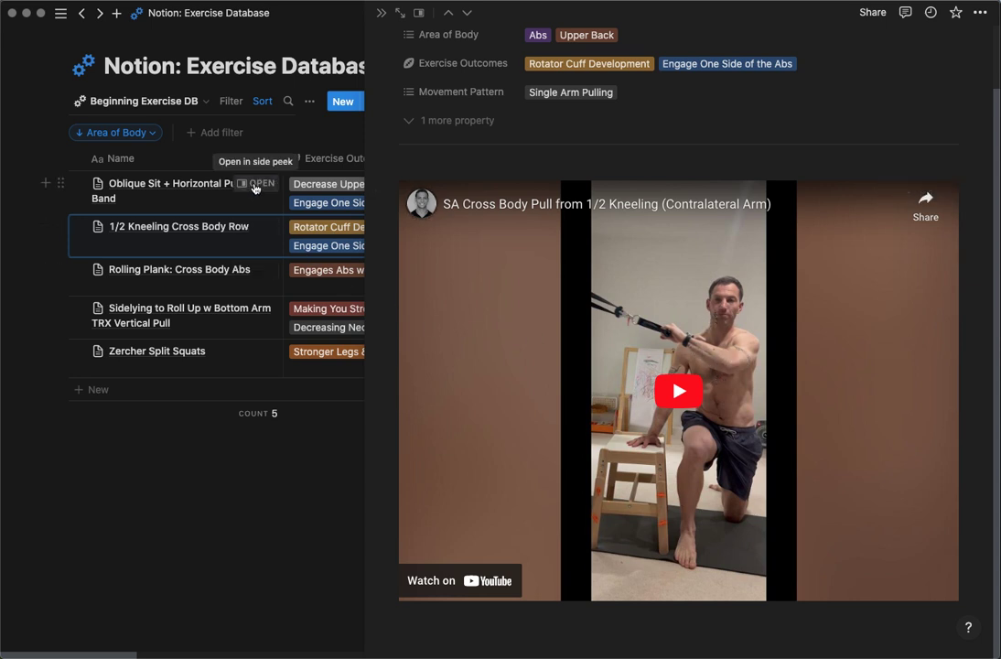
- Reopen the Oblique Sit entry, play its video from about 0:22, pause it, and dismiss the video suggestions
{"action": "left_click", "coordinate": [255, 183]}
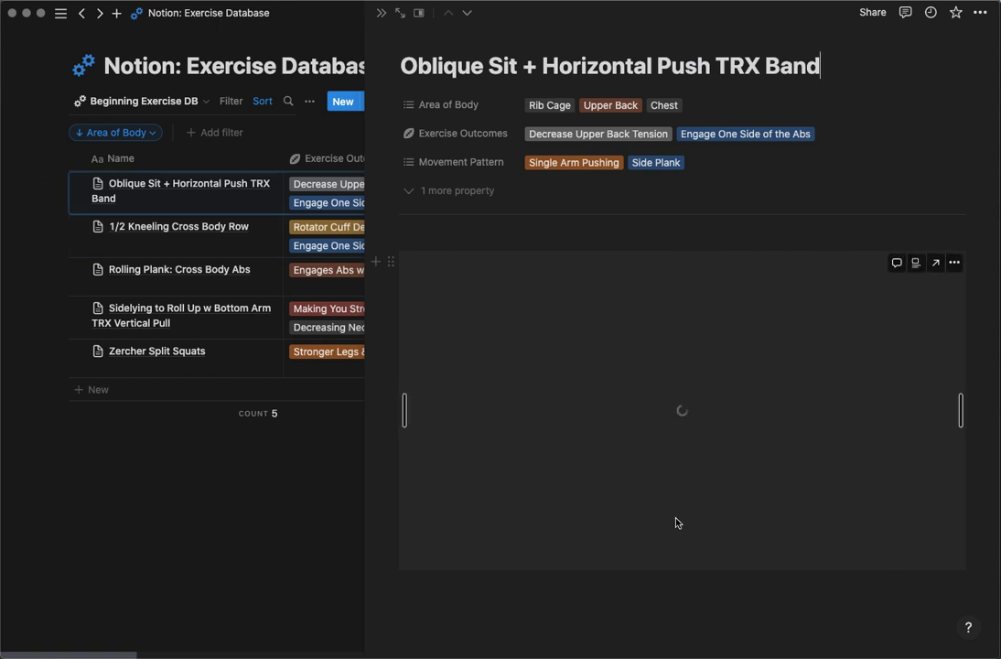
{"action": "left_click", "coordinate": [688, 414]}
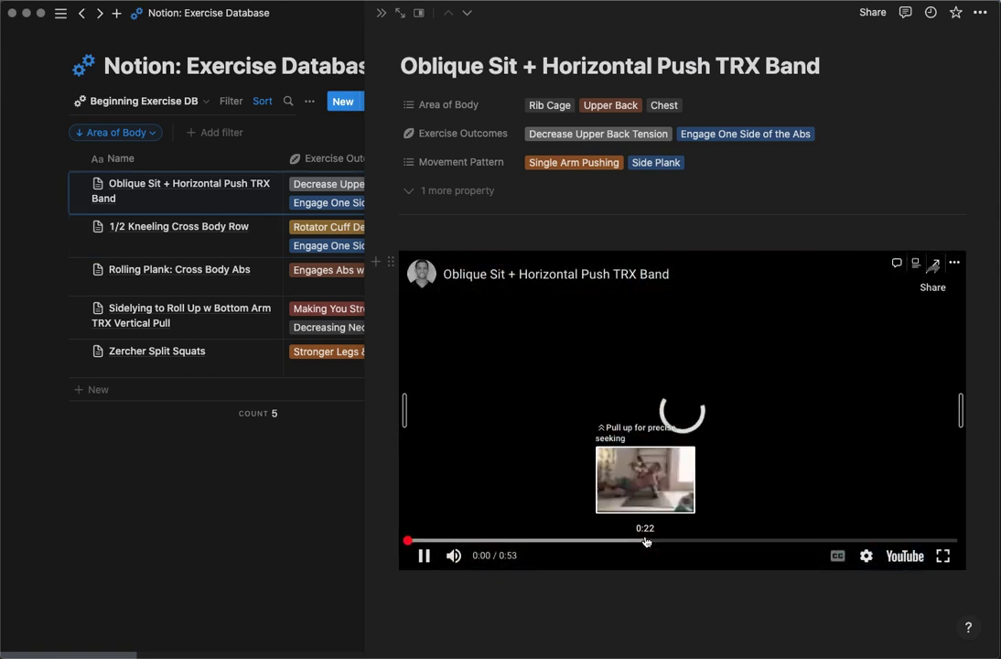
{"action": "left_click", "coordinate": [645, 541]}
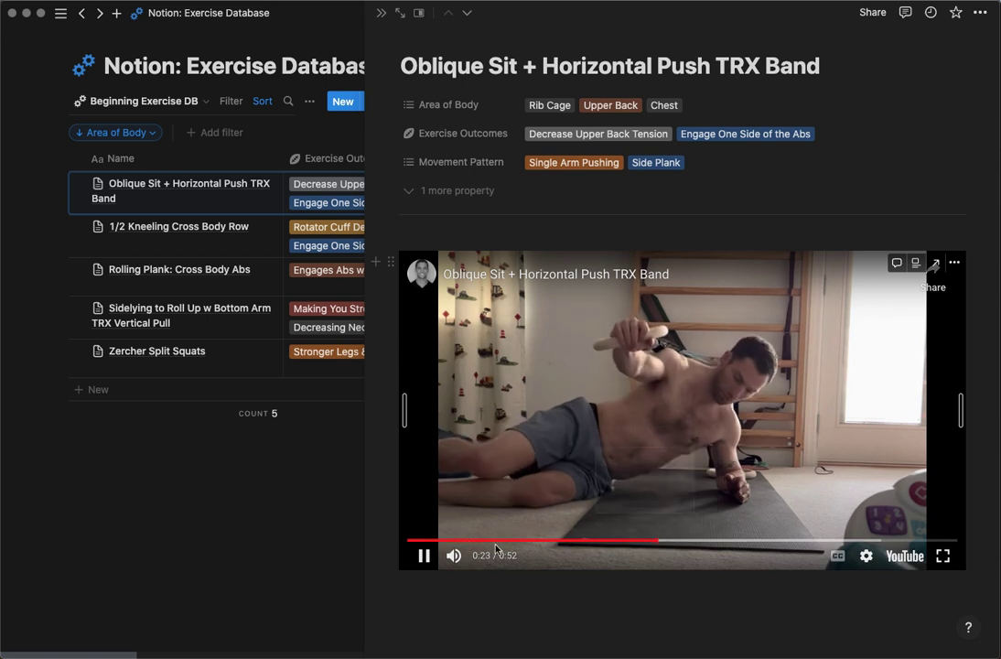
{"action": "left_click", "coordinate": [424, 556]}
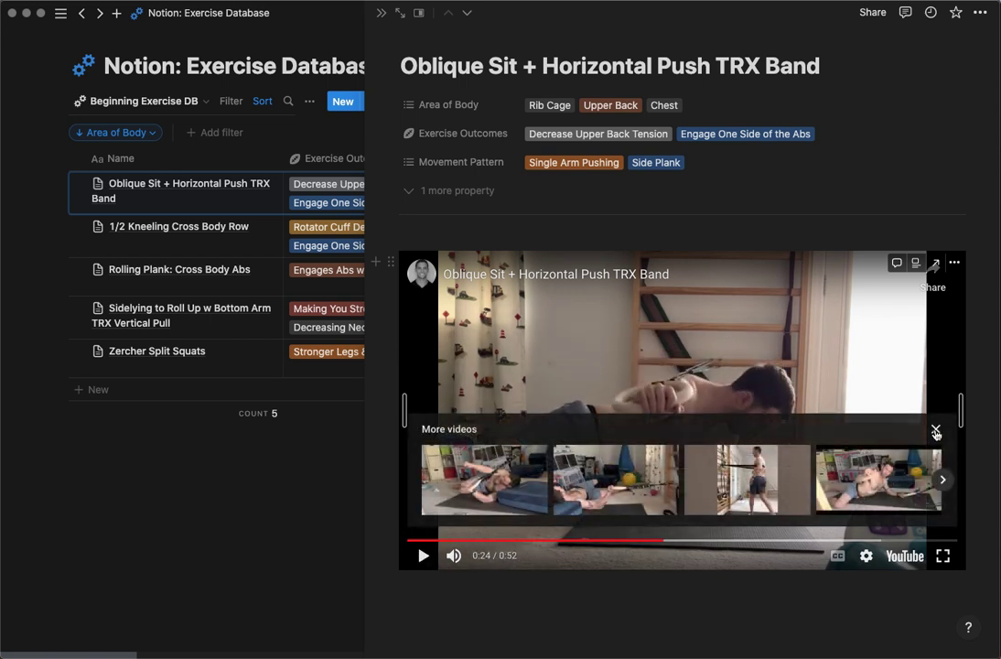
{"action": "left_click", "coordinate": [935, 430]}
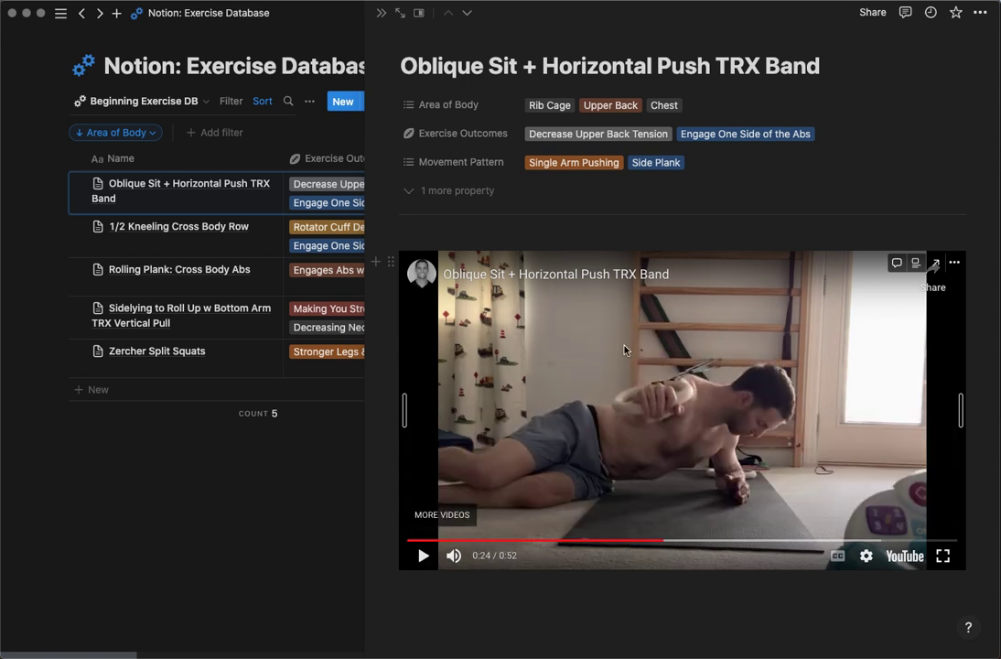
- Expand the hidden property in the Oblique Sit entry and set Link to Movement to Always show
{"action": "left_click", "coordinate": [449, 191]}
{"action": "left_click", "coordinate": [393, 166]}
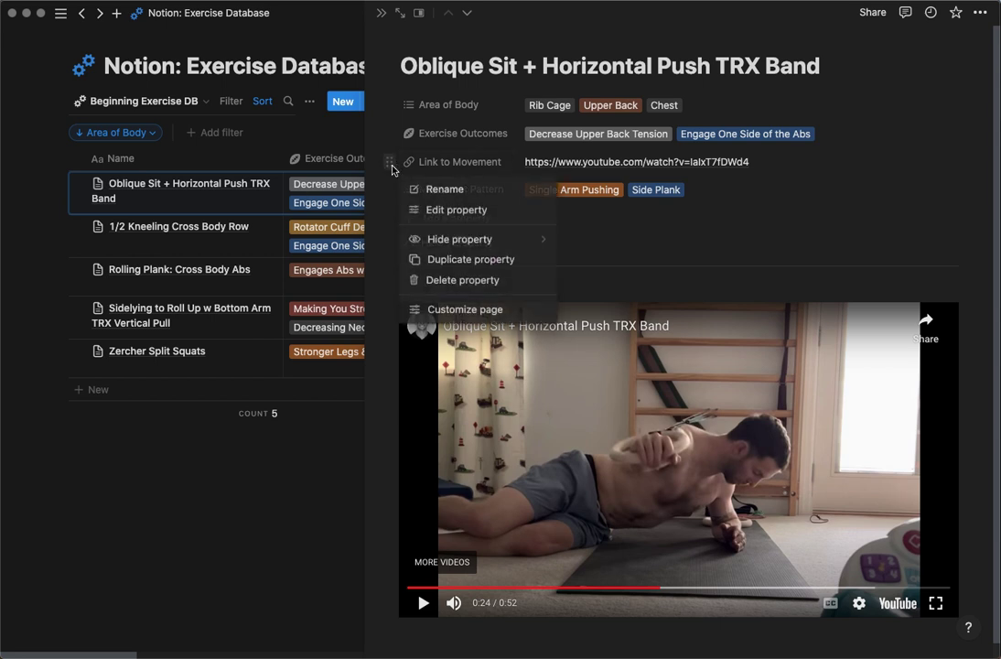
{"action": "mouse_move", "coordinate": [484, 238]}
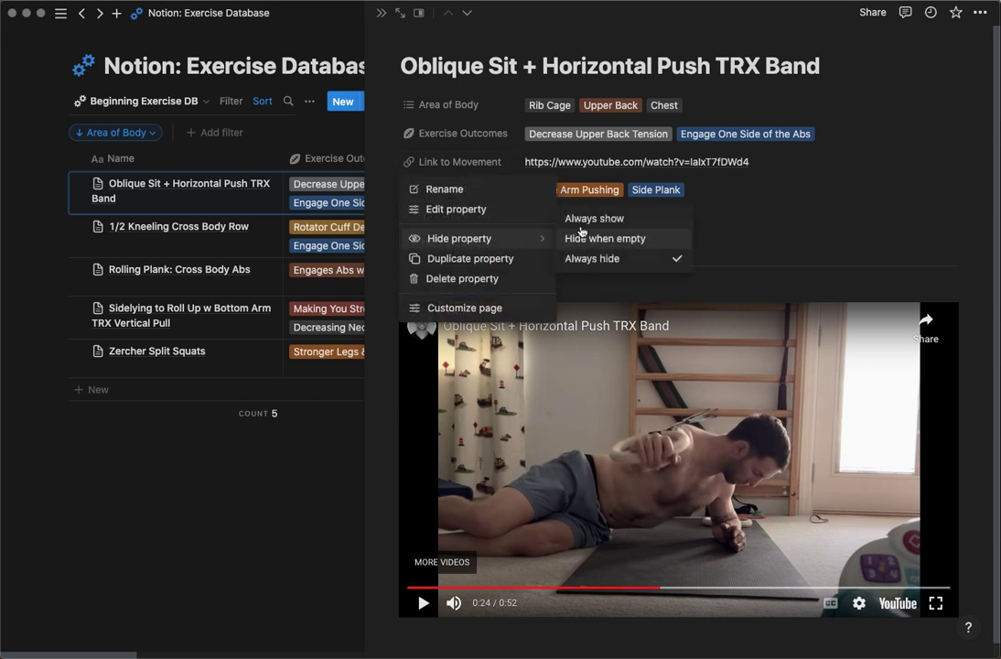
{"action": "left_click", "coordinate": [575, 191]}
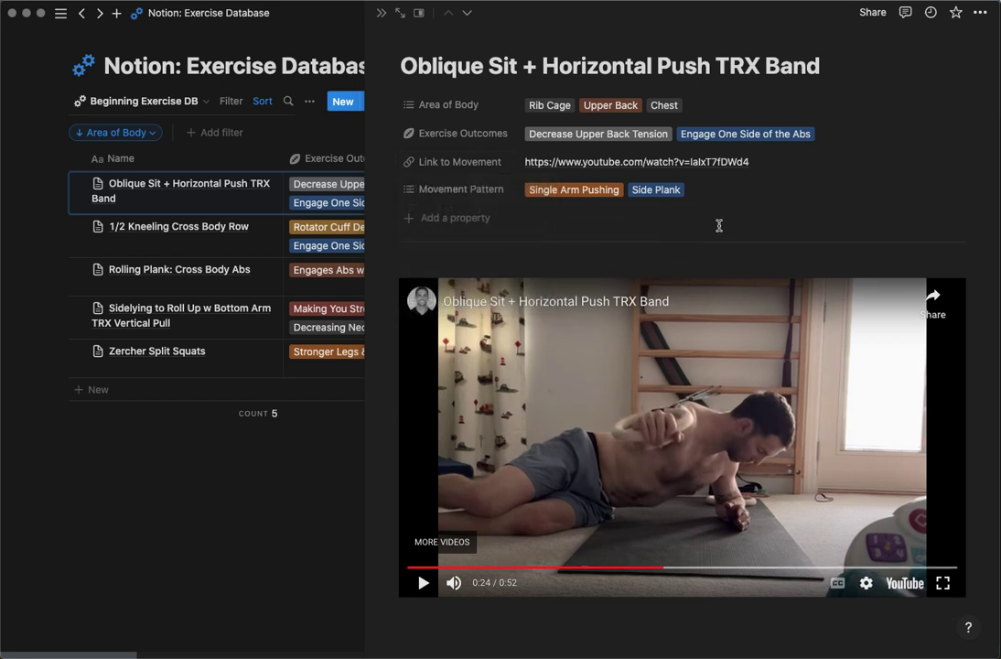
- Close the Oblique Sit entry and remove the Area of Body sort from the database view
{"action": "left_click", "coordinate": [382, 13]}
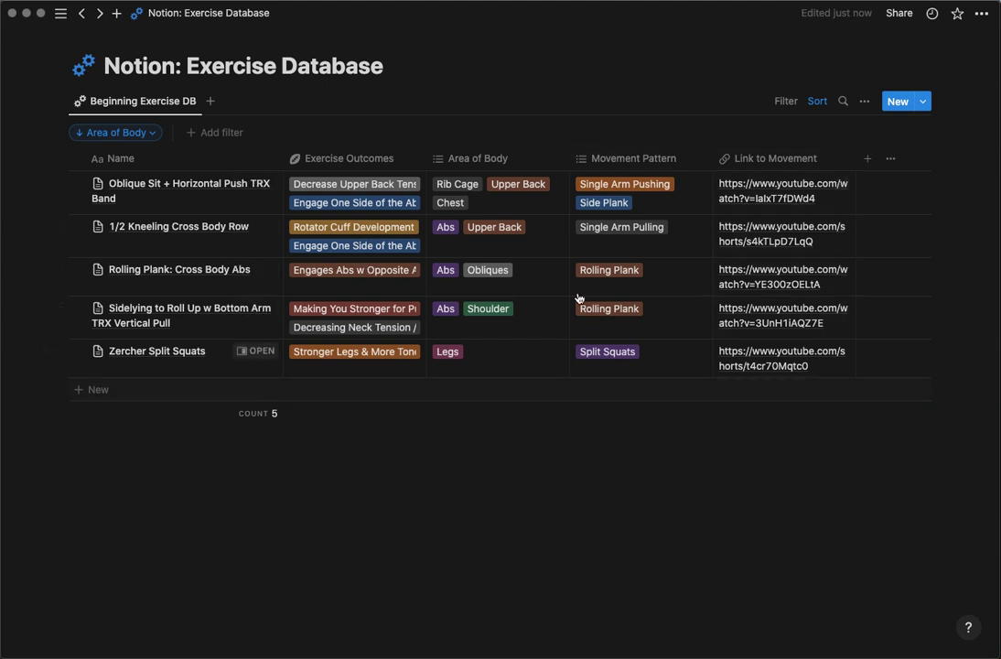
{"action": "left_click", "coordinate": [153, 136]}
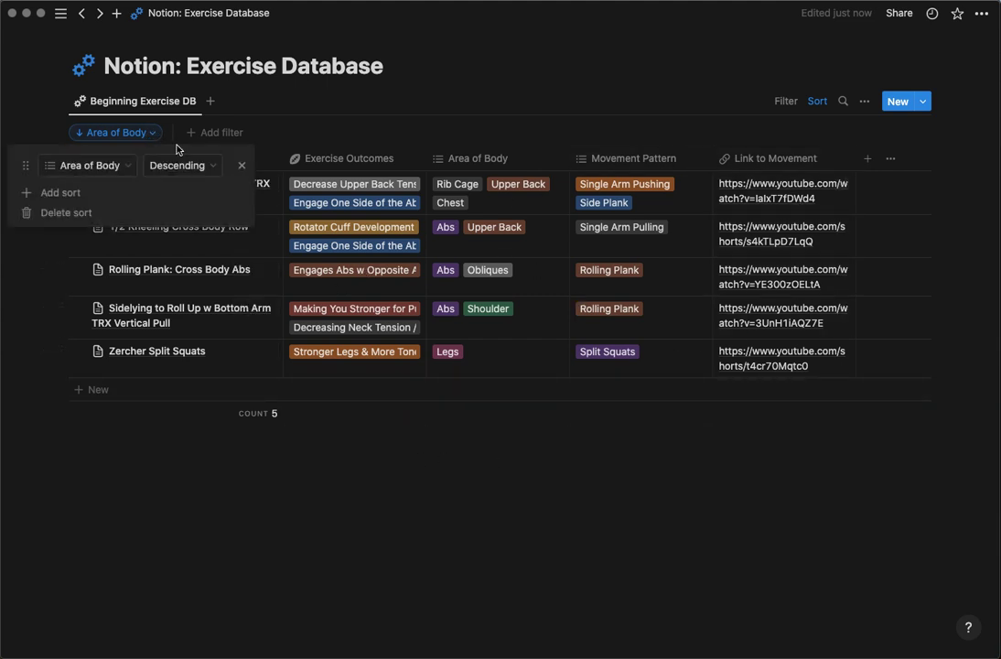
{"action": "left_click", "coordinate": [241, 162]}
{"action": "left_click", "coordinate": [318, 103]}
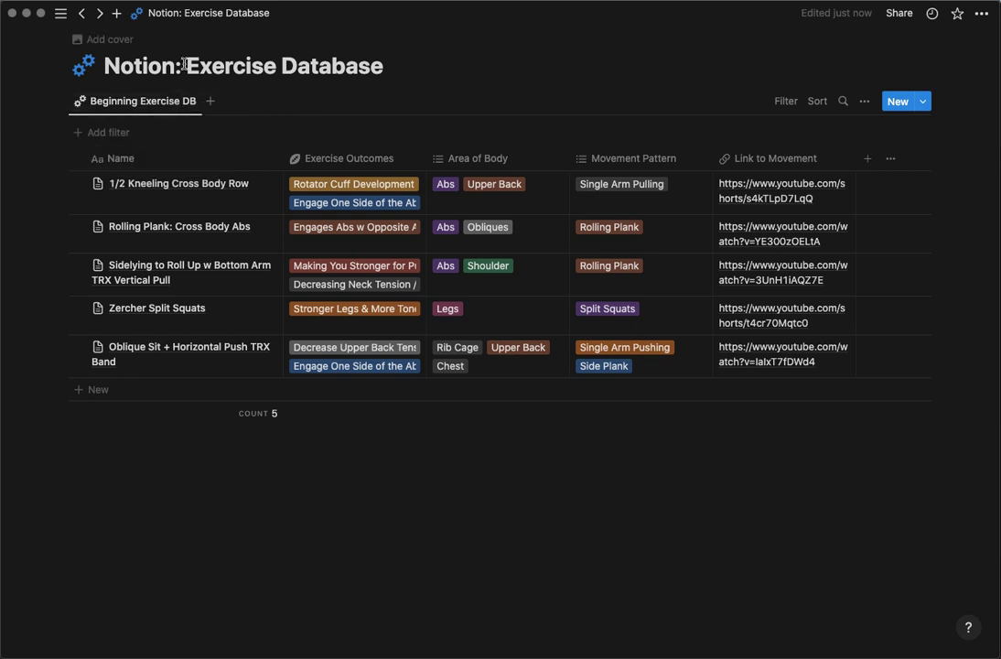
{"action": "left_click_drag", "start_coordinate": [186, 65], "coordinate": [394, 58]}
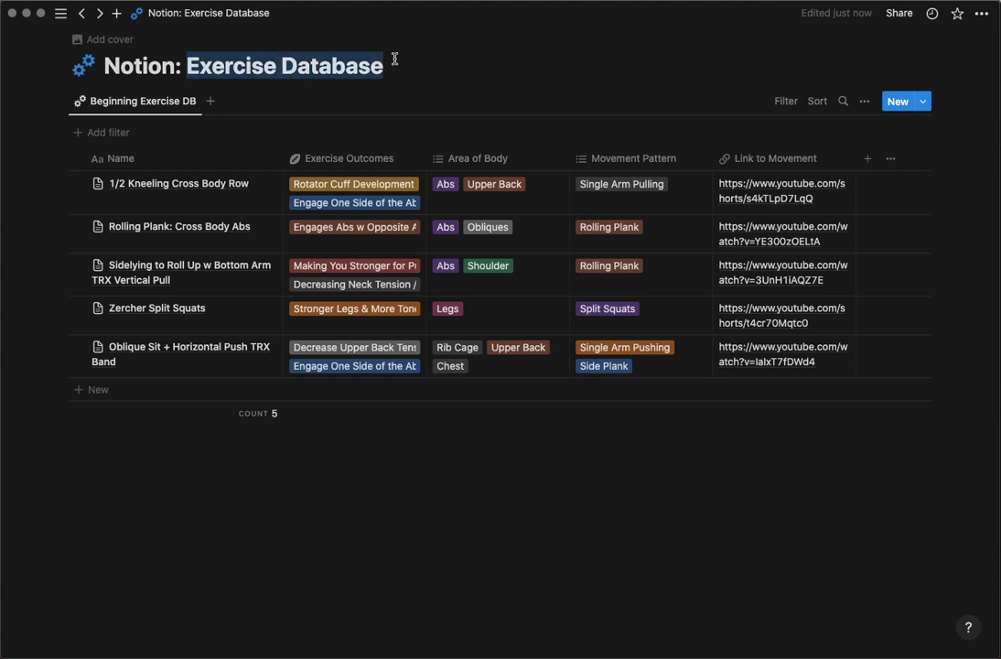